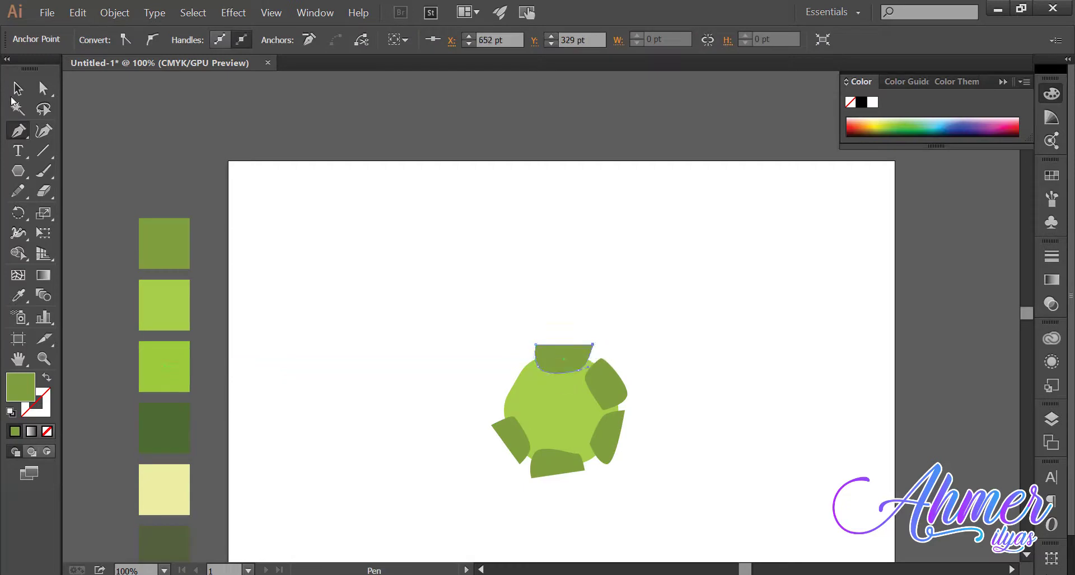
Draw the sixth olive-green facet shape over the hexagon's upper-left edge with the Pen tool
{"action": "left_click", "coordinate": [515, 406]}
{"action": "left_click", "coordinate": [490, 410]}
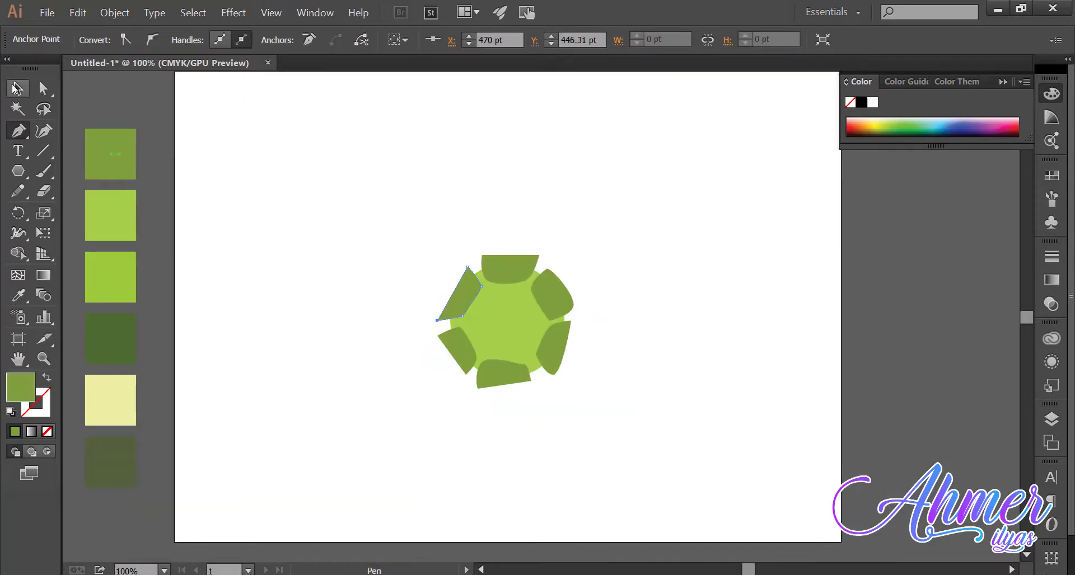
Select the hexagon with all six facet shapes and split them along the hexagon's outline with Shape Builder
{"action": "left_click", "coordinate": [17, 88]}
{"action": "key", "text": "ctrl+a"}
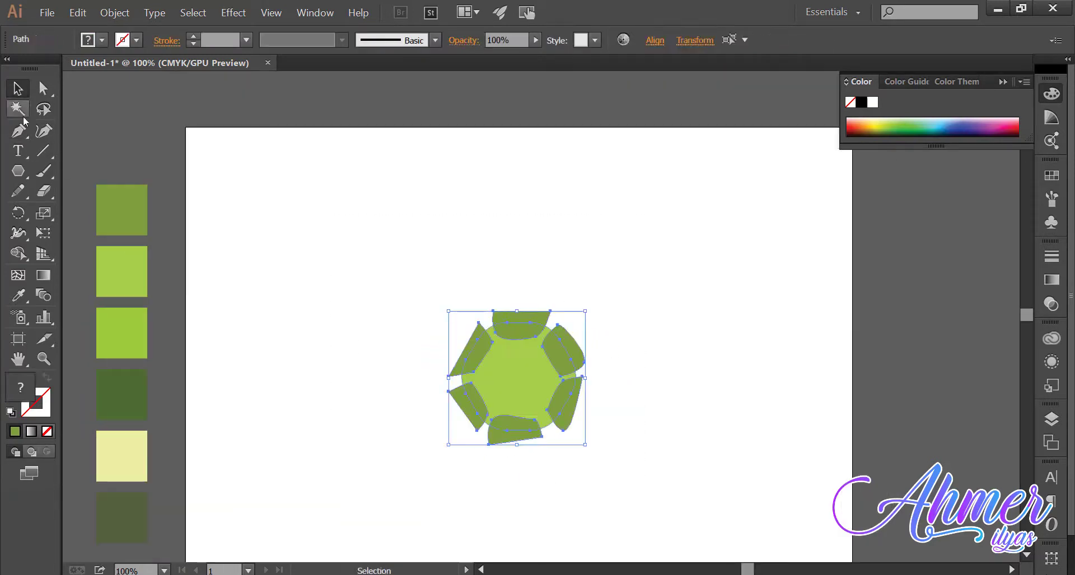
{"action": "key", "text": "shift+m"}
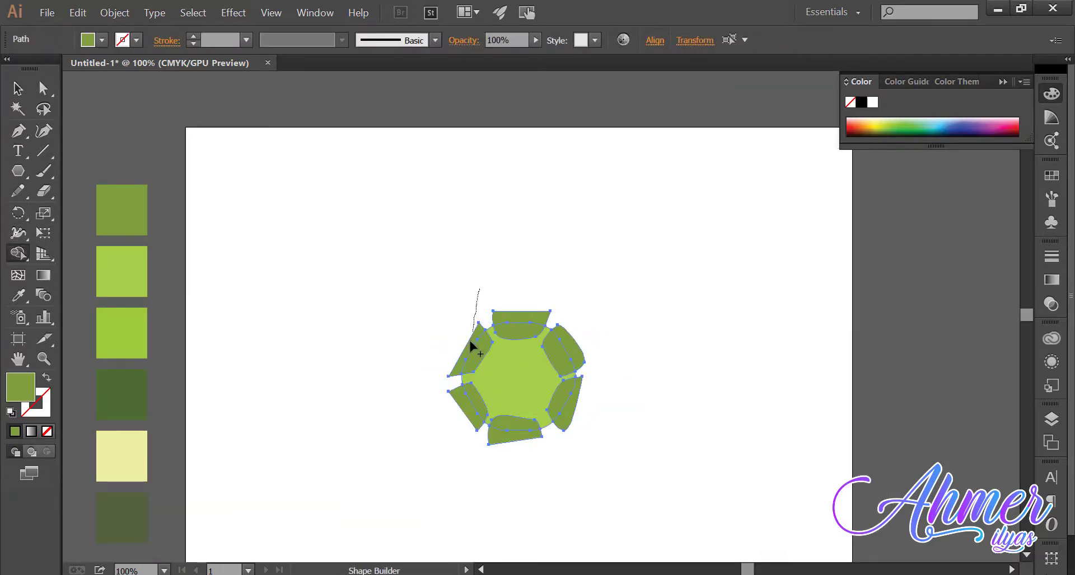
{"action": "left_click_drag", "start_coordinate": [505, 440], "coordinate": [568, 403]}
Delete the facet pieces that overhang the hexagon's outer edge
{"action": "key", "text": "v"}
{"action": "left_click", "coordinate": [475, 338]}
{"action": "key", "text": "Delete"}
{"action": "left_click", "coordinate": [521, 317]}
{"action": "key", "text": "Delete"}
{"action": "left_click", "coordinate": [571, 342]}
{"action": "key", "text": "Delete"}
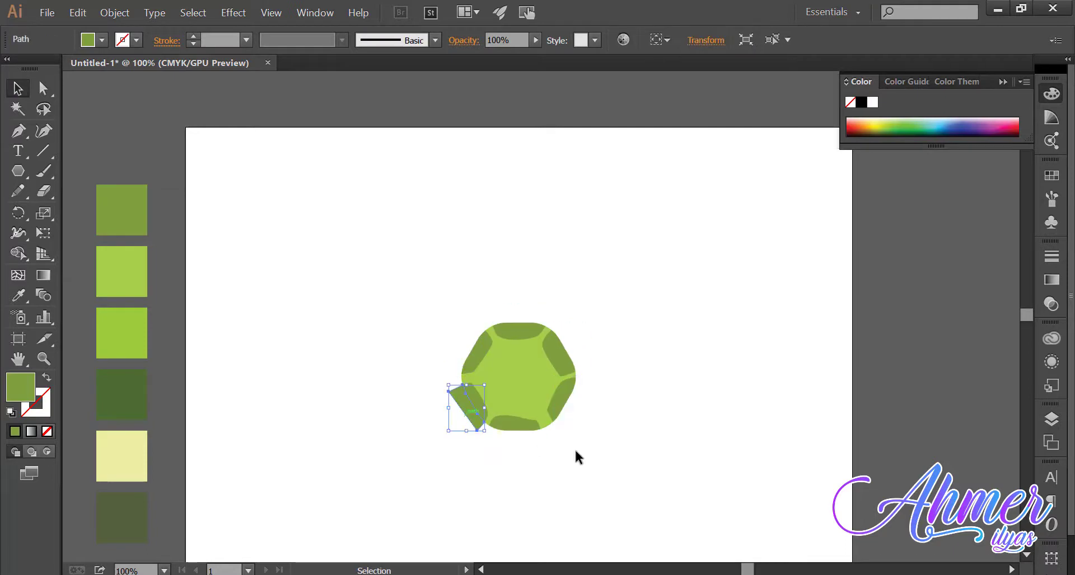
{"action": "key", "text": "z"}
{"action": "left_click", "coordinate": [537, 379]}
{"action": "left_click_drag", "start_coordinate": [538, 368], "coordinate": [533, 376]}
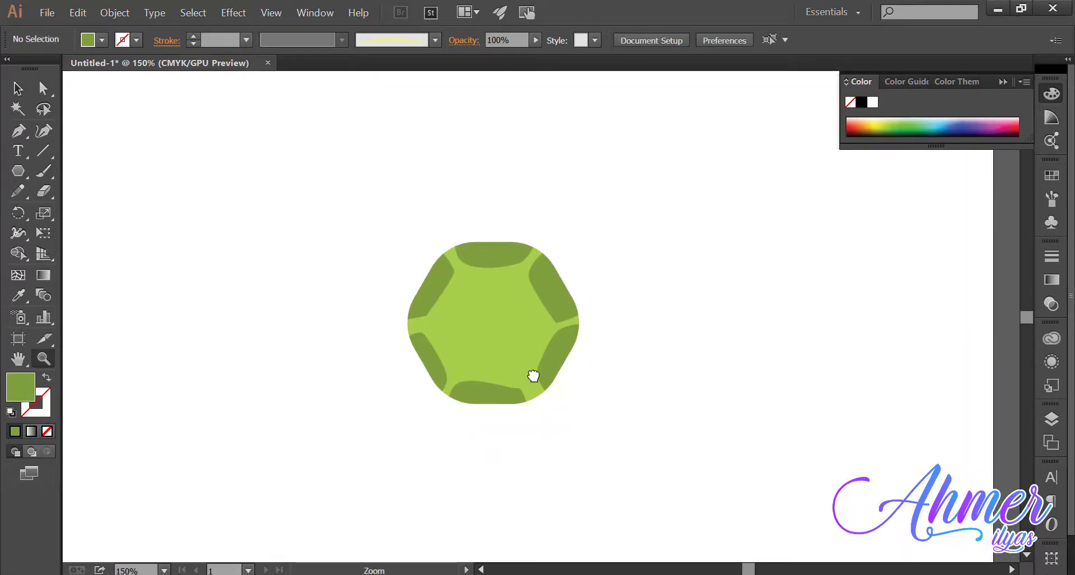
Try recolouring the top facet with the bright green swatch
{"action": "key", "text": "ctrl+minus"}
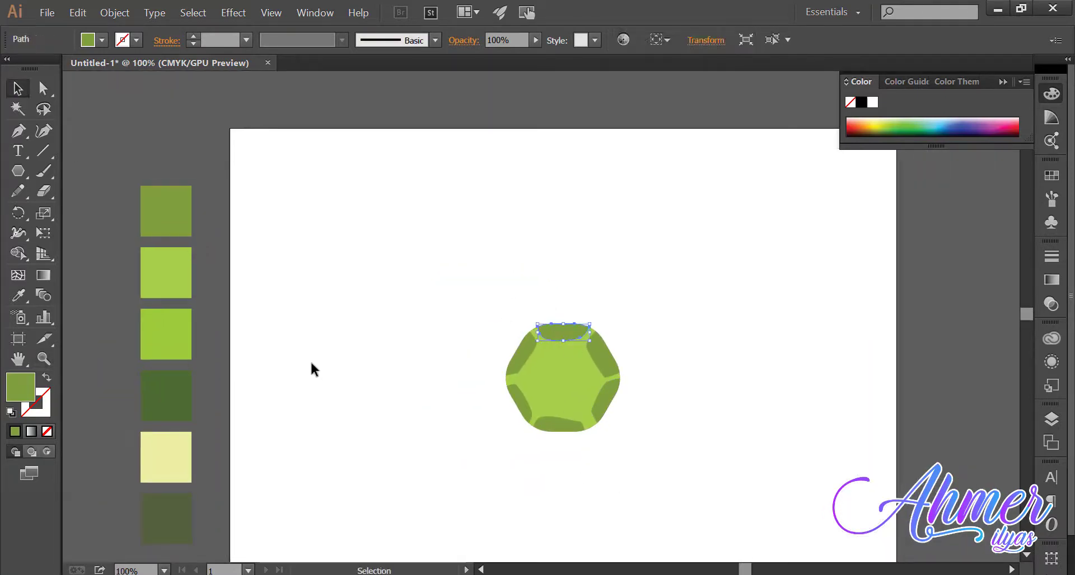
{"action": "key", "text": "i"}
{"action": "left_click", "coordinate": [175, 410]}
{"action": "key", "text": "v"}
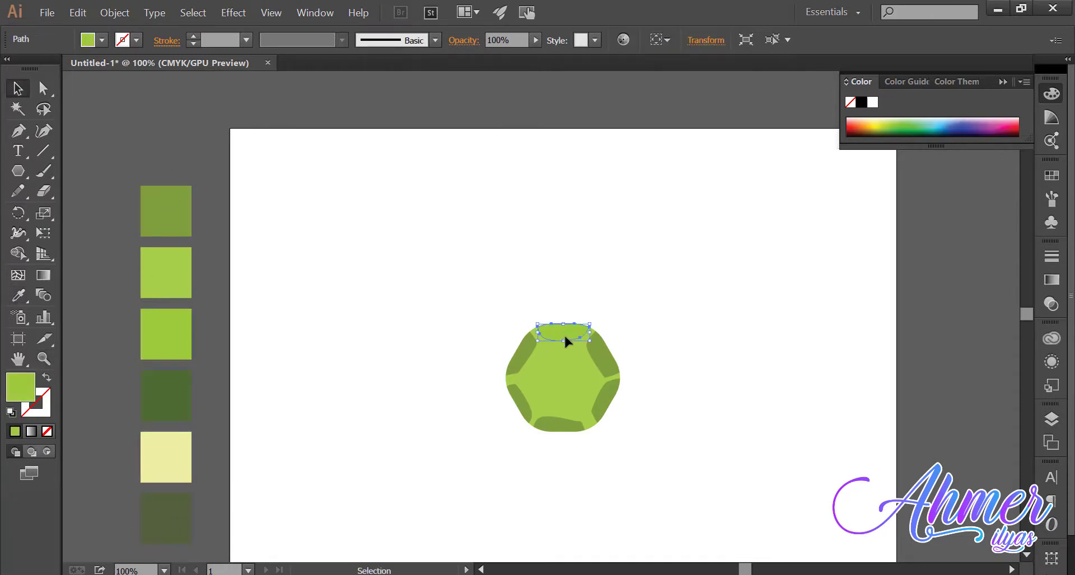
{"action": "double_click", "coordinate": [540, 330]}
{"action": "left_click", "coordinate": [72, 82]}
Give the top facet a duller green fill and set its opacity to 53%
{"action": "double_click", "coordinate": [20, 387]}
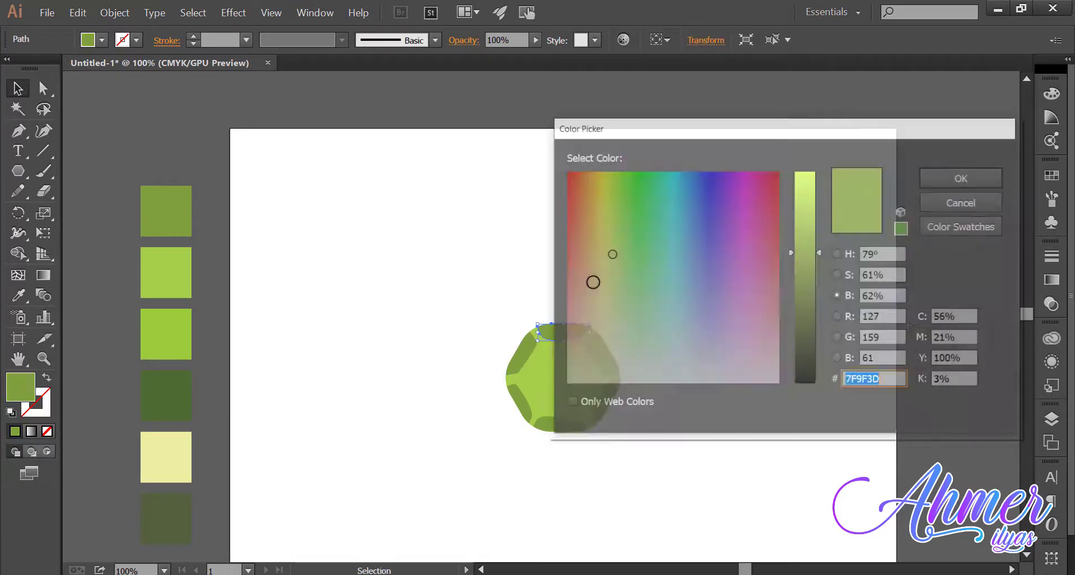
{"action": "left_click", "coordinate": [961, 178]}
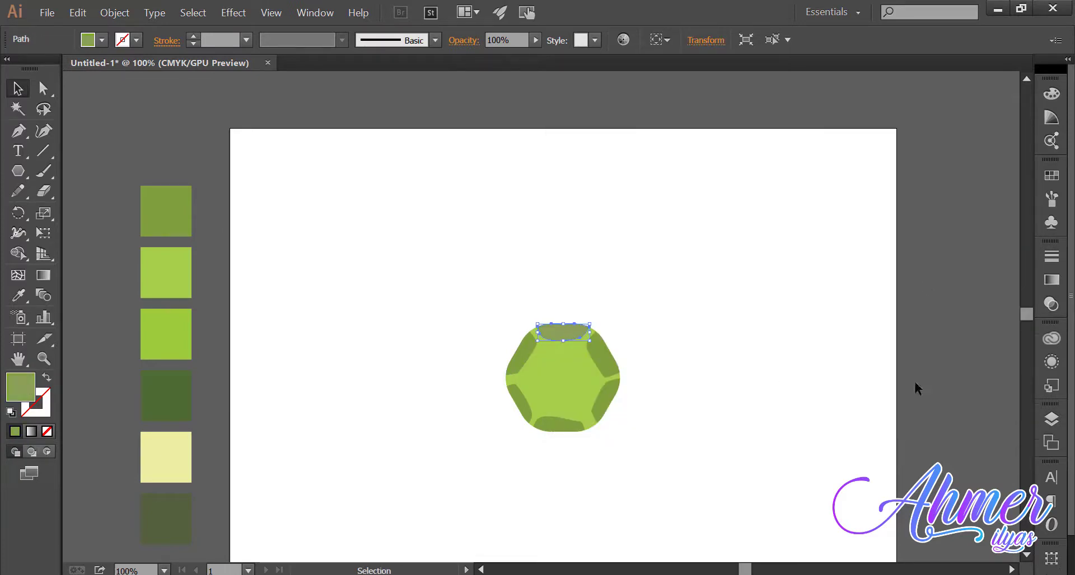
{"action": "left_click", "coordinate": [966, 333]}
{"action": "key", "text": "a"}
{"action": "left_click", "coordinate": [576, 337]}
{"action": "left_click", "coordinate": [852, 365]}
Try drawing a curved crescent across the gem's face with the Pen tool and recolouring it bright green
{"action": "key", "text": "z"}
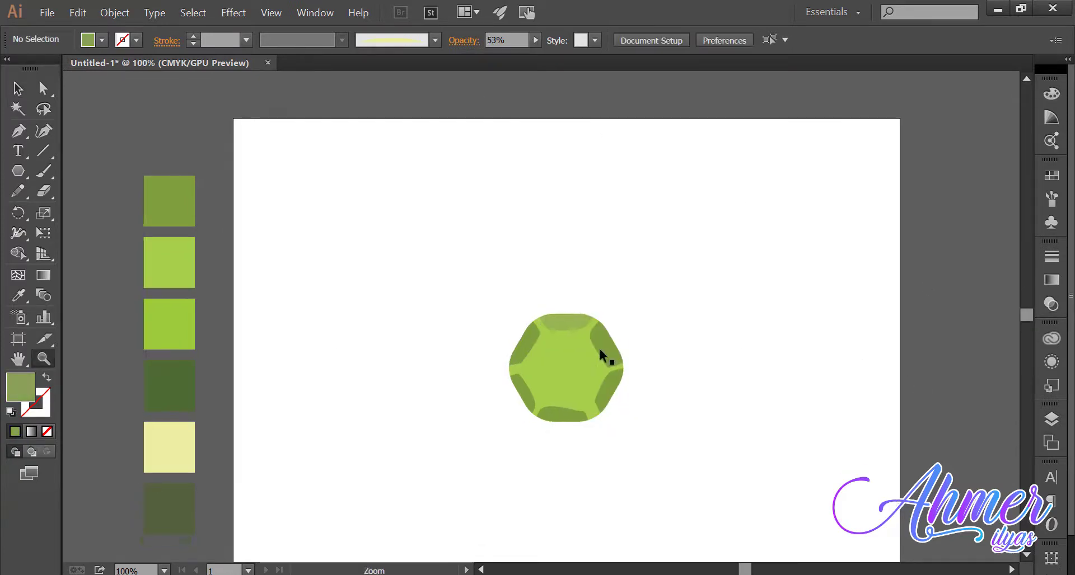
{"action": "left_click", "coordinate": [599, 352]}
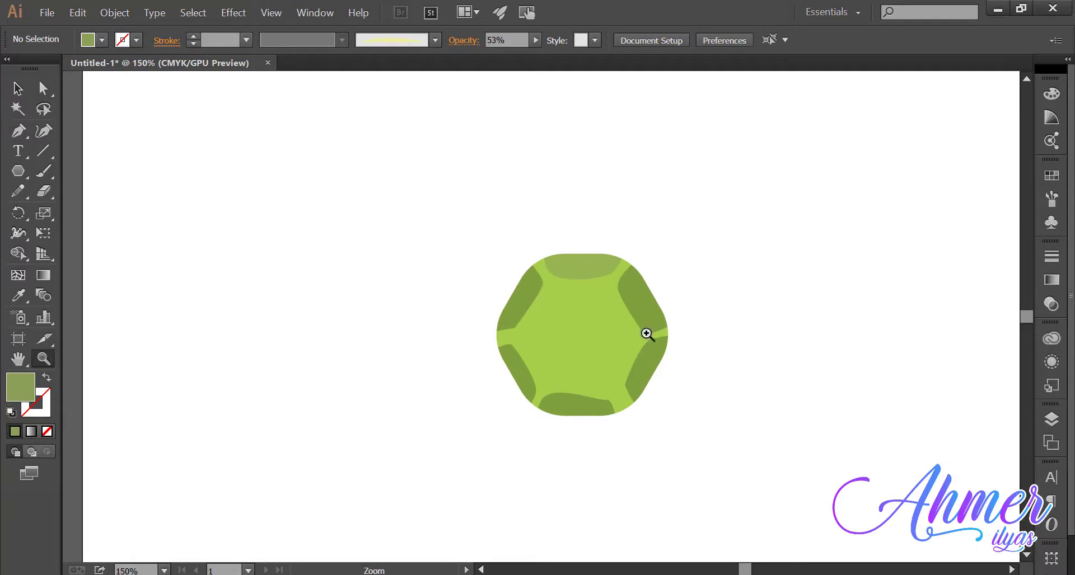
{"action": "key", "text": "p"}
{"action": "left_click", "coordinate": [581, 443]}
{"action": "left_click", "coordinate": [571, 346]}
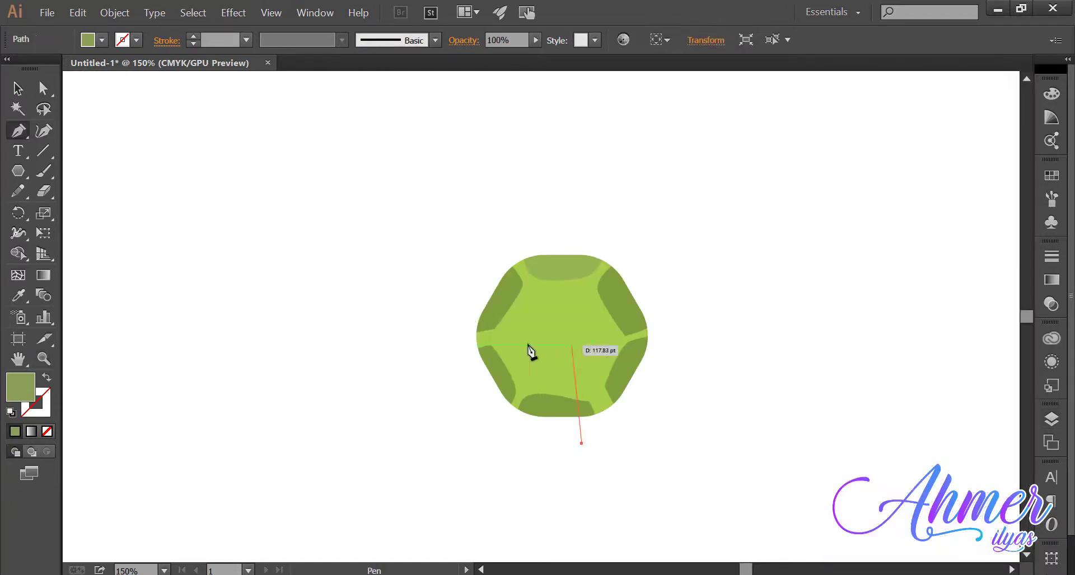
{"action": "left_click_drag", "start_coordinate": [280, 415], "coordinate": [269, 412]}
{"action": "left_click_drag", "start_coordinate": [582, 444], "coordinate": [566, 511]}
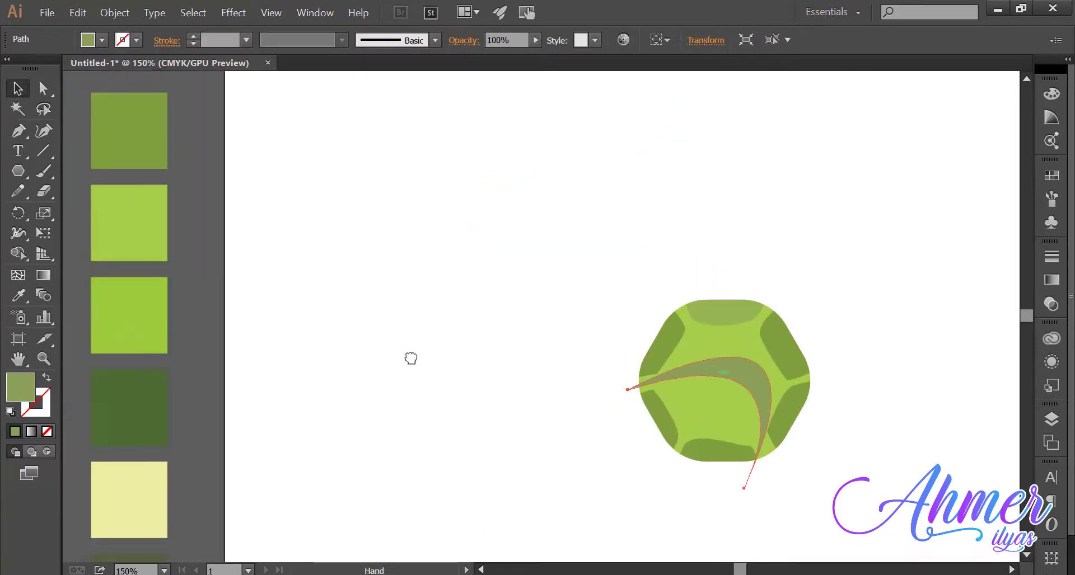
{"action": "key", "text": "i"}
{"action": "left_click", "coordinate": [129, 223]}
{"action": "key", "text": "v"}
{"action": "key", "text": "Delete"}
Draw a thin, slightly arched sliver on the empty artboard above and beside the gem with the Pen tool
{"action": "left_click_drag", "start_coordinate": [923, 435], "coordinate": [869, 434]}
{"action": "mouse_move", "coordinate": [361, 210]}
{"action": "left_mouse_down"}
{"action": "mouse_move", "coordinate": [427, 200]}
{"action": "mouse_move", "coordinate": [415, 202]}
{"action": "left_mouse_up"}
{"action": "left_click", "coordinate": [519, 200]}
{"action": "key", "text": "v"}
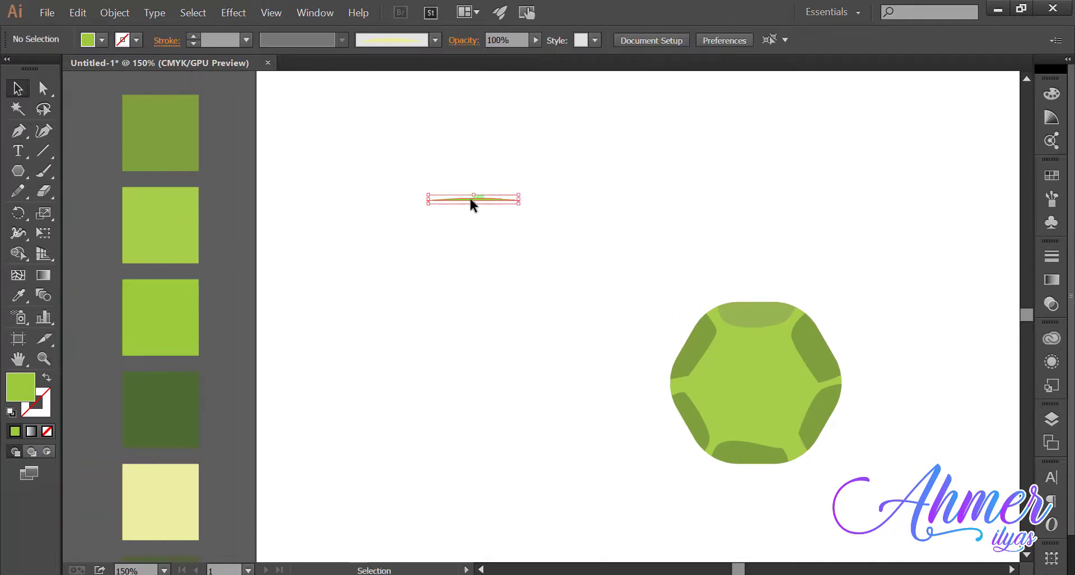
Fill the sliver with the pale yellow swatch and save it as a new art brush
{"action": "left_click", "coordinate": [472, 200]}
{"action": "key", "text": "i"}
{"action": "left_click", "coordinate": [160, 502]}
{"action": "left_click", "coordinate": [435, 40]}
{"action": "left_click", "coordinate": [391, 171]}
{"action": "left_click", "coordinate": [482, 336]}
{"action": "key", "text": "Return"}
{"action": "left_click", "coordinate": [396, 282]}
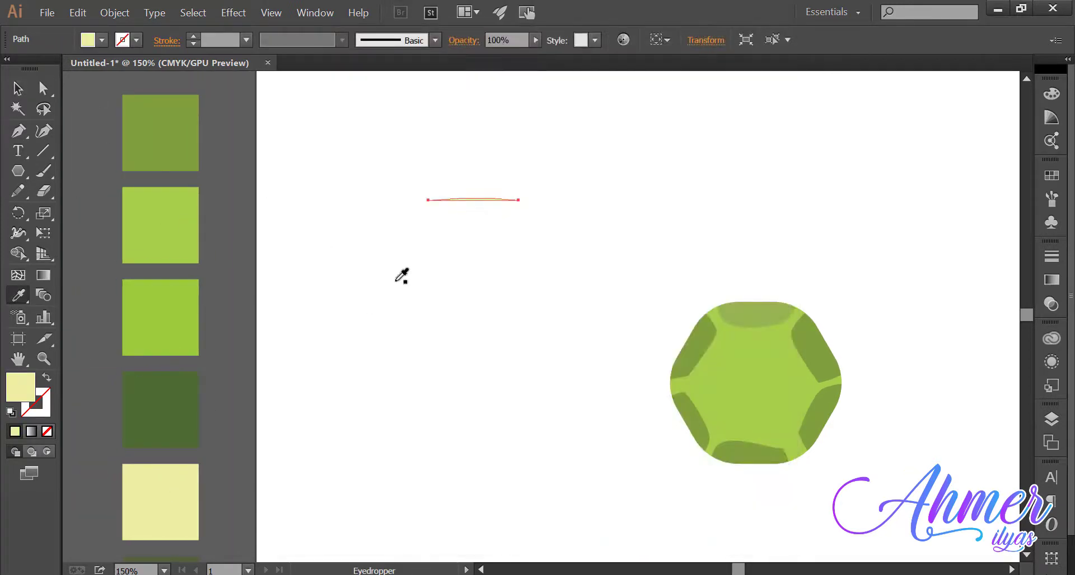
Delete the pale yellow sliver from the artboard
{"action": "key", "text": "v"}
{"action": "left_click", "coordinate": [447, 240]}
{"action": "left_click", "coordinate": [484, 200]}
{"action": "key", "text": "Delete"}
Try painting a pale yellow highlight along the inner edges of the gem's upper facets
{"action": "left_click", "coordinate": [838, 383], "text": "ctrl"}
{"action": "key", "text": "b"}
{"action": "left_click_drag", "start_coordinate": [724, 390], "coordinate": [784, 420]}
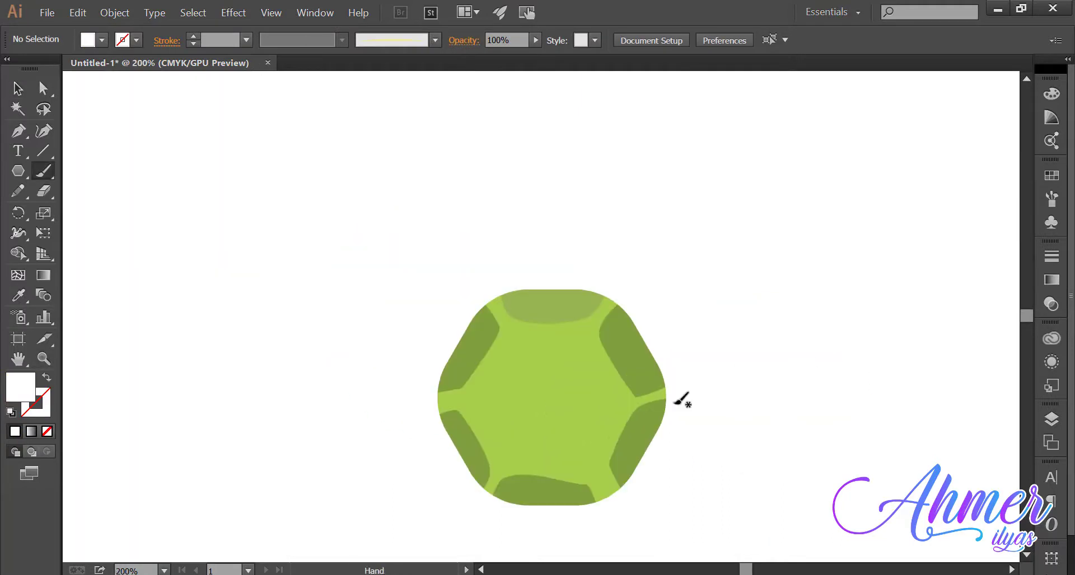
{"action": "left_click_drag", "start_coordinate": [511, 333], "coordinate": [472, 385]}
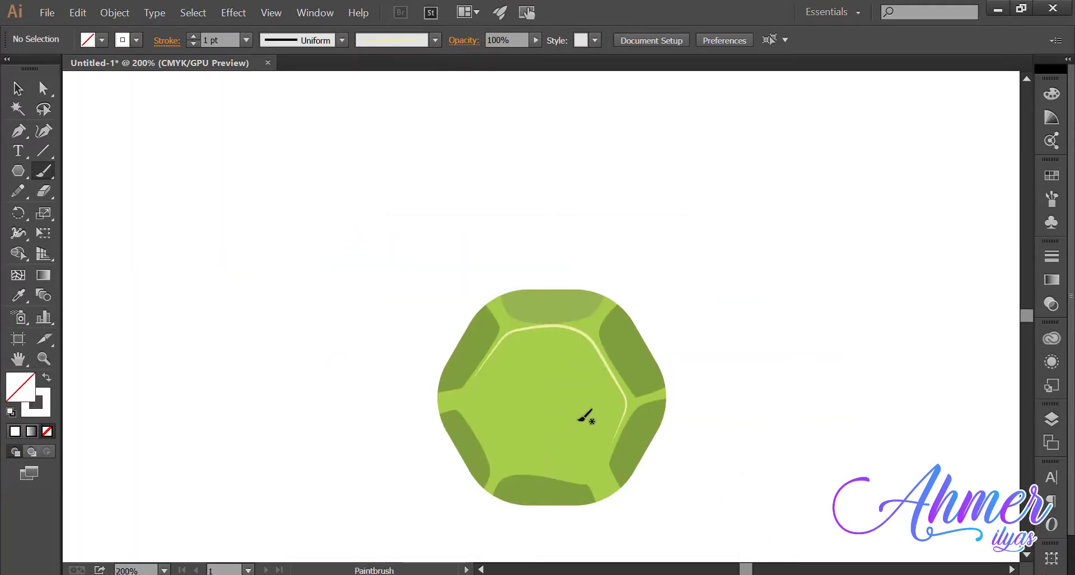
{"action": "left_click_drag", "start_coordinate": [559, 408], "coordinate": [607, 333]}
{"action": "left_click", "coordinate": [604, 332], "text": "ctrl+alt"}
{"action": "left_click", "coordinate": [604, 331], "text": "ctrl+alt"}
{"action": "left_click", "coordinate": [507, 299], "text": "ctrl"}
{"action": "left_click", "coordinate": [562, 299], "text": "ctrl"}
{"action": "key", "text": "ctrl+z"}
Paint a 1 pt pale yellow highlight around the gem's face, following the inner edges of the upper and side facets
{"action": "left_click", "coordinate": [548, 325], "text": "ctrl"}
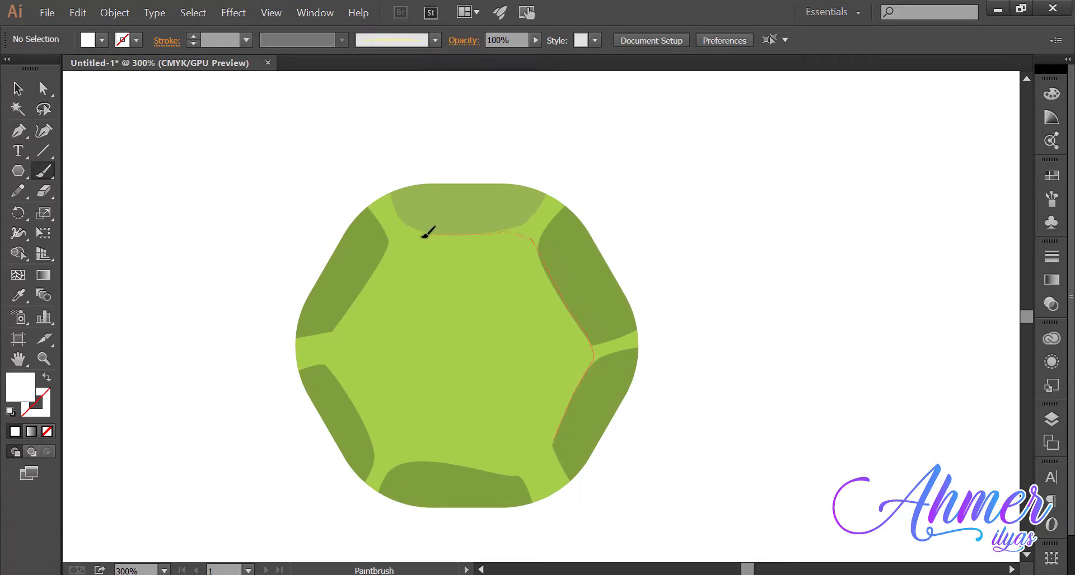
{"action": "left_click_drag", "start_coordinate": [338, 329], "coordinate": [334, 375]}
{"action": "left_click", "coordinate": [488, 356], "text": "ctrl+alt"}
{"action": "left_click", "coordinate": [508, 343], "text": "ctrl+alt"}
{"action": "left_click", "coordinate": [557, 317], "text": "ctrl"}
{"action": "left_click", "coordinate": [535, 307], "text": "ctrl"}
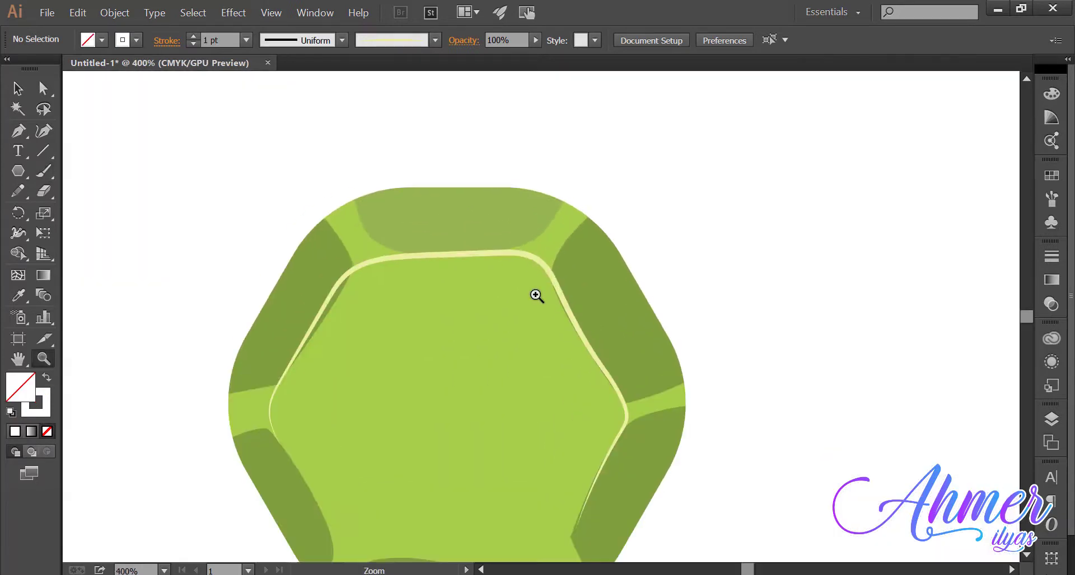
Set the pale yellow highlight's stroke weight to 2 pt
{"action": "left_click_drag", "start_coordinate": [514, 356], "coordinate": [576, 258]}
{"action": "left_click", "coordinate": [576, 258], "text": "ctrl"}
{"action": "left_click_drag", "start_coordinate": [575, 258], "coordinate": [651, 176]}
{"action": "left_click", "coordinate": [337, 147]}
{"action": "left_click", "coordinate": [193, 36]}
{"action": "left_click", "coordinate": [224, 147]}
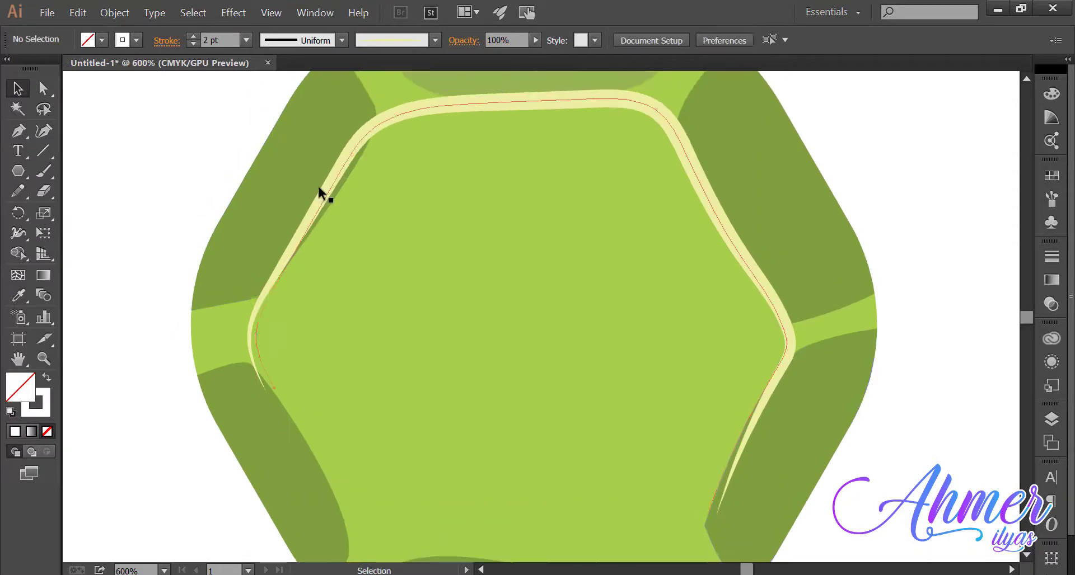
Try adjusting the upper-left facet so that its inner edge meets the pale highlight
{"action": "left_click", "coordinate": [321, 192]}
{"action": "left_click_drag", "start_coordinate": [320, 192], "coordinate": [346, 229]}
{"action": "left_click", "coordinate": [43, 87]}
{"action": "left_click", "coordinate": [224, 168]}
{"action": "left_click", "coordinate": [356, 223]}
{"action": "left_click", "coordinate": [311, 190]}
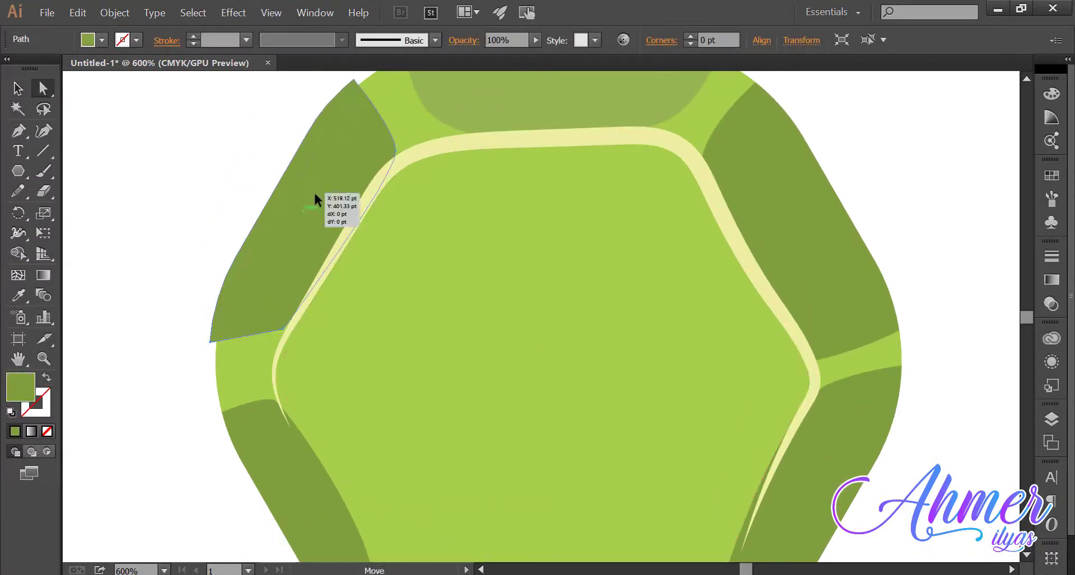
{"action": "left_click", "coordinate": [240, 240]}
{"action": "scroll", "coordinate": [288, 336], "scroll_direction": "down", "scroll_amount": 3}
{"action": "left_click", "coordinate": [288, 334]}
{"action": "left_click", "coordinate": [280, 318]}
{"action": "left_click_drag", "start_coordinate": [300, 345], "coordinate": [306, 341]}
Try adjusting the right-hand facets and the lower end of the highlight so that their edges line up
{"action": "left_click_drag", "start_coordinate": [415, 338], "coordinate": [420, 430]}
{"action": "left_click_drag", "start_coordinate": [838, 295], "coordinate": [844, 292]}
{"action": "left_click_drag", "start_coordinate": [801, 452], "coordinate": [810, 358]}
{"action": "left_click", "coordinate": [809, 359]}
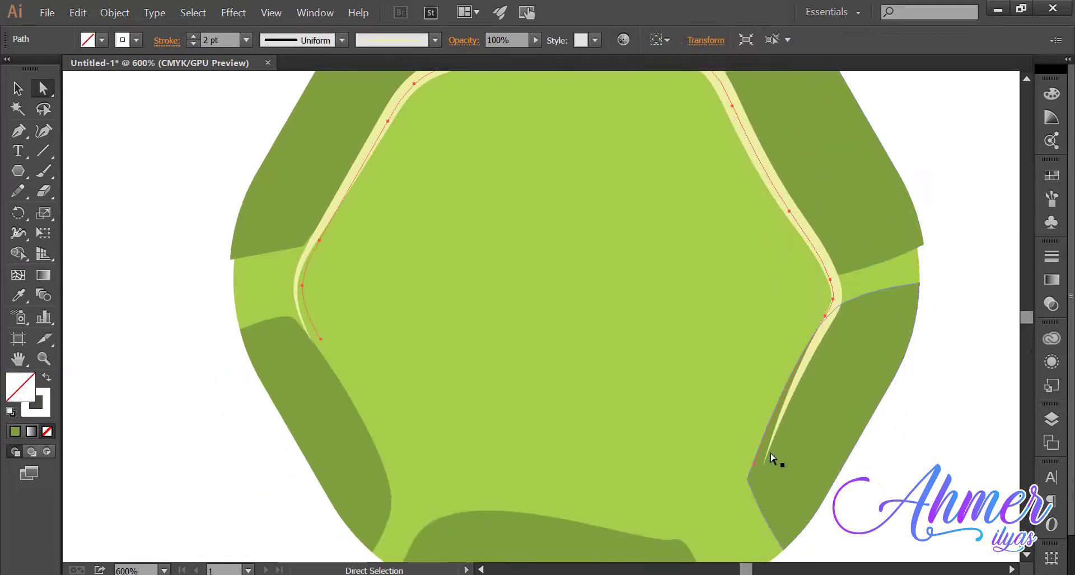
{"action": "left_click_drag", "start_coordinate": [755, 467], "coordinate": [746, 467]}
Undo the position and shape changes made to the facets beside the highlight
{"action": "key", "text": "ctrl+shift+a"}
{"action": "key", "text": "z"}
{"action": "left_click", "coordinate": [608, 331], "text": "alt"}
{"action": "left_click", "coordinate": [609, 330], "text": "alt"}
{"action": "left_click_drag", "start_coordinate": [616, 342], "coordinate": [625, 379]}
{"action": "key", "text": "ctrl+z"}
{"action": "key", "text": "ctrl+z"}
{"action": "key", "text": "ctrl+z"}
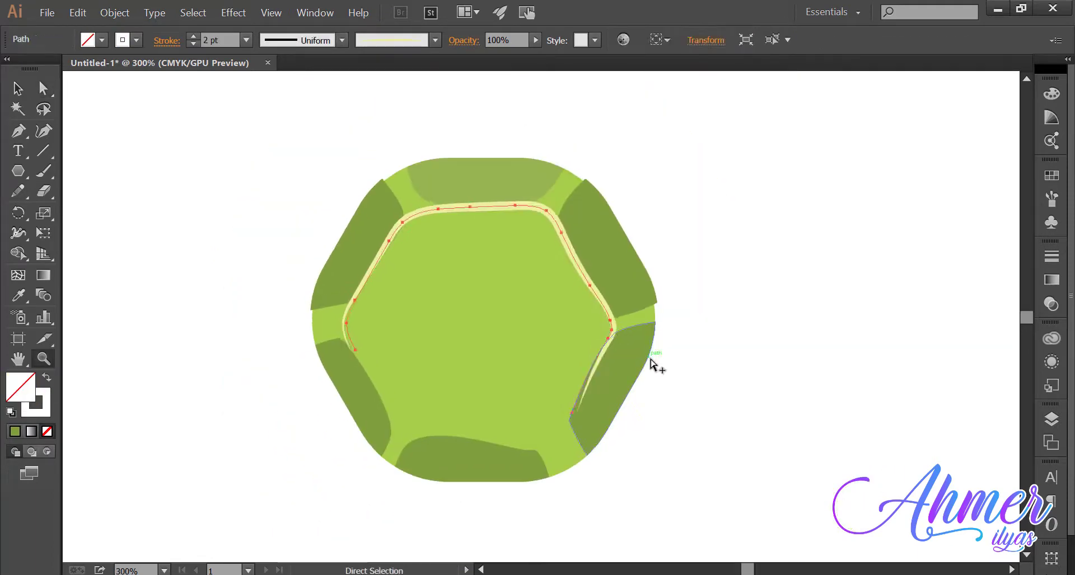
{"action": "key", "text": "v"}
{"action": "left_click", "coordinate": [840, 379]}
{"action": "key", "text": "z"}
{"action": "left_click", "coordinate": [749, 358], "text": "alt"}
{"action": "left_click", "coordinate": [421, 316]}
{"action": "key", "text": "v"}
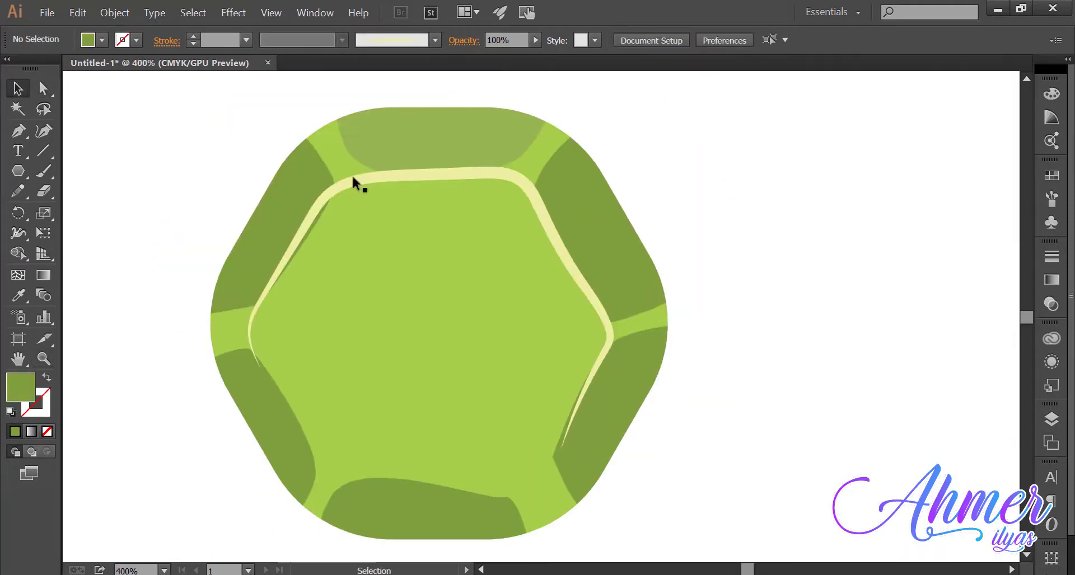
Undo the increase of the pale yellow highlight's stroke weight
{"action": "left_click", "coordinate": [353, 180]}
{"action": "left_click", "coordinate": [759, 268]}
{"action": "key", "text": "z"}
{"action": "left_click", "coordinate": [757, 306], "text": "alt"}
{"action": "left_click", "coordinate": [638, 325], "text": "alt"}
{"action": "left_click", "coordinate": [673, 303]}
{"action": "left_click", "coordinate": [475, 310]}
{"action": "key", "text": "ctrl+z"}
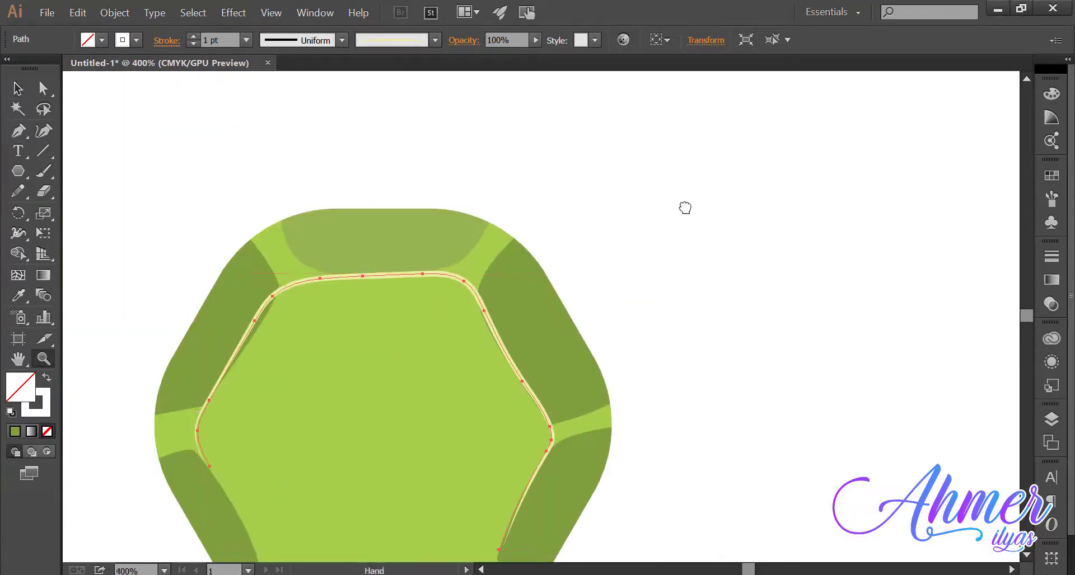
Draw another thin, slightly arched sliver on the empty artboard beside the gem with the Pen tool
{"action": "key", "text": "v"}
{"action": "left_click", "coordinate": [759, 372]}
{"action": "mouse_move", "coordinate": [661, 466]}
{"action": "left_mouse_down"}
{"action": "mouse_move", "coordinate": [759, 371]}
{"action": "mouse_move", "coordinate": [810, 373]}
{"action": "left_mouse_up"}
{"action": "key", "text": "b"}
{"action": "key", "text": "z"}
{"action": "left_click", "coordinate": [573, 367], "text": "alt"}
{"action": "left_click", "coordinate": [483, 261]}
{"action": "key", "text": "p"}
{"action": "left_click", "coordinate": [445, 212]}
{"action": "left_click", "coordinate": [568, 212]}
{"action": "left_click_drag", "start_coordinate": [445, 211], "coordinate": [393, 222]}
{"action": "left_click", "coordinate": [16, 88]}
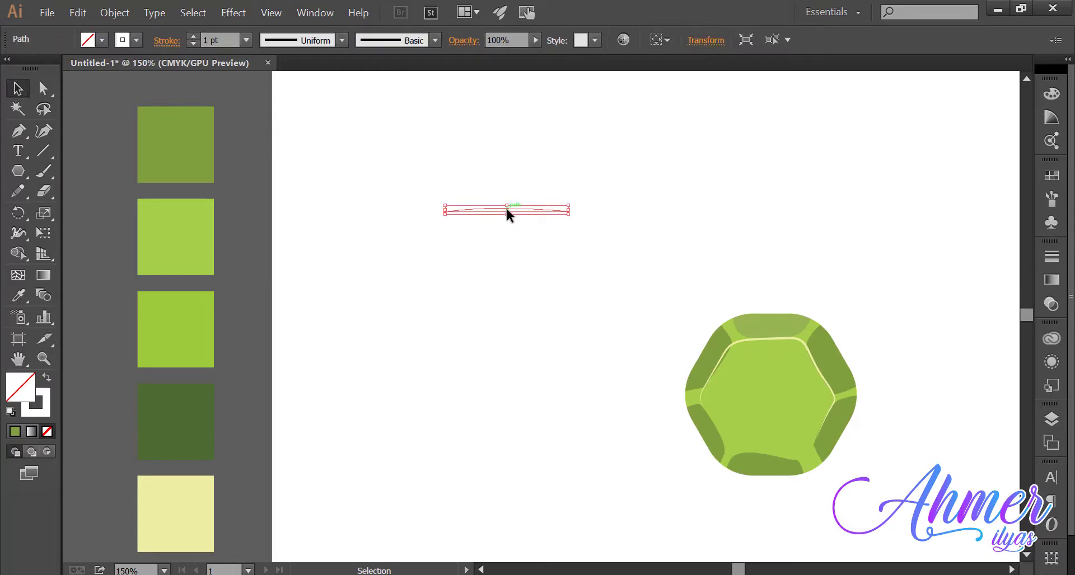
Fill the new sliver with the olive-green swatch and save it as another art brush
{"action": "mouse_move", "coordinate": [240, 321]}
{"action": "left_mouse_down"}
{"action": "mouse_move", "coordinate": [264, 244]}
{"action": "mouse_move", "coordinate": [253, 295]}
{"action": "left_mouse_up"}
{"action": "left_click", "coordinate": [209, 111]}
{"action": "key", "text": "v"}
{"action": "left_click", "coordinate": [434, 40]}
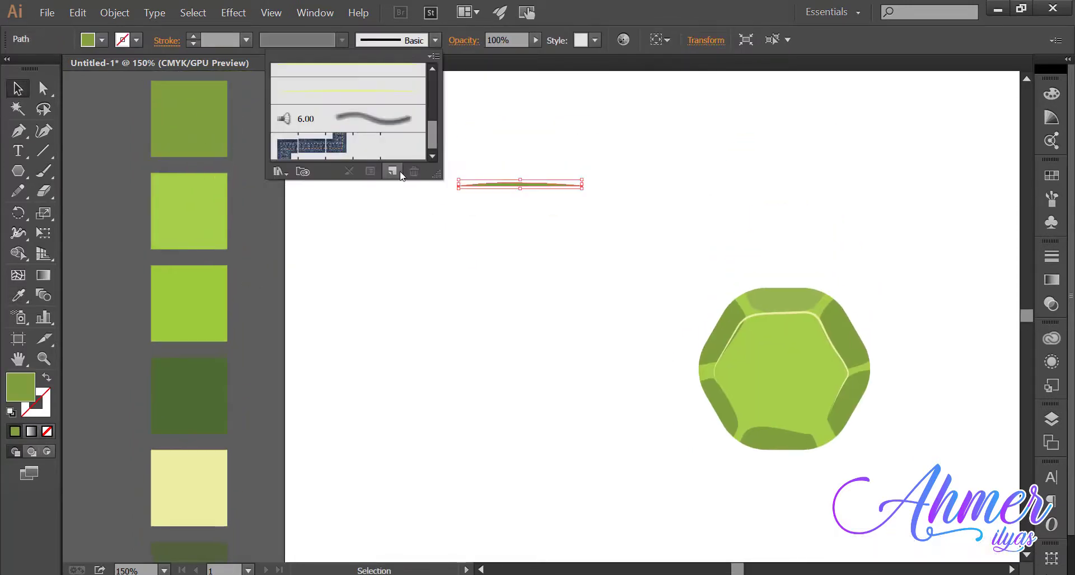
{"action": "left_click", "coordinate": [394, 172]}
{"action": "key", "text": "Escape"}
{"action": "left_click", "coordinate": [392, 172]}
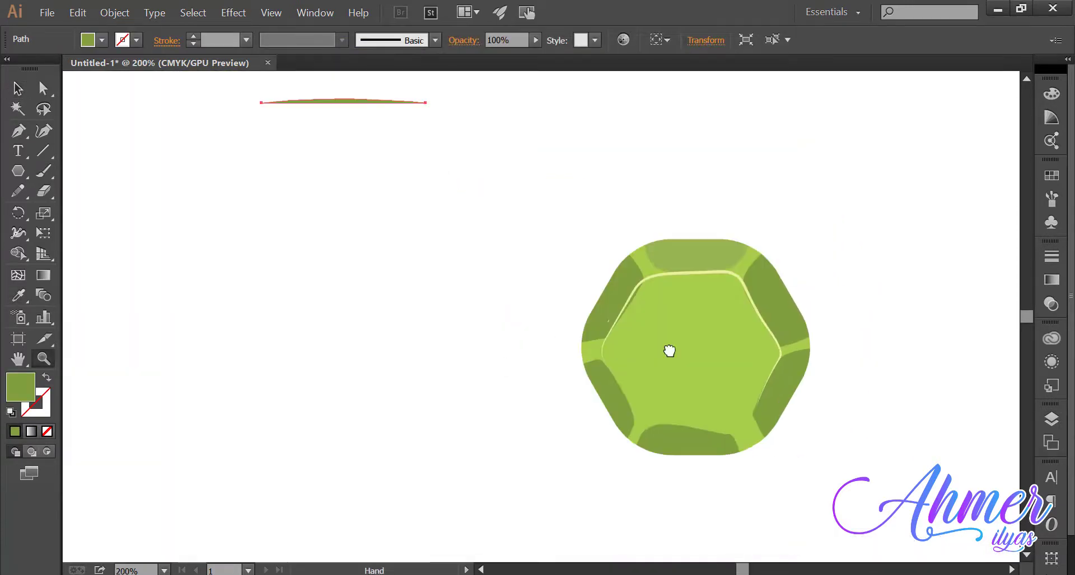
Try painting olive-green shading along the gem's inner edge with the rough charcoal-like brush
{"action": "key", "text": "ctrl+plus"}
{"action": "key", "text": "ctrl+plus"}
{"action": "key", "text": "b"}
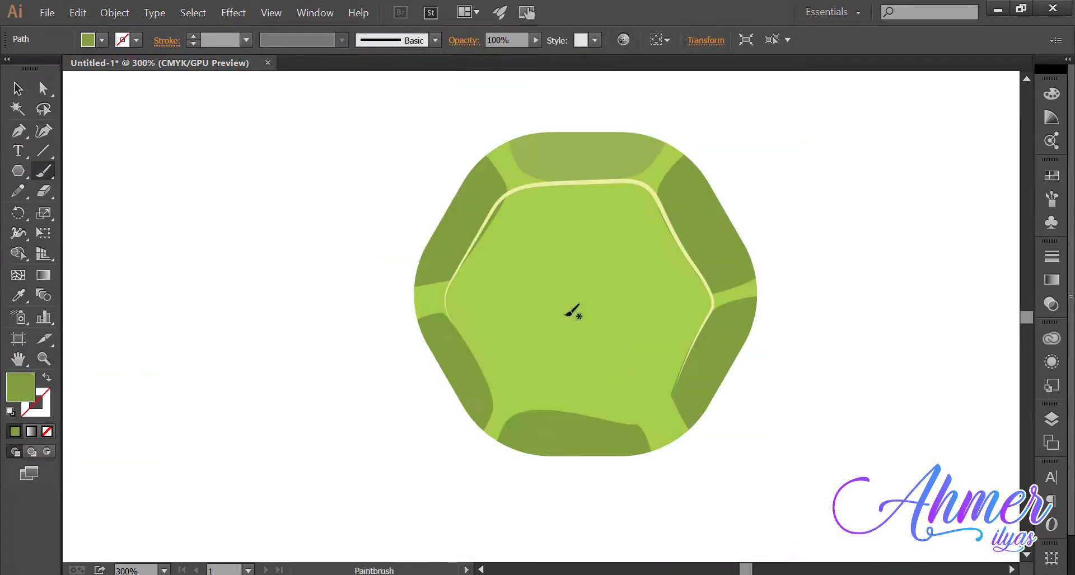
{"action": "left_click", "coordinate": [435, 40]}
{"action": "scroll", "coordinate": [395, 120], "scroll_direction": "up", "scroll_amount": 3}
{"action": "left_click", "coordinate": [394, 109]}
{"action": "left_click", "coordinate": [452, 125]}
{"action": "left_click_drag", "start_coordinate": [458, 302], "coordinate": [449, 295]}
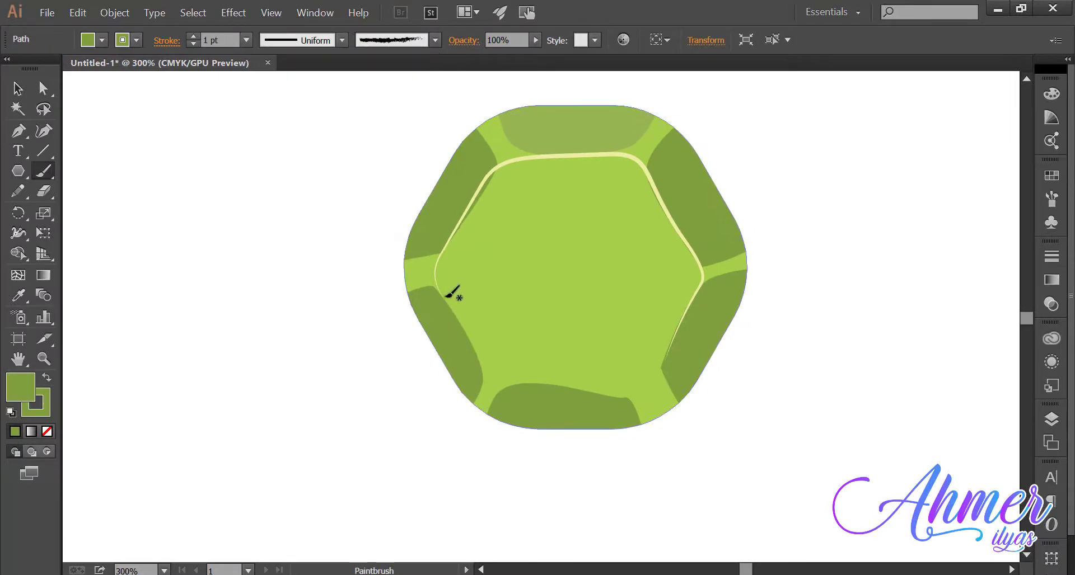
{"action": "left_click_drag", "start_coordinate": [502, 376], "coordinate": [454, 355]}
{"action": "mouse_move", "coordinate": [628, 322]}
{"action": "left_mouse_down"}
{"action": "mouse_move", "coordinate": [633, 362]}
{"action": "mouse_move", "coordinate": [662, 284]}
{"action": "left_mouse_up"}
{"action": "left_click_drag", "start_coordinate": [662, 284], "coordinate": [648, 325]}
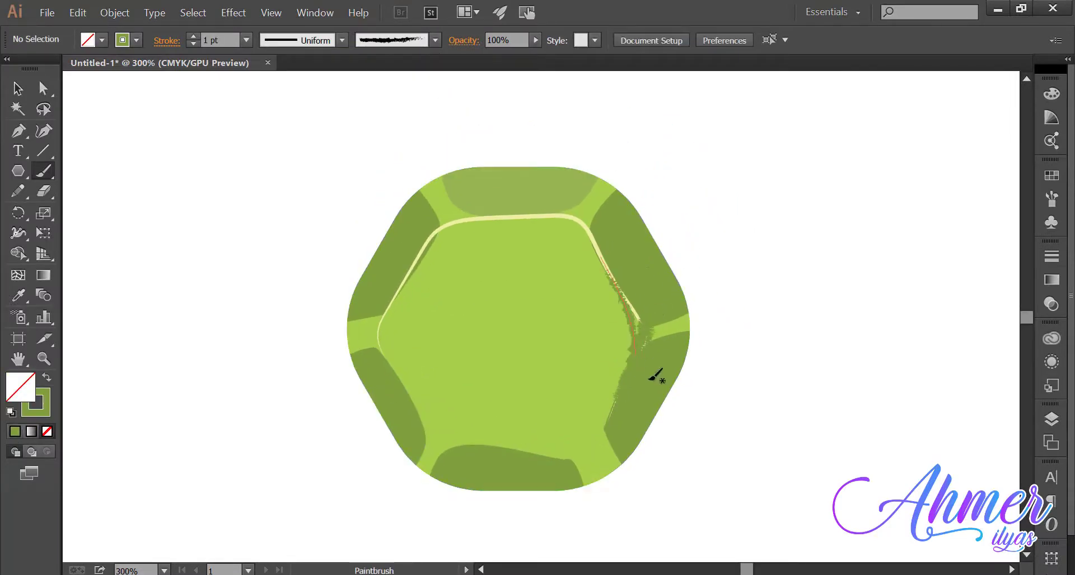
{"action": "key", "text": "ctrl+z"}
Choose the tapered olive-green art brush with a 2 pt stroke weight and 43% opacity
{"action": "left_click", "coordinate": [435, 40]}
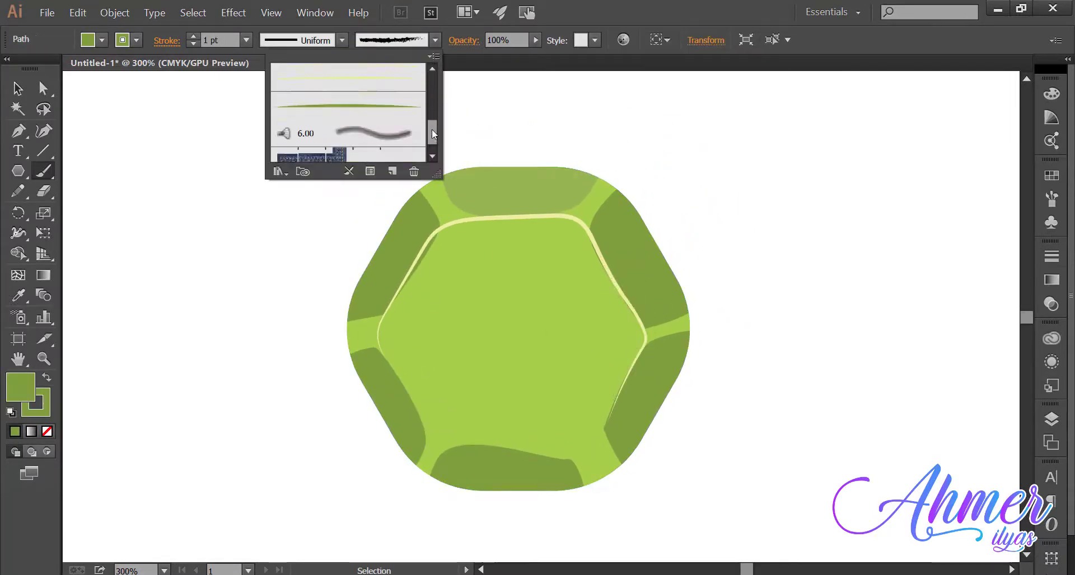
{"action": "double_click", "coordinate": [391, 106]}
{"action": "left_click", "coordinate": [741, 510]}
{"action": "mouse_move", "coordinate": [429, 427]}
{"action": "left_mouse_down"}
{"action": "mouse_move", "coordinate": [456, 331]}
{"action": "mouse_move", "coordinate": [542, 352]}
{"action": "left_mouse_up"}
{"action": "key", "text": "ctrl+z"}
{"action": "key", "text": "ctrl+z"}
{"action": "left_click_drag", "start_coordinate": [439, 304], "coordinate": [444, 319]}
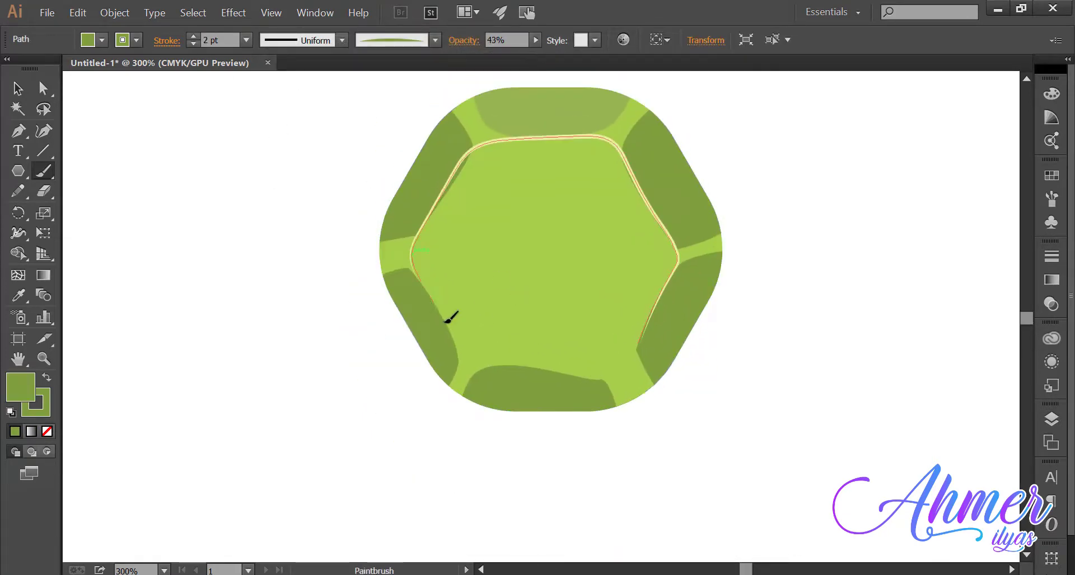
Paint a translucent green shading stroke around the lower edge of the gem's face, between the two lower side facets
{"action": "key", "text": "z"}
{"action": "left_click", "coordinate": [534, 337]}
{"action": "left_click", "coordinate": [533, 271]}
{"action": "left_click_drag", "start_coordinate": [442, 427], "coordinate": [759, 413]}
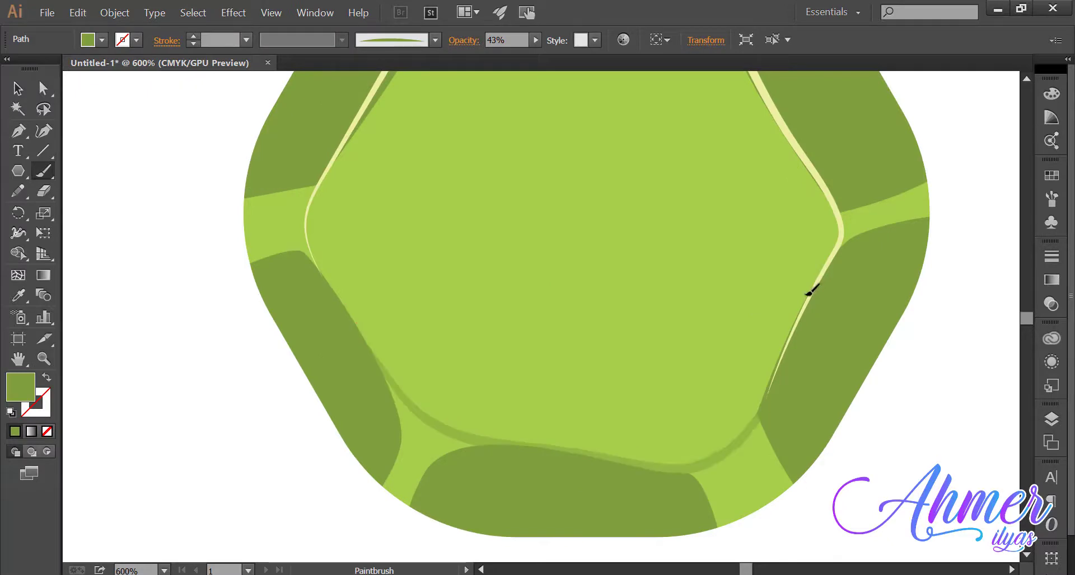
Try sketching a small freehand Pencil shape on the lower part of the gem's face, swap its fill and stroke, and delete it
{"action": "left_click_drag", "start_coordinate": [605, 342], "coordinate": [633, 368]}
{"action": "key", "text": "z"}
{"action": "left_click", "coordinate": [619, 346], "text": "alt"}
{"action": "left_click", "coordinate": [620, 345], "text": "alt"}
{"action": "left_click", "coordinate": [619, 345], "text": "alt"}
{"action": "left_click", "coordinate": [526, 333]}
{"action": "left_click", "coordinate": [526, 333]}
{"action": "mouse_move", "coordinate": [563, 353]}
{"action": "left_mouse_down"}
{"action": "mouse_move", "coordinate": [566, 341]}
{"action": "mouse_move", "coordinate": [604, 410]}
{"action": "left_mouse_up"}
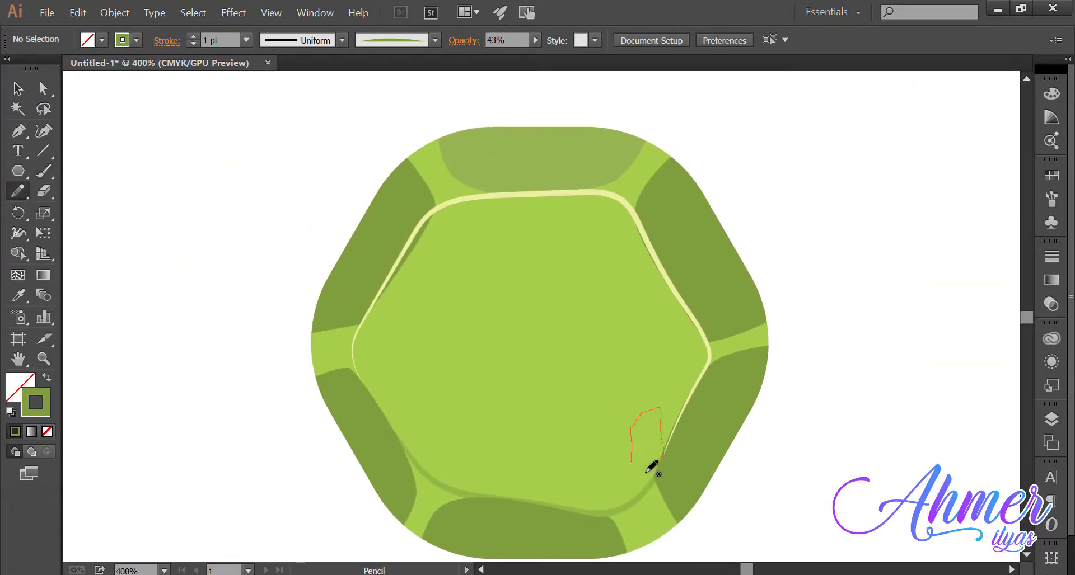
{"action": "left_click_drag", "start_coordinate": [646, 473], "coordinate": [631, 462]}
{"action": "key", "text": "shift+x"}
{"action": "key", "text": "v"}
{"action": "left_click", "coordinate": [278, 306]}
{"action": "left_click", "coordinate": [348, 411], "text": "ctrl+alt"}
{"action": "left_click", "coordinate": [732, 362]}
{"action": "key", "text": "Delete"}
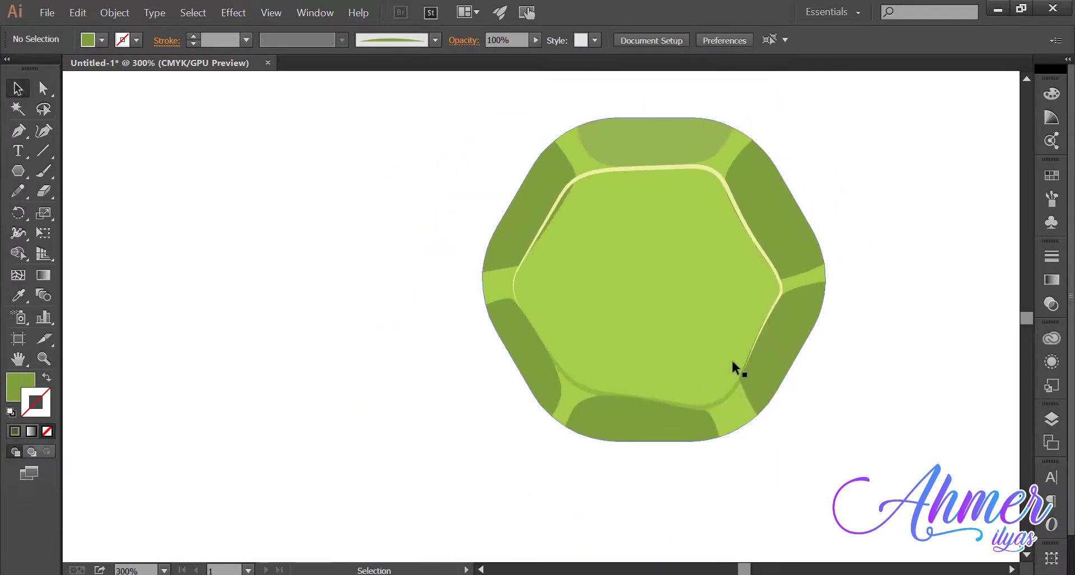
Try sketching a freehand Pencil shape over the gem's lower side facet and undo it
{"action": "key", "text": "n"}
{"action": "left_click", "coordinate": [700, 346], "text": "ctrl"}
{"action": "left_click_drag", "start_coordinate": [588, 276], "coordinate": [547, 375]}
{"action": "left_click_drag", "start_coordinate": [600, 410], "coordinate": [598, 413]}
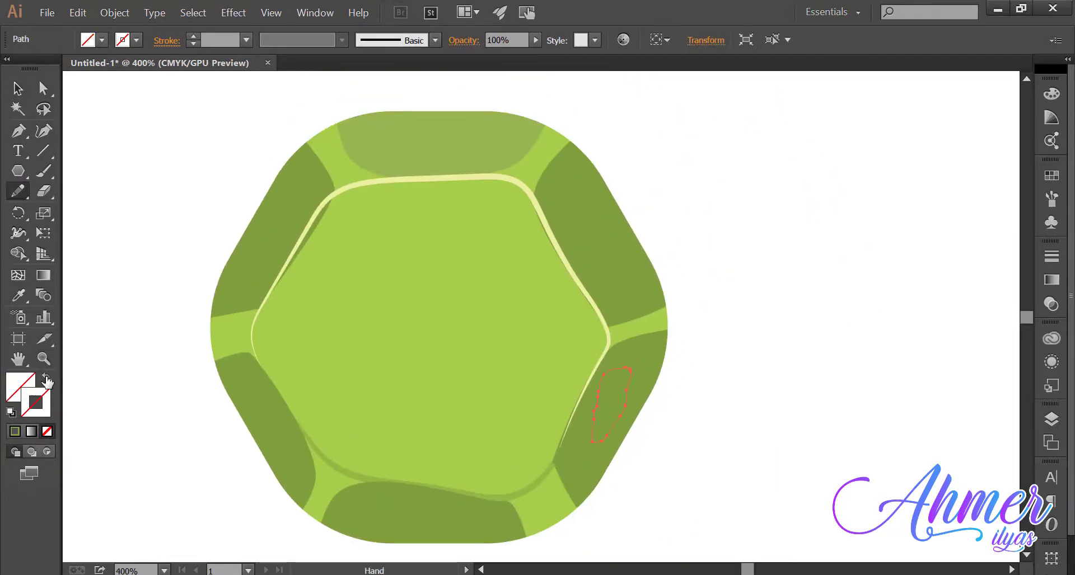
{"action": "key", "text": "ctrl+z"}
{"action": "key", "text": "ctrl+z"}
{"action": "key", "text": "ctrl+z"}
{"action": "key", "text": "ctrl+z"}
Try painting opaque olive-green Paintbrush strokes over the light gap at the gem's left corner, between the two left facets
{"action": "left_click", "coordinate": [529, 372], "text": "ctrl+alt"}
{"action": "left_click", "coordinate": [528, 371], "text": "ctrl+alt"}
{"action": "left_click", "coordinate": [528, 371], "text": "ctrl+alt"}
{"action": "left_click", "coordinate": [528, 371], "text": "ctrl+alt"}
{"action": "left_click", "coordinate": [529, 372], "text": "ctrl+alt"}
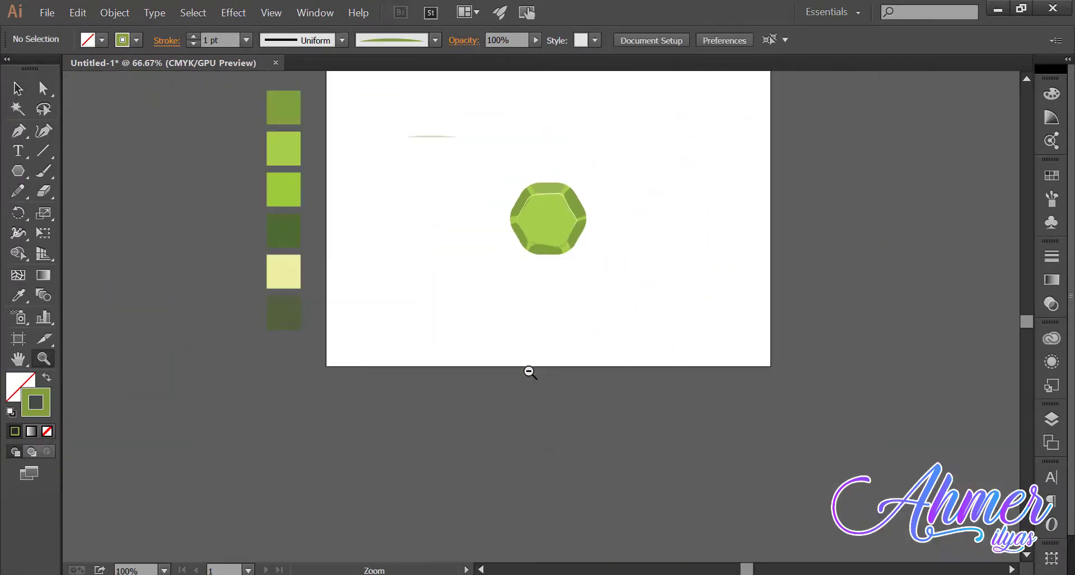
{"action": "left_click", "coordinate": [565, 229], "text": "ctrl"}
{"action": "double_click", "coordinate": [546, 309], "text": "ctrl"}
{"action": "left_click", "coordinate": [547, 308], "text": "ctrl"}
{"action": "left_click", "coordinate": [543, 308], "text": "ctrl"}
{"action": "left_click_drag", "start_coordinate": [543, 309], "coordinate": [580, 333]}
{"action": "left_click_drag", "start_coordinate": [269, 403], "coordinate": [322, 271]}
{"action": "mouse_move", "coordinate": [650, 243]}
{"action": "left_mouse_down"}
{"action": "mouse_move", "coordinate": [667, 406]}
{"action": "mouse_move", "coordinate": [680, 304]}
{"action": "left_mouse_up"}
{"action": "left_click_drag", "start_coordinate": [400, 491], "coordinate": [467, 386]}
{"action": "left_click_drag", "start_coordinate": [678, 352], "coordinate": [653, 450]}
{"action": "mouse_move", "coordinate": [609, 453]}
{"action": "left_mouse_down"}
{"action": "mouse_move", "coordinate": [671, 385]}
{"action": "mouse_move", "coordinate": [604, 455]}
{"action": "left_mouse_up"}
{"action": "left_click_drag", "start_coordinate": [306, 323], "coordinate": [356, 324]}
{"action": "left_click_drag", "start_coordinate": [351, 324], "coordinate": [390, 323]}
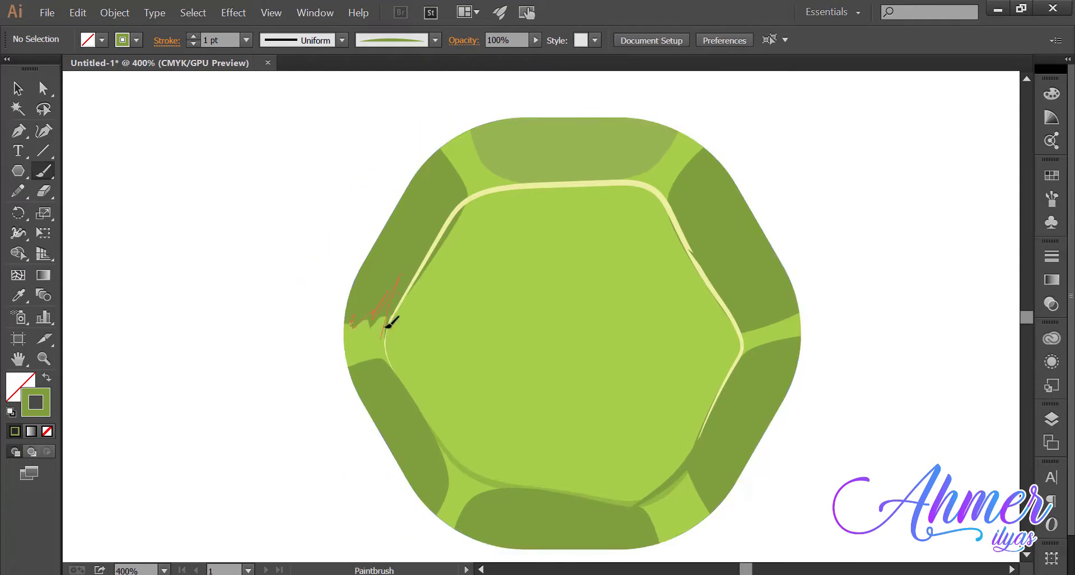
{"action": "mouse_move", "coordinate": [414, 357]}
{"action": "left_mouse_down"}
{"action": "mouse_move", "coordinate": [410, 297]}
{"action": "mouse_move", "coordinate": [427, 250]}
{"action": "mouse_move", "coordinate": [335, 283]}
{"action": "left_mouse_up"}
{"action": "left_click_drag", "start_coordinate": [369, 259], "coordinate": [371, 247]}
Try painting rough olive-green strokes at the lower end of the lower-left facet and the right end of the bottom facet
{"action": "left_click_drag", "start_coordinate": [496, 388], "coordinate": [500, 326]}
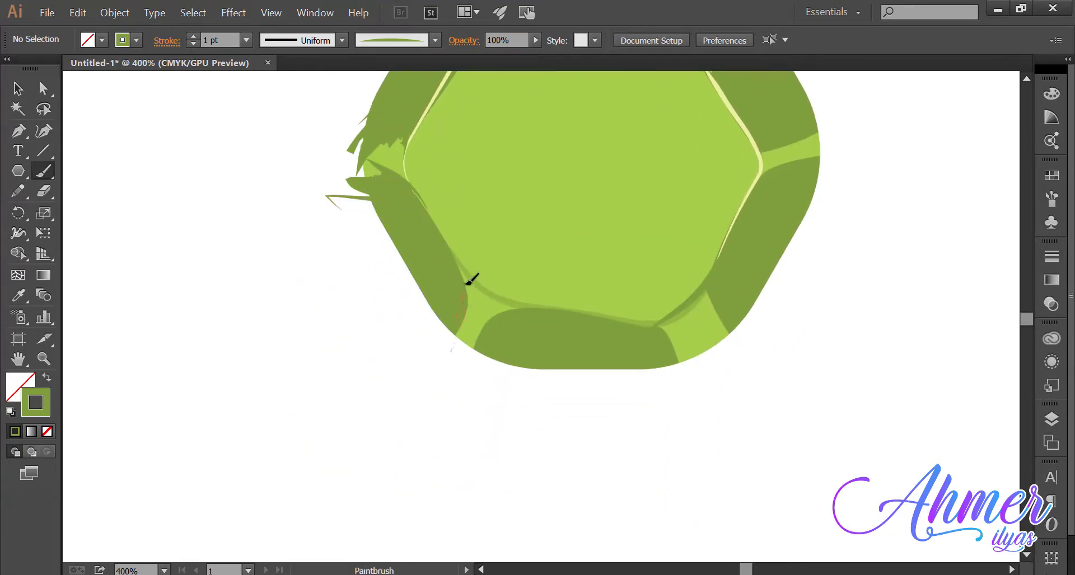
{"action": "left_click_drag", "start_coordinate": [452, 297], "coordinate": [443, 300]}
{"action": "left_click_drag", "start_coordinate": [678, 348], "coordinate": [675, 366]}
{"action": "left_click_drag", "start_coordinate": [684, 346], "coordinate": [549, 388]}
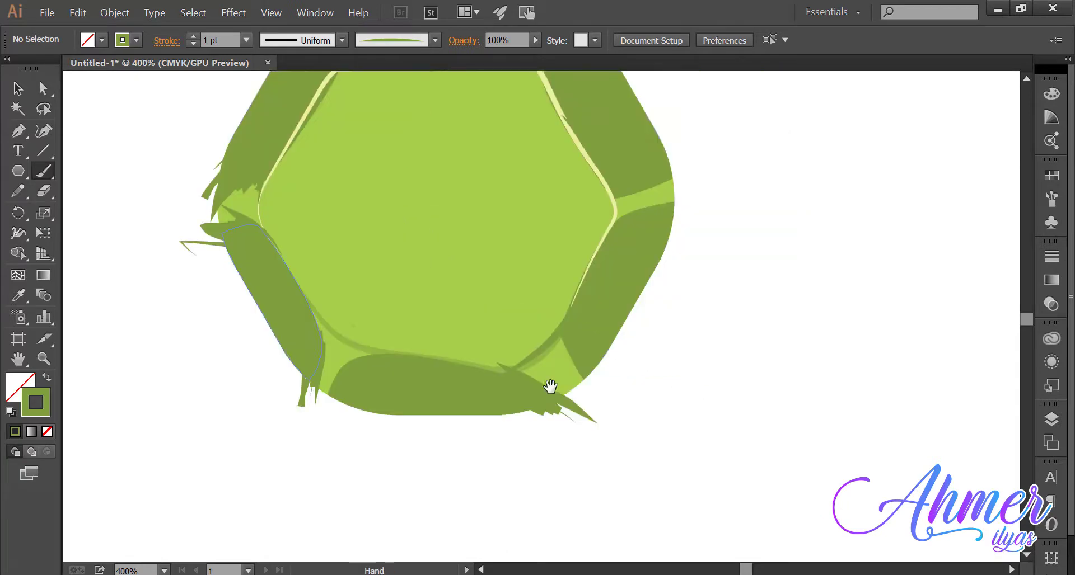
Try painting rough olive-green strokes over the upper ends of the upper-right and upper-left facets
{"action": "left_click_drag", "start_coordinate": [638, 328], "coordinate": [651, 526]}
{"action": "left_click_drag", "start_coordinate": [557, 278], "coordinate": [594, 190]}
{"action": "mouse_move", "coordinate": [556, 253]}
{"action": "left_mouse_down"}
{"action": "mouse_move", "coordinate": [614, 254]}
{"action": "mouse_move", "coordinate": [611, 298]}
{"action": "left_mouse_up"}
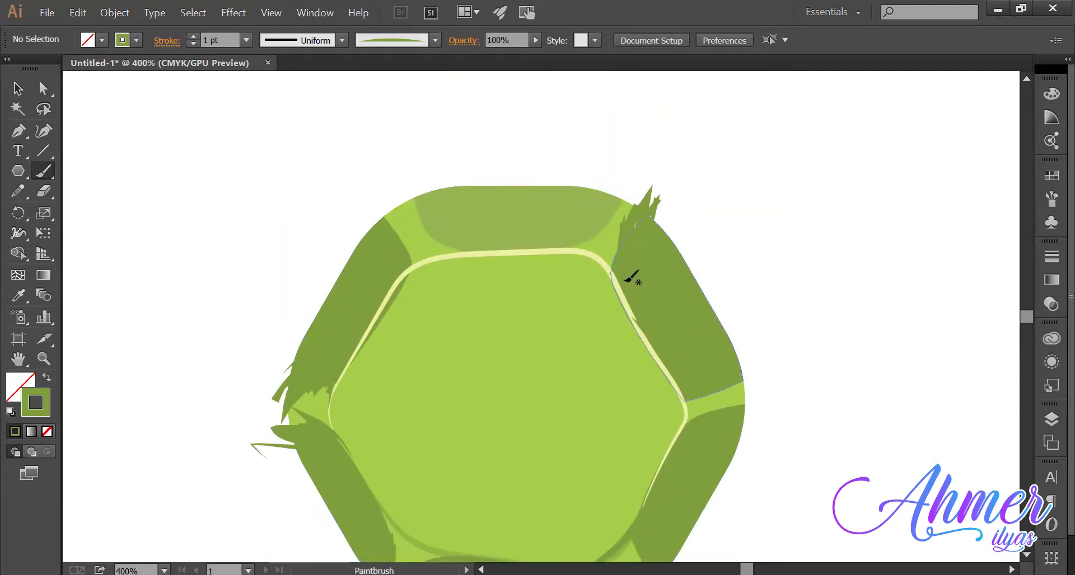
{"action": "left_click_drag", "start_coordinate": [414, 226], "coordinate": [450, 216]}
{"action": "left_click_drag", "start_coordinate": [436, 254], "coordinate": [422, 130]}
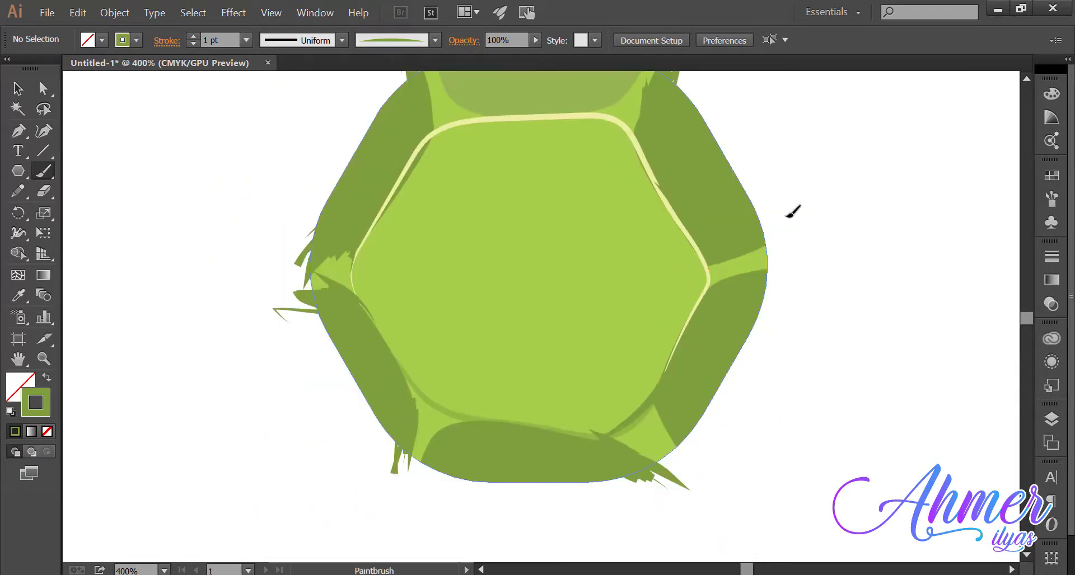
Try painting olive-green strokes over the gem's right corner gap and the lower end of the lower-right facet
{"action": "left_click_drag", "start_coordinate": [793, 209], "coordinate": [707, 265]}
{"action": "left_click_drag", "start_coordinate": [706, 264], "coordinate": [718, 215]}
{"action": "mouse_move", "coordinate": [788, 215]}
{"action": "left_mouse_down"}
{"action": "mouse_move", "coordinate": [762, 222]}
{"action": "mouse_move", "coordinate": [712, 283]}
{"action": "left_mouse_up"}
{"action": "left_click_drag", "start_coordinate": [712, 283], "coordinate": [724, 232]}
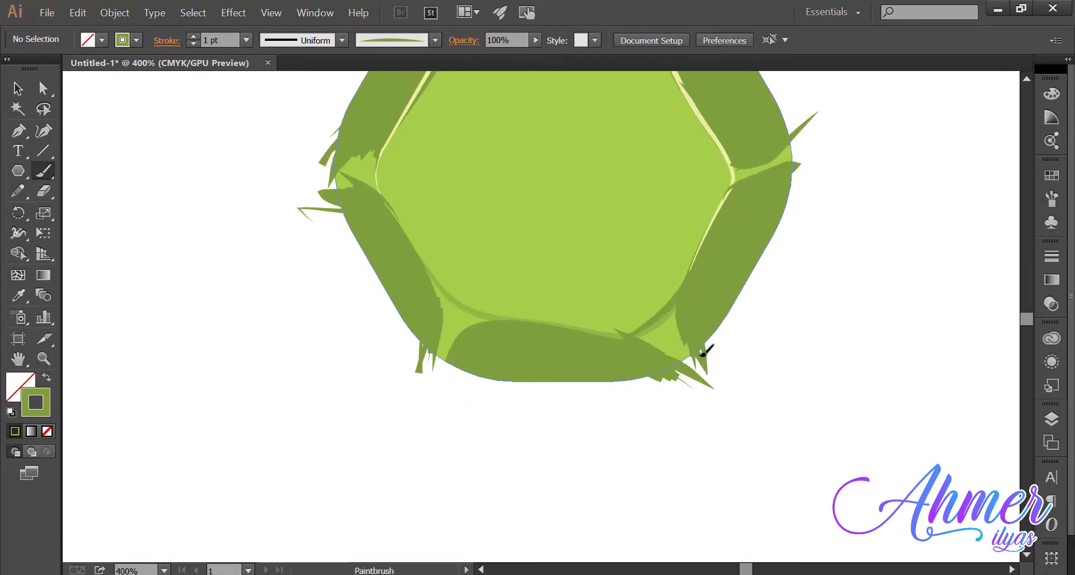
Try using the Shape Builder on all the artwork to trim the overhanging strokes, and clear the selection
{"action": "key", "text": "z"}
{"action": "left_click", "coordinate": [703, 309], "text": "alt"}
{"action": "left_click", "coordinate": [495, 221], "text": "alt"}
{"action": "key", "text": "ctrl+a"}
{"action": "key", "text": "shift+m"}
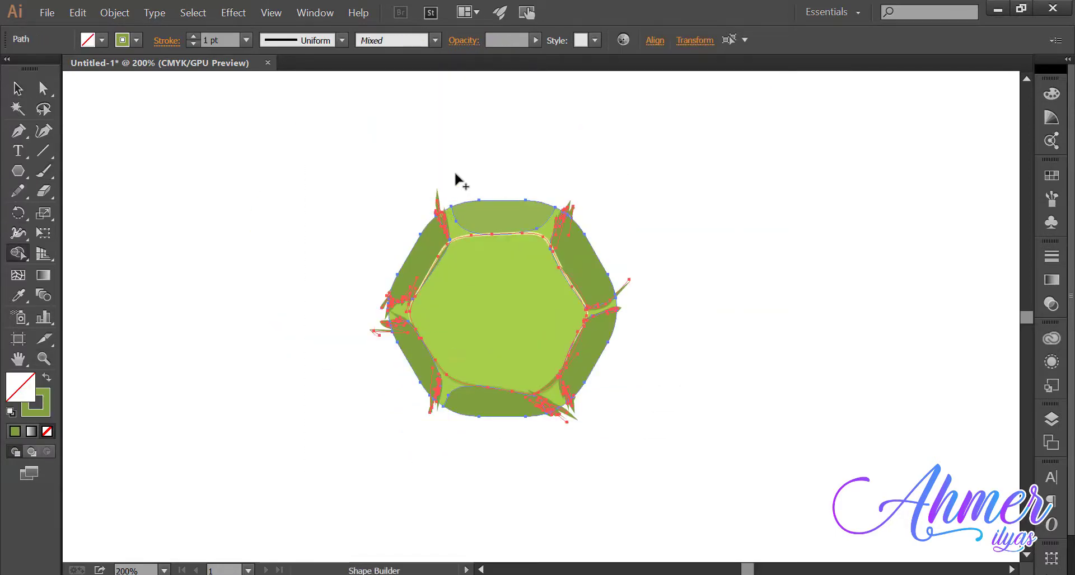
{"action": "left_click", "coordinate": [18, 89]}
{"action": "left_click", "coordinate": [283, 306]}
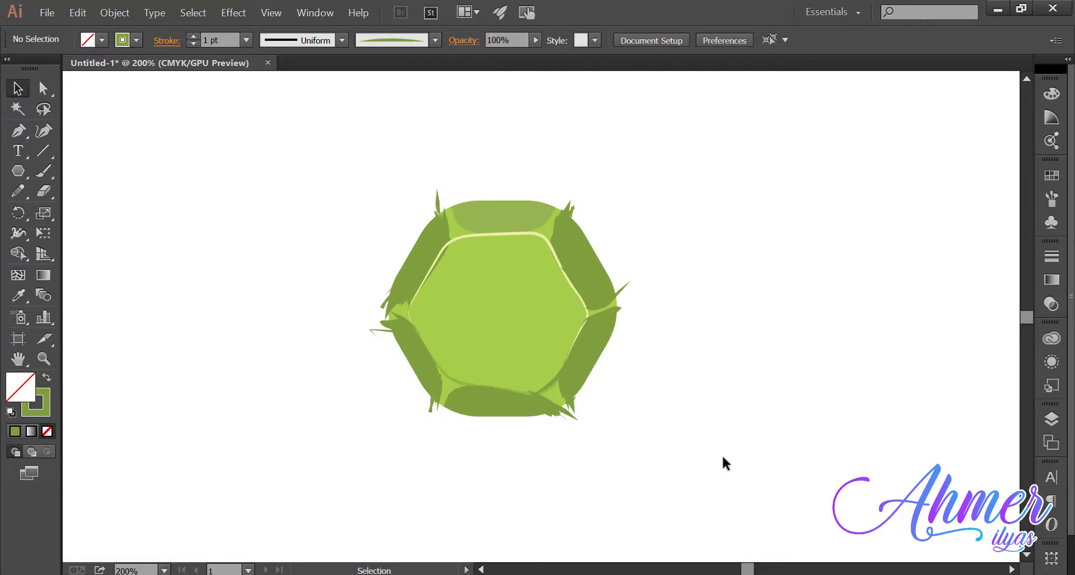
Undo the rough olive-green strokes painted over the facet ends
{"action": "key", "text": "ctrl+z"}
{"action": "key", "text": "ctrl+z"}
{"action": "key", "text": "ctrl+z"}
{"action": "key", "text": "ctrl+z"}
{"action": "key", "text": "ctrl+z"}
{"action": "key", "text": "ctrl+z"}
{"action": "key", "text": "ctrl+z"}
Try painting a curved crescent outline on the gem's face with the Paintbrush, and set the stroke color to 6B46B2
{"action": "key", "text": "z"}
{"action": "left_click", "coordinate": [690, 402], "text": "alt"}
{"action": "left_click", "coordinate": [674, 394], "text": "alt"}
{"action": "left_click", "coordinate": [674, 393], "text": "alt"}
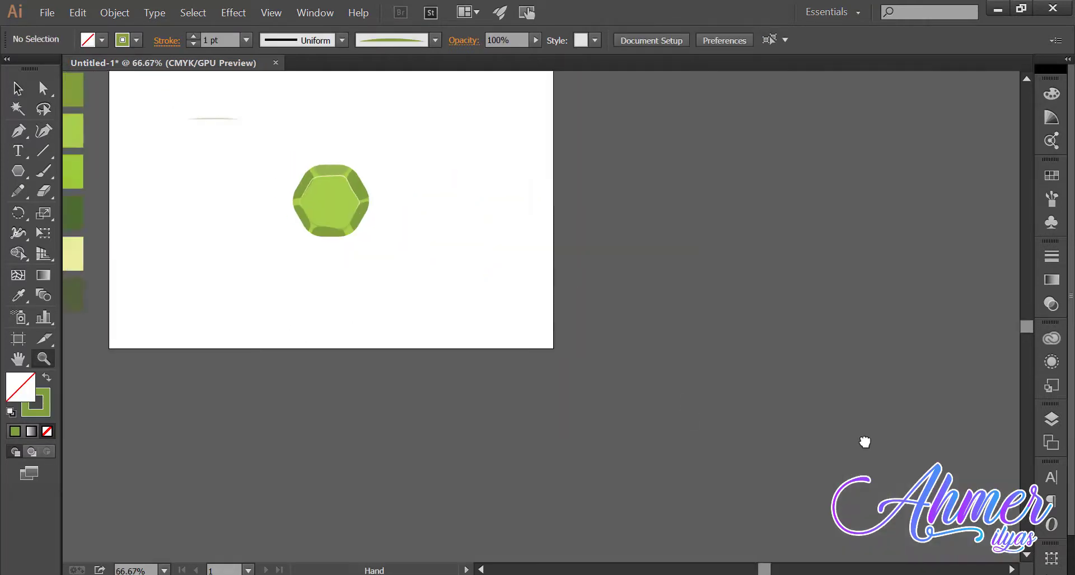
{"action": "left_click_drag", "start_coordinate": [372, 203], "coordinate": [547, 330]}
{"action": "left_click", "coordinate": [548, 330]}
{"action": "left_click", "coordinate": [548, 330]}
{"action": "left_click", "coordinate": [552, 348]}
{"action": "key", "text": "b"}
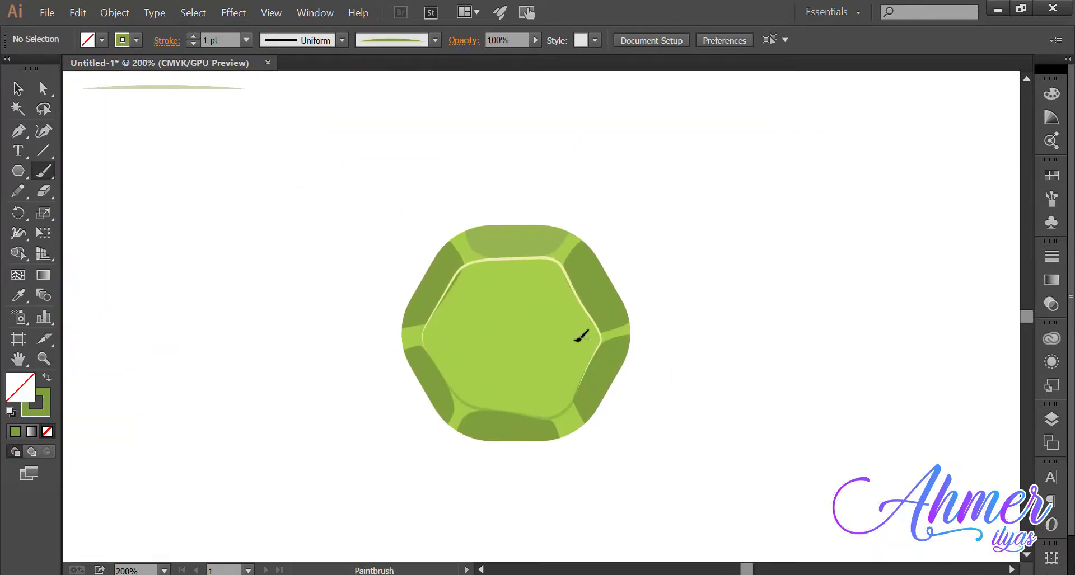
{"action": "double_click", "coordinate": [48, 390]}
{"action": "left_click", "coordinate": [720, 235]}
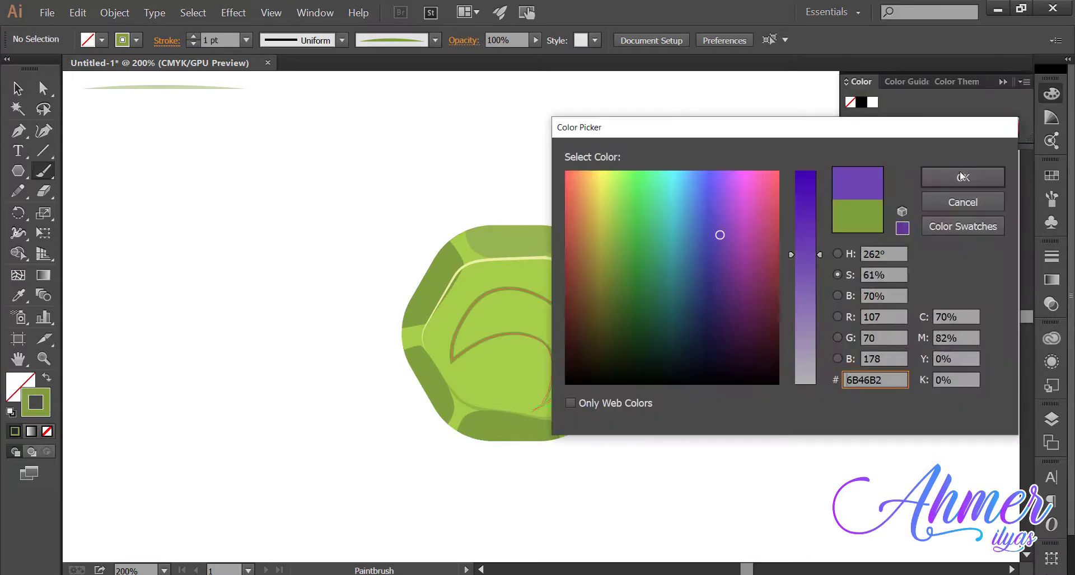
{"action": "left_click", "coordinate": [962, 178]}
Try another brush stroke across the gem and undo the painted crescent test
{"action": "mouse_move", "coordinate": [503, 257]}
{"action": "left_mouse_down"}
{"action": "mouse_move", "coordinate": [479, 346]}
{"action": "mouse_move", "coordinate": [319, 394]}
{"action": "left_mouse_up"}
{"action": "left_click", "coordinate": [569, 472]}
{"action": "key", "text": "ctrl+z"}
{"action": "left_click", "coordinate": [18, 88]}
{"action": "key", "text": "ctrl+z"}
Create a new layer above Layer 2
{"action": "left_click", "coordinate": [1051, 419]}
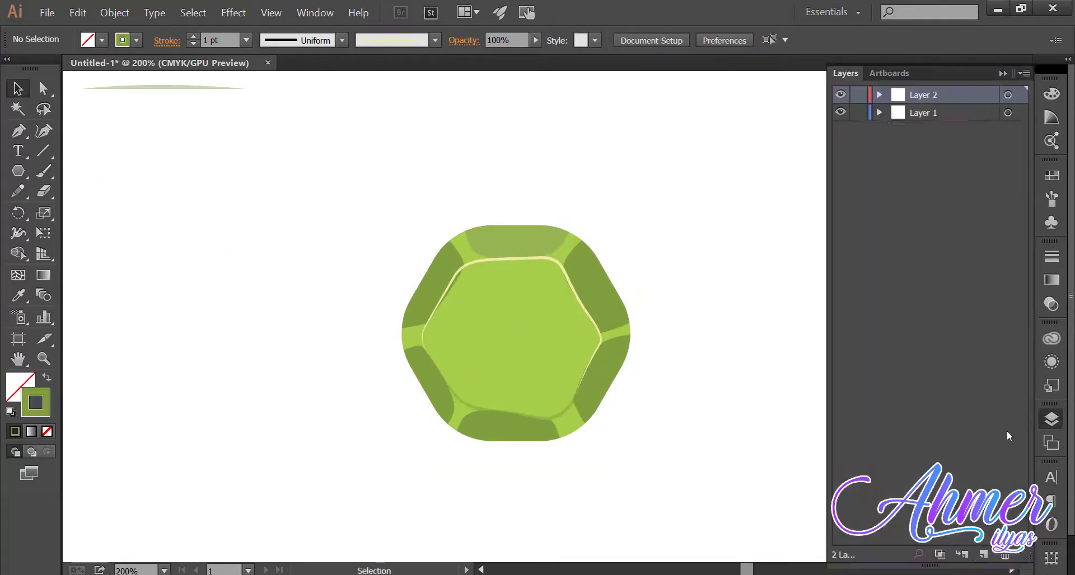
{"action": "left_click", "coordinate": [983, 554]}
{"action": "scroll", "coordinate": [581, 401], "scroll_direction": "down", "scroll_amount": 1}
Draw a curved crescent band across the gem's face with the Pen tool and swap its stroke color to the fill
{"action": "key", "text": "p"}
{"action": "left_click", "coordinate": [549, 459]}
{"action": "left_click_drag", "start_coordinate": [555, 351], "coordinate": [507, 322]}
{"action": "left_click_drag", "start_coordinate": [395, 347], "coordinate": [368, 368]}
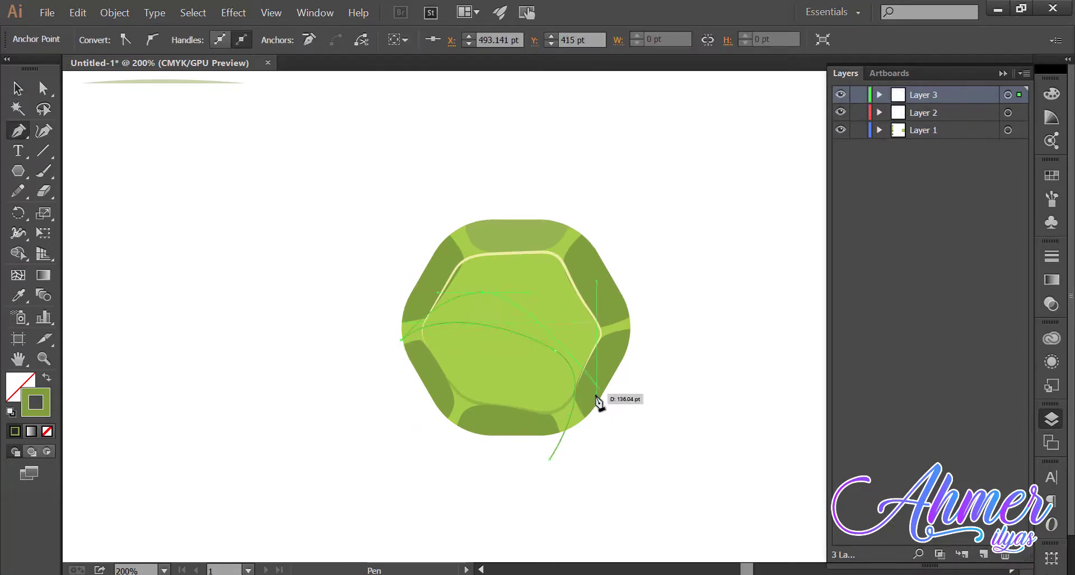
{"action": "left_click", "coordinate": [47, 377]}
Recolor the crescent band with a green sampled from the palette swatches using the Eyedropper
{"action": "key", "text": "ctrl+shift+a"}
{"action": "key", "text": "ctrl+minus"}
{"action": "key", "text": "ctrl+minus"}
{"action": "left_click_drag", "start_coordinate": [84, 358], "coordinate": [371, 365]}
{"action": "left_click_drag", "start_coordinate": [705, 314], "coordinate": [410, 331]}
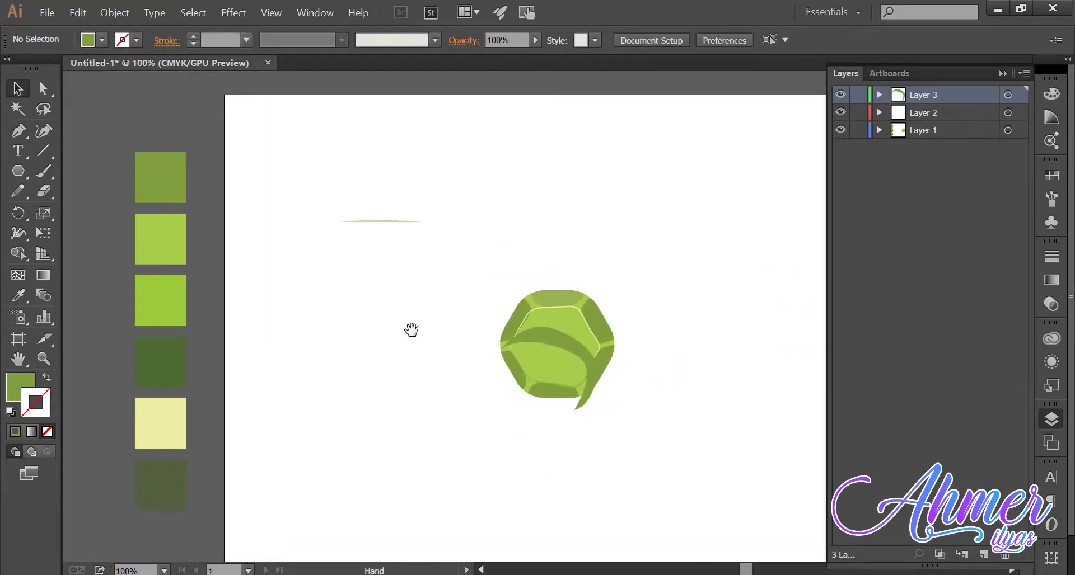
{"action": "left_click", "coordinate": [588, 369]}
{"action": "key", "text": "i"}
{"action": "left_click", "coordinate": [163, 481]}
{"action": "left_click_drag", "start_coordinate": [11, 75], "coordinate": [12, 78]}
{"action": "left_click", "coordinate": [17, 88]}
{"action": "key", "text": "ctrl+shift+a"}
Move Layer 3 below Layer 2 in the layer order
{"action": "key", "text": "z"}
{"action": "left_click_drag", "start_coordinate": [525, 355], "coordinate": [692, 400]}
{"action": "key", "text": "v"}
{"action": "left_click_drag", "start_coordinate": [955, 94], "coordinate": [969, 122]}
Select the crescent band lying across the gem and delete it
{"action": "left_click_drag", "start_coordinate": [423, 269], "coordinate": [437, 232]}
{"action": "left_click", "coordinate": [732, 435]}
{"action": "left_click_drag", "start_coordinate": [501, 290], "coordinate": [501, 335]}
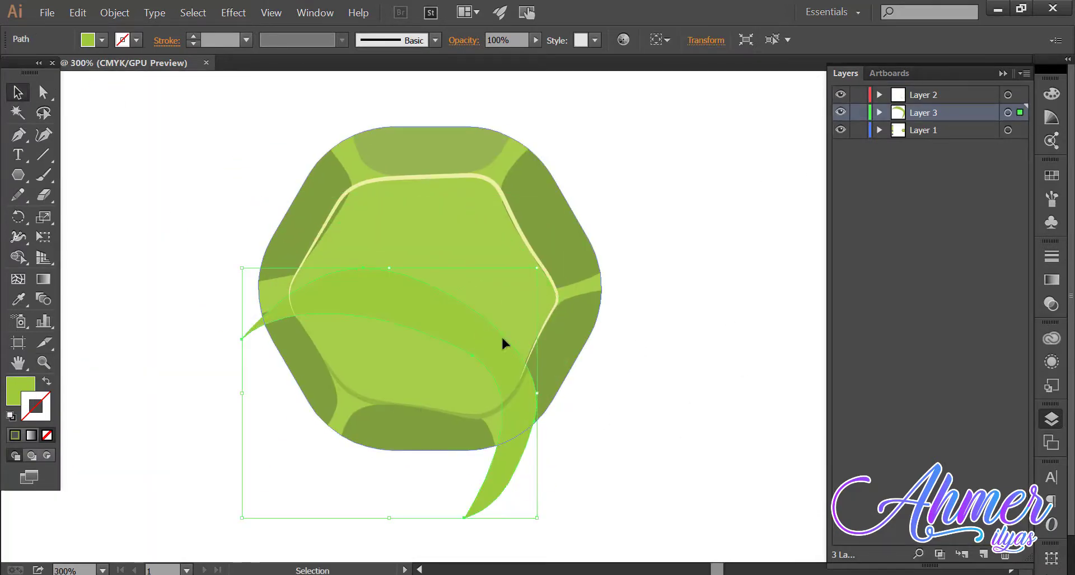
{"action": "key", "text": "Delete"}
Group all the gem's parts and move the gem to the upper-left area of the artboard
{"action": "key", "text": "z"}
{"action": "left_click", "coordinate": [500, 335], "text": "alt"}
{"action": "left_click", "coordinate": [502, 334], "text": "alt"}
{"action": "left_click", "coordinate": [503, 333], "text": "alt"}
{"action": "left_click", "coordinate": [505, 334], "text": "alt"}
{"action": "key", "text": "v"}
{"action": "left_click_drag", "start_coordinate": [417, 193], "coordinate": [584, 379]}
{"action": "key", "text": "ctrl+g"}
{"action": "left_click_drag", "start_coordinate": [526, 284], "coordinate": [380, 191]}
{"action": "left_click", "coordinate": [575, 289]}
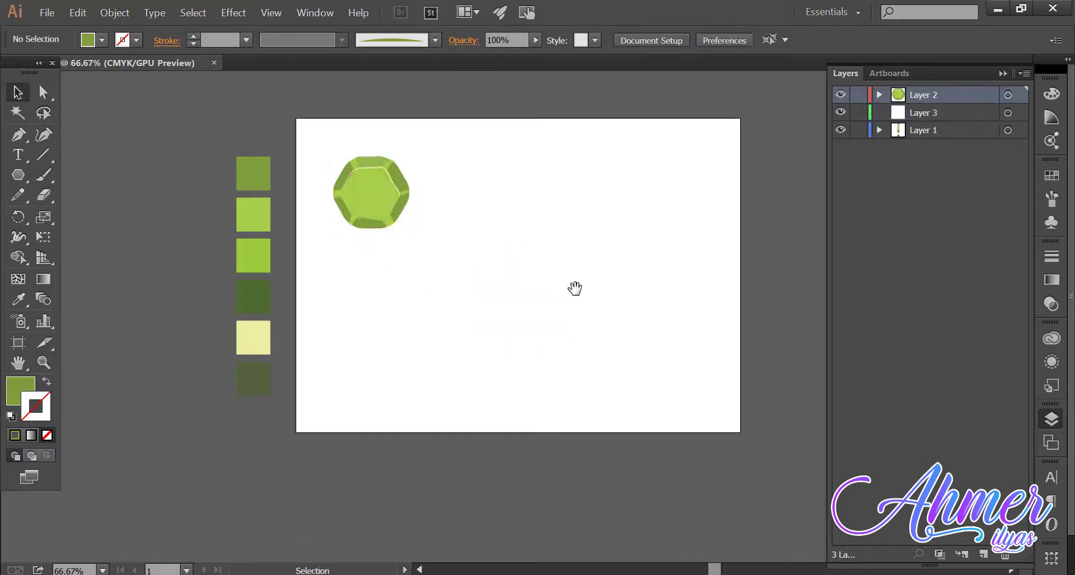
Create a new layer and draw an olive-green four-sided shape with cut corners and a slanted left side, right of the gem
{"action": "key", "text": "z"}
{"action": "left_click", "coordinate": [582, 280]}
{"action": "key", "text": "ctrl+l"}
{"action": "key", "text": "p"}
{"action": "left_click_drag", "start_coordinate": [403, 259], "coordinate": [358, 312]}
{"action": "left_click", "coordinate": [380, 253]}
{"action": "left_click", "coordinate": [399, 355]}
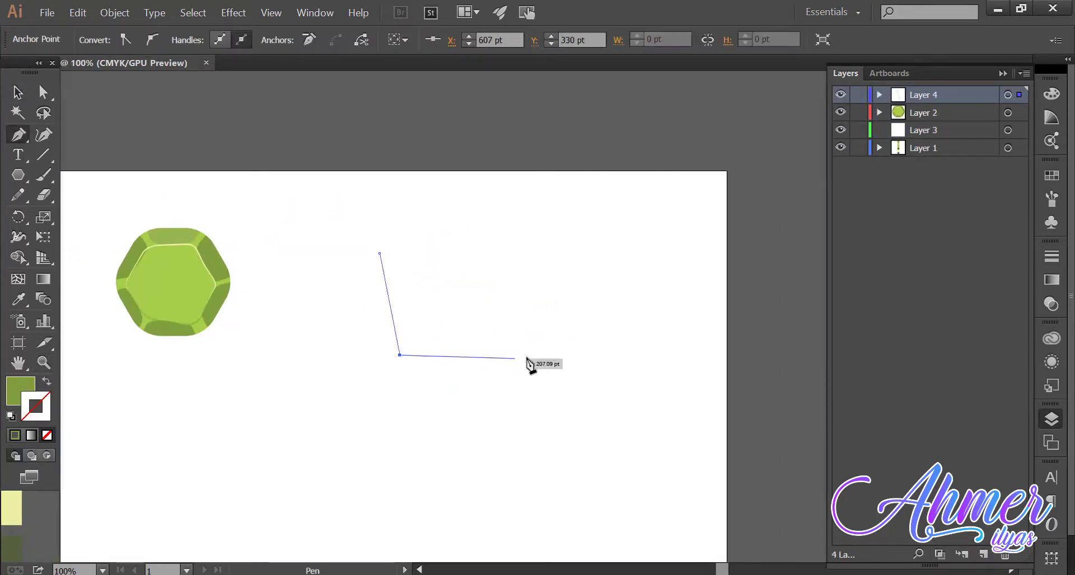
{"action": "left_click", "coordinate": [508, 359]}
{"action": "left_click", "coordinate": [529, 351]}
{"action": "left_click", "coordinate": [529, 258]}
{"action": "left_click_drag", "start_coordinate": [507, 245], "coordinate": [498, 246]}
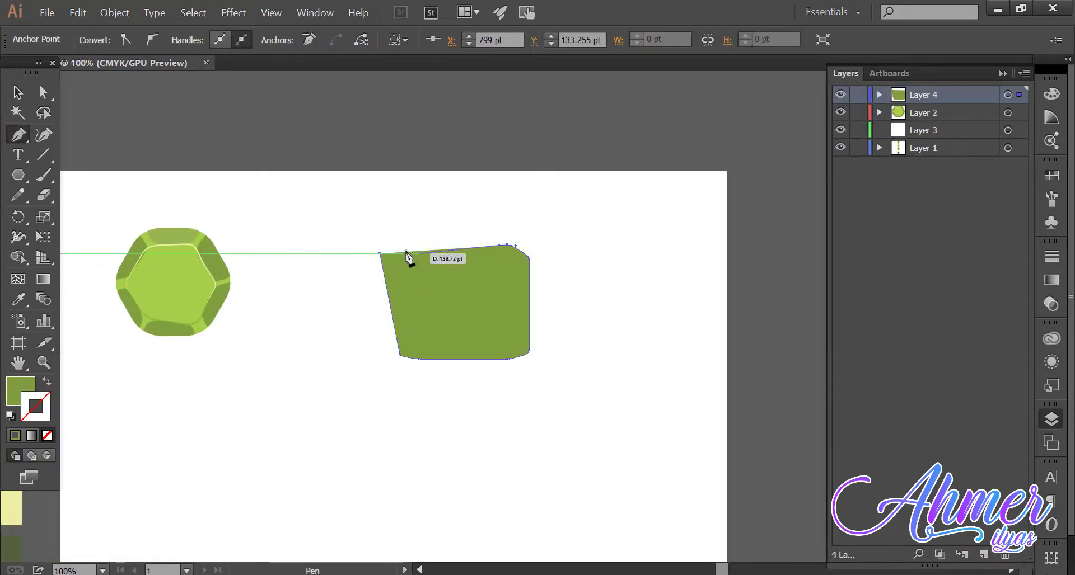
{"action": "left_click", "coordinate": [473, 319]}
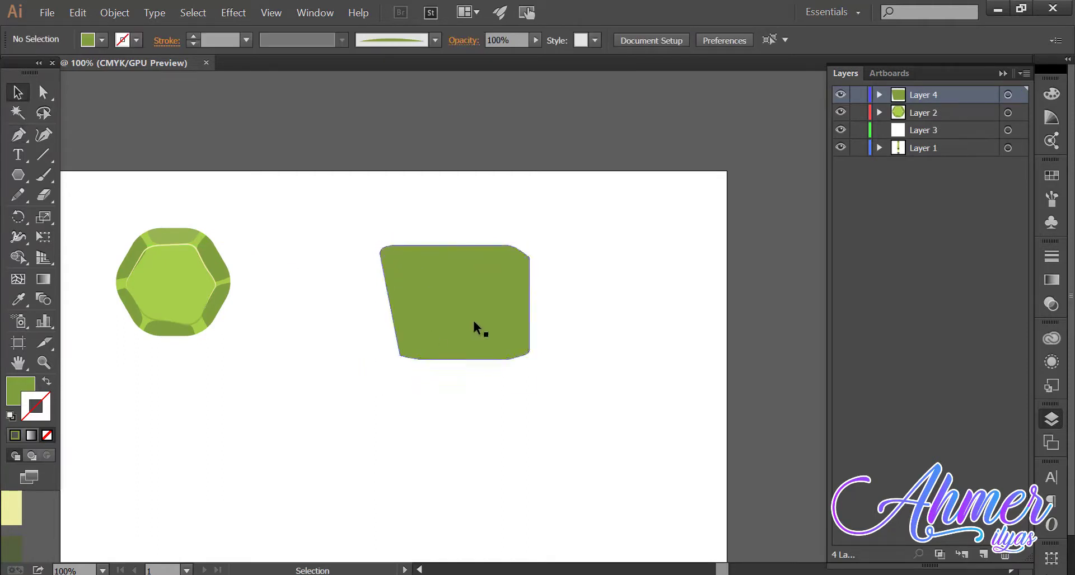
Round the corners of the olive-green shape to a radius of about 23 pt
{"action": "key", "text": "a"}
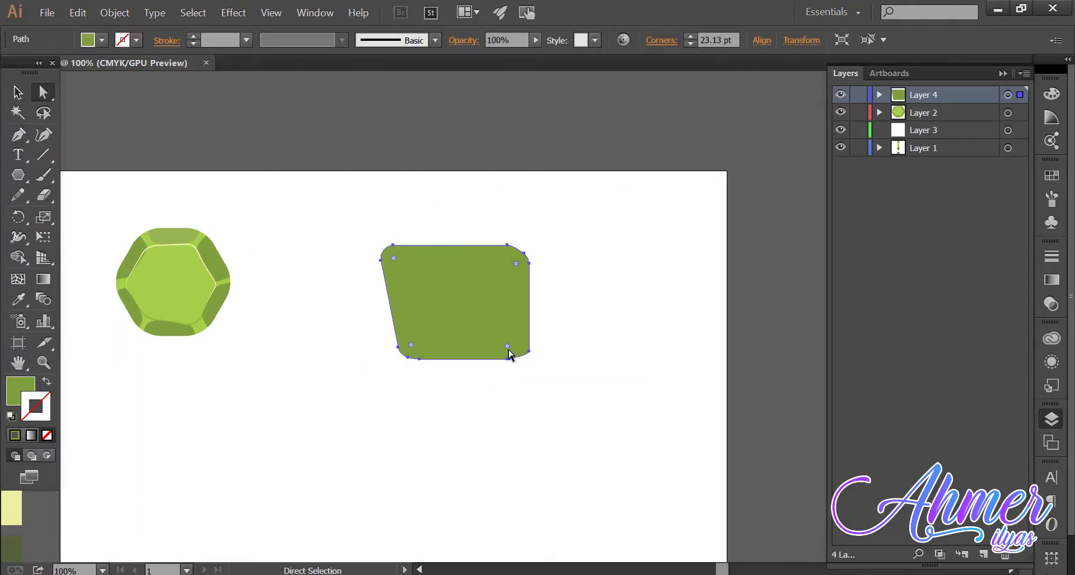
{"action": "left_click_drag", "start_coordinate": [508, 350], "coordinate": [508, 347]}
{"action": "key", "text": "v"}
{"action": "left_click", "coordinate": [545, 430]}
Fill the rounded four-sided shape with the light green sampled from the gem's face
{"action": "left_click", "coordinate": [495, 350]}
{"action": "key", "text": "i"}
{"action": "left_click", "coordinate": [209, 312]}
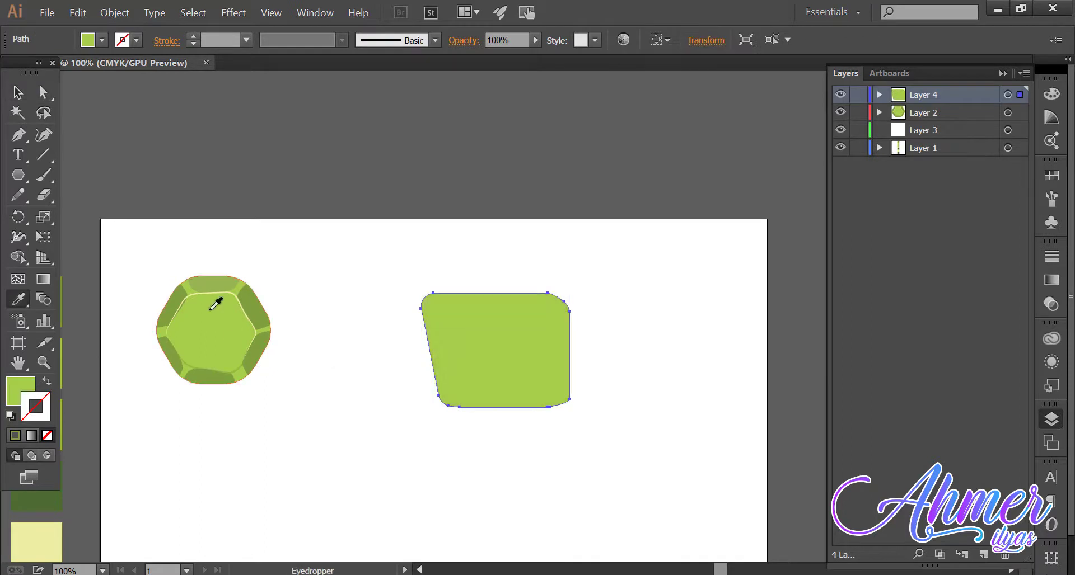
{"action": "key", "text": "v"}
{"action": "left_click", "coordinate": [543, 363]}
Draw a small slanted strip across the shape's upper-right corner and fill it with the translucent green sampled from the gem's top facet
{"action": "key", "text": "p"}
{"action": "left_click", "coordinate": [552, 237]}
{"action": "left_click_drag", "start_coordinate": [525, 265], "coordinate": [527, 277]}
{"action": "left_click", "coordinate": [539, 278]}
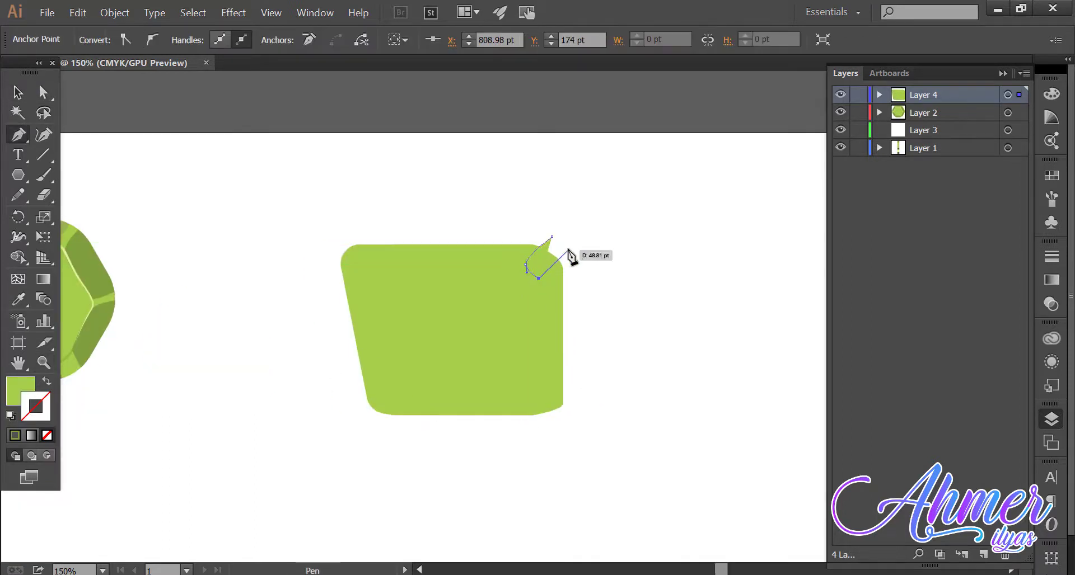
{"action": "left_click", "coordinate": [568, 250]}
{"action": "left_click", "coordinate": [552, 237]}
{"action": "left_click_drag", "start_coordinate": [477, 315], "coordinate": [580, 340]}
{"action": "key", "text": "i"}
{"action": "left_click", "coordinate": [244, 230]}
Draw a tall facet with the Pen tool along the gem's straight right side, extending past the outline
{"action": "key", "text": "p"}
{"action": "left_click", "coordinate": [674, 279]}
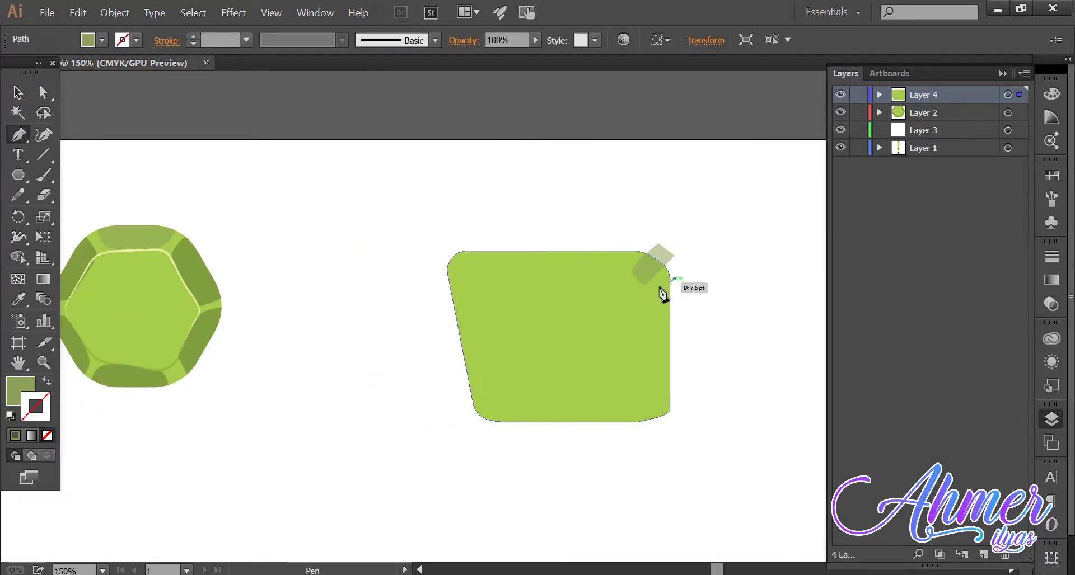
{"action": "left_click_drag", "start_coordinate": [653, 290], "coordinate": [653, 297]}
{"action": "mouse_move", "coordinate": [653, 396]}
{"action": "left_mouse_down"}
{"action": "mouse_move", "coordinate": [691, 414]}
{"action": "mouse_move", "coordinate": [615, 406]}
{"action": "left_mouse_up"}
{"action": "left_click", "coordinate": [18, 93]}
{"action": "left_click", "coordinate": [531, 479]}
Draw a small slanted strip across the gem's lower-right corner
{"action": "key", "text": "p"}
{"action": "left_click", "coordinate": [673, 428]}
{"action": "left_click", "coordinate": [649, 397]}
{"action": "left_click", "coordinate": [230, 360], "text": "ctrl"}
Draw a long facet with a curved outer edge along the gem's bottom side, extending past the outline
{"action": "left_click", "coordinate": [636, 435]}
{"action": "left_click", "coordinate": [496, 406]}
{"action": "left_click_drag", "start_coordinate": [499, 432], "coordinate": [513, 452]}
{"action": "left_click", "coordinate": [636, 435]}
{"action": "left_click", "coordinate": [228, 296], "text": "ctrl"}
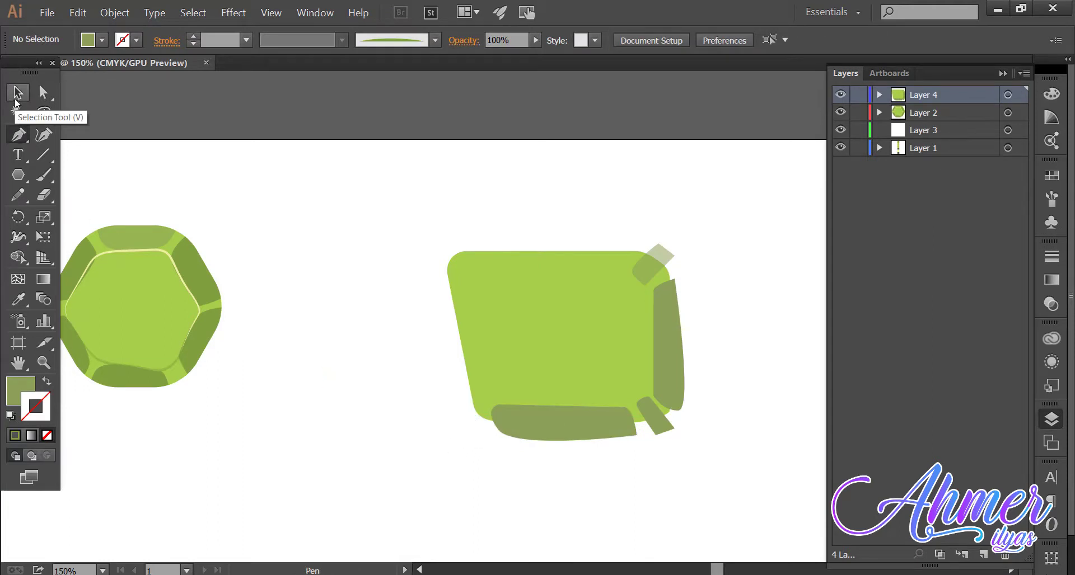
Draw a facet along the gem's slanted left side, with its outer edge curving beyond the outline
{"action": "left_click", "coordinate": [433, 272]}
{"action": "left_click_drag", "start_coordinate": [462, 277], "coordinate": [465, 289]}
{"action": "left_click", "coordinate": [486, 389]}
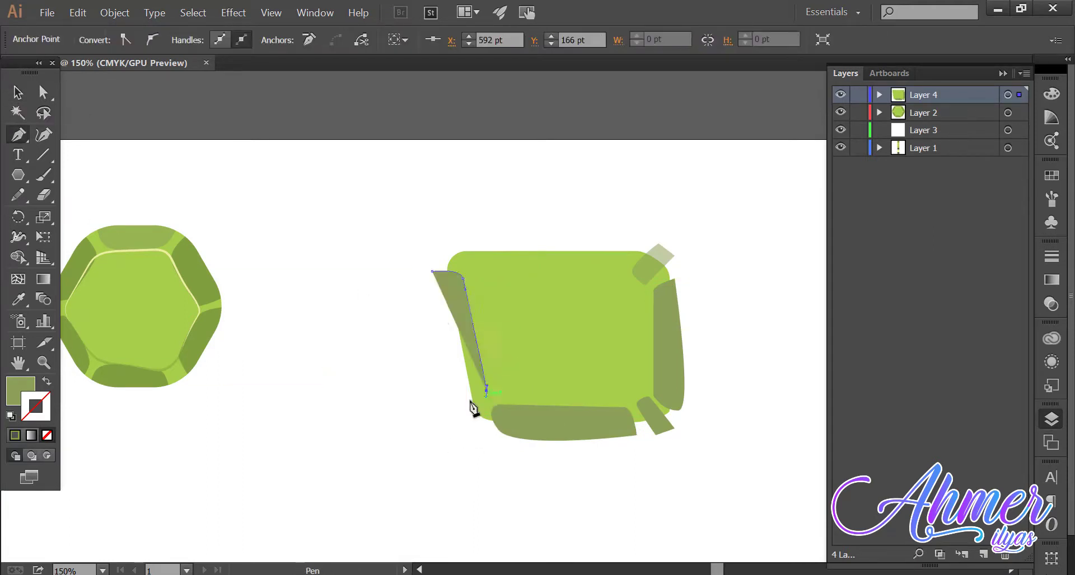
{"action": "left_click_drag", "start_coordinate": [455, 414], "coordinate": [427, 402]}
{"action": "left_click", "coordinate": [432, 272]}
{"action": "left_click", "coordinate": [356, 238], "text": "ctrl"}
Draw a small slanted strip across the gem's upper-left corner
{"action": "left_click", "coordinate": [459, 269]}
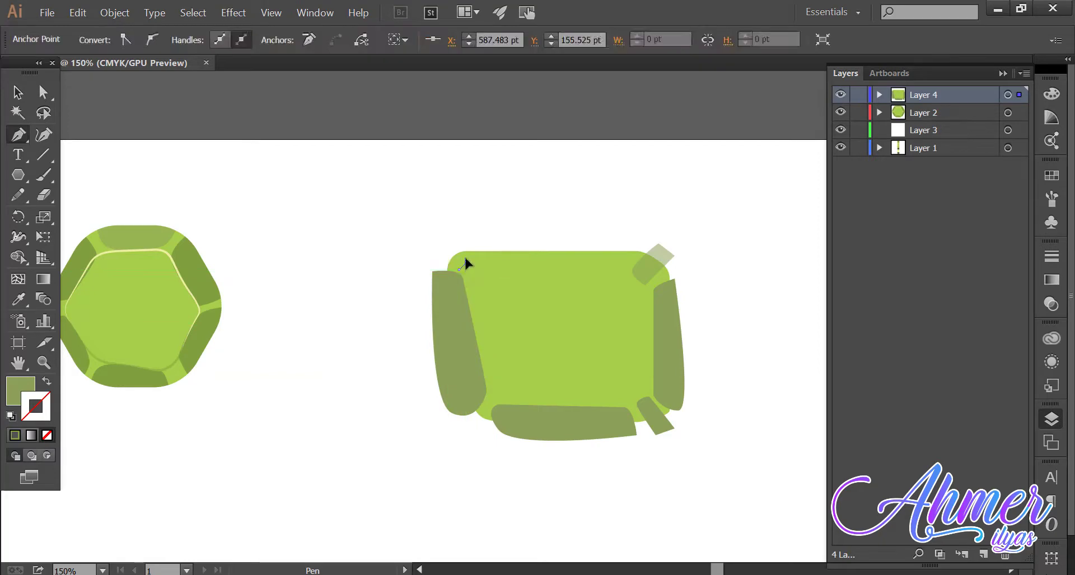
{"action": "left_click", "coordinate": [310, 189], "text": "ctrl"}
{"action": "left_click", "coordinate": [465, 241]}
{"action": "key", "text": "ctrl+z"}
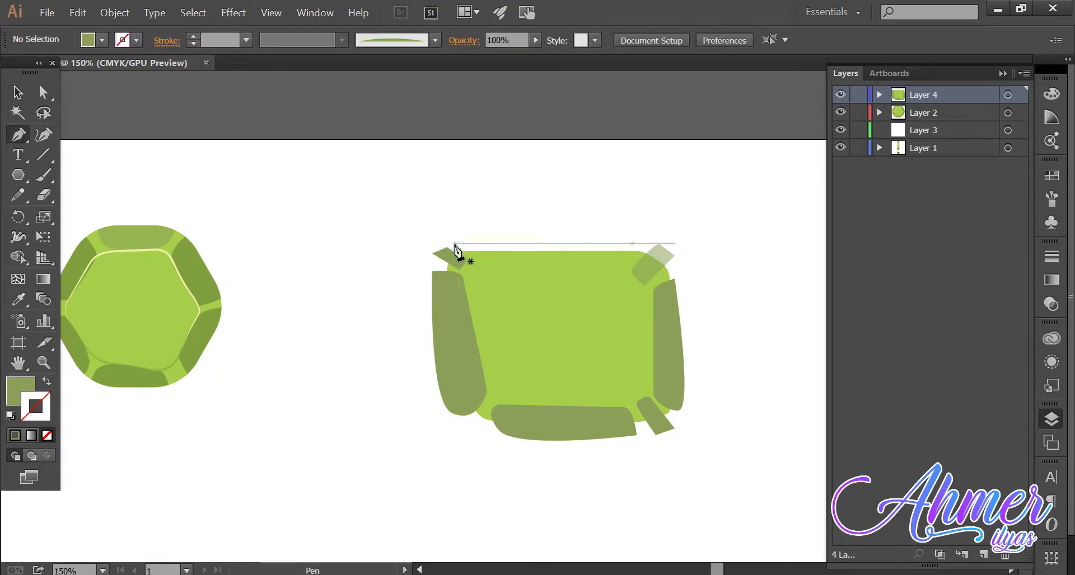
Draw a long thin facet along the gem's top side, between the two upper corner strips
{"action": "left_click", "coordinate": [455, 244]}
{"action": "left_click_drag", "start_coordinate": [471, 258], "coordinate": [473, 264]}
{"action": "left_click", "coordinate": [632, 264]}
{"action": "left_click", "coordinate": [648, 243]}
{"action": "left_click", "coordinate": [23, 97]}
{"action": "left_click", "coordinate": [392, 196]}
Split the facets at the gem's outline with the Shape Builder tool and delete the pieces lying outside it
{"action": "left_click_drag", "start_coordinate": [598, 264], "coordinate": [599, 273]}
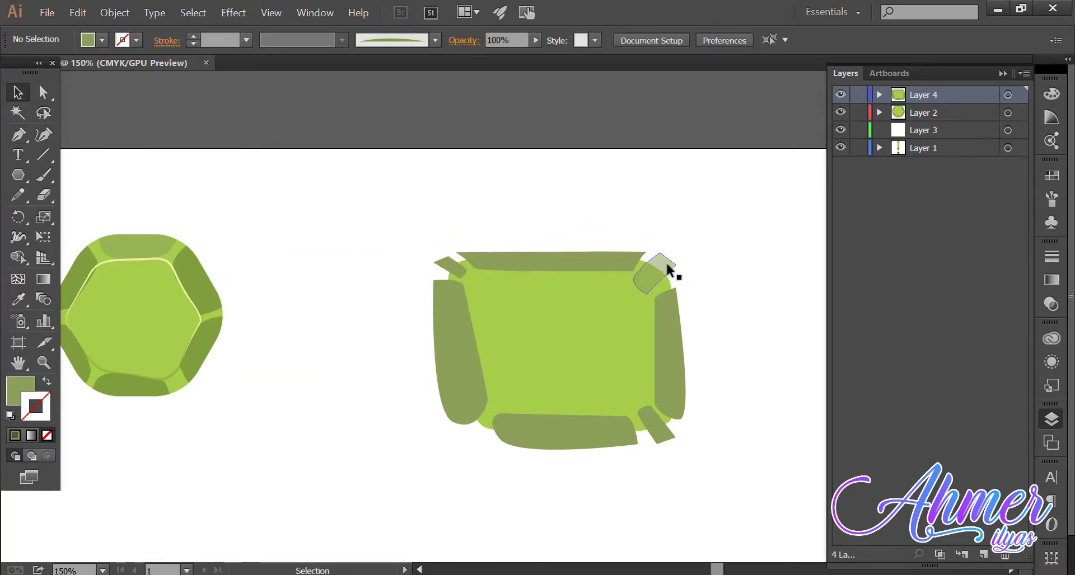
{"action": "left_click_drag", "start_coordinate": [729, 190], "coordinate": [384, 506]}
{"action": "left_click", "coordinate": [18, 257]}
{"action": "left_click_drag", "start_coordinate": [498, 215], "coordinate": [620, 255]}
{"action": "left_click_drag", "start_coordinate": [622, 446], "coordinate": [441, 256]}
{"action": "key", "text": "v"}
{"action": "left_click", "coordinate": [439, 252]}
{"action": "left_click", "coordinate": [443, 261]}
{"action": "key", "text": "Delete"}
{"action": "left_click", "coordinate": [546, 256]}
{"action": "key", "text": "Delete"}
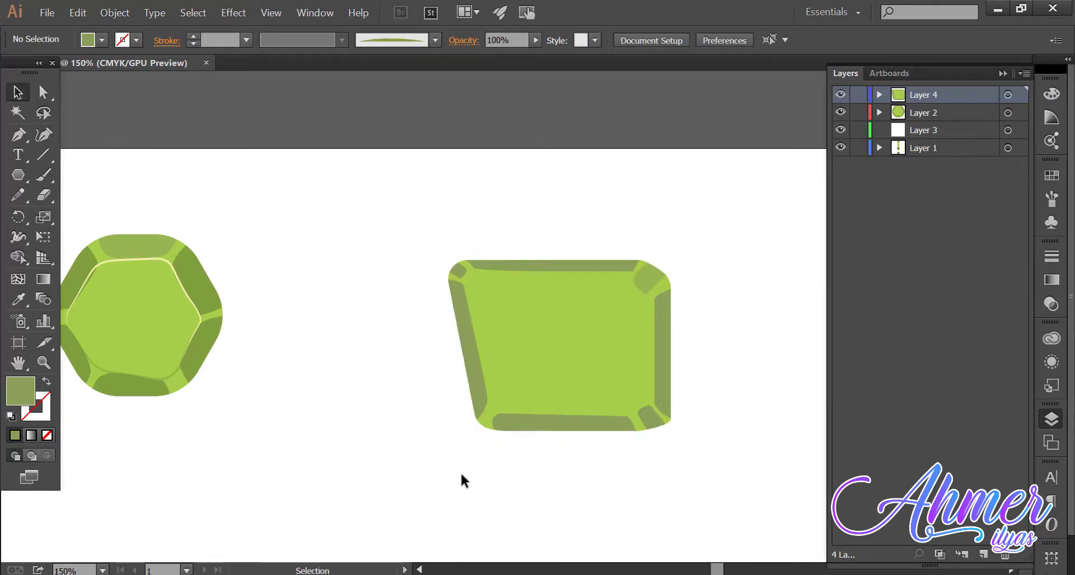
Apply the translucent green sampled from the upper-right corner strip to the left, upper-left corner and top facets
{"action": "left_click", "coordinate": [470, 352]}
{"action": "left_click", "coordinate": [19, 96]}
{"action": "left_click", "coordinate": [458, 272]}
{"action": "key", "text": "i"}
{"action": "left_click", "coordinate": [460, 291]}
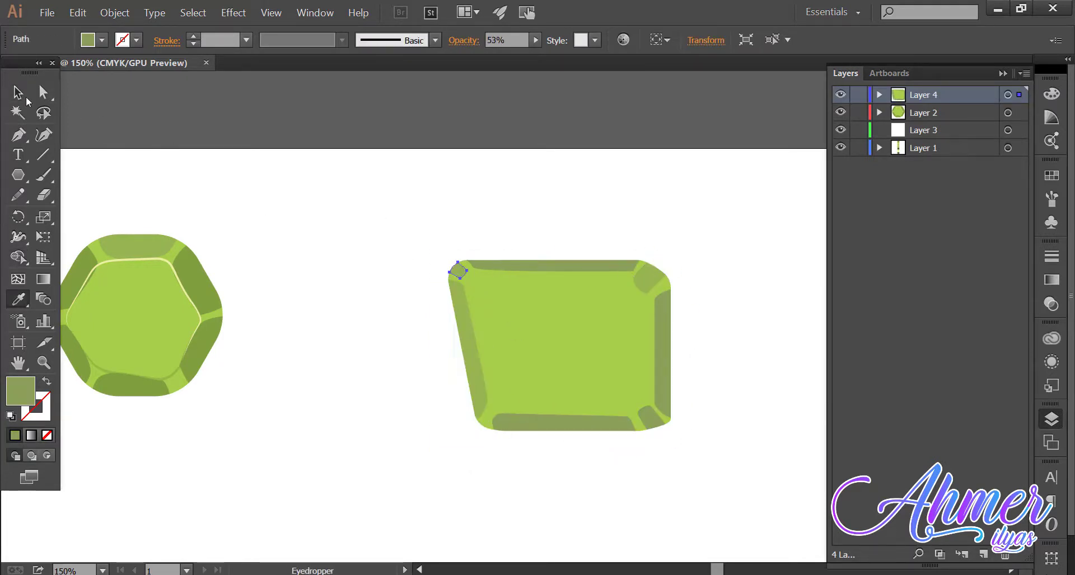
{"action": "left_click", "coordinate": [596, 265], "text": "ctrl"}
{"action": "left_click", "coordinate": [650, 277]}
{"action": "key", "text": "v"}
{"action": "left_click", "coordinate": [347, 321]}
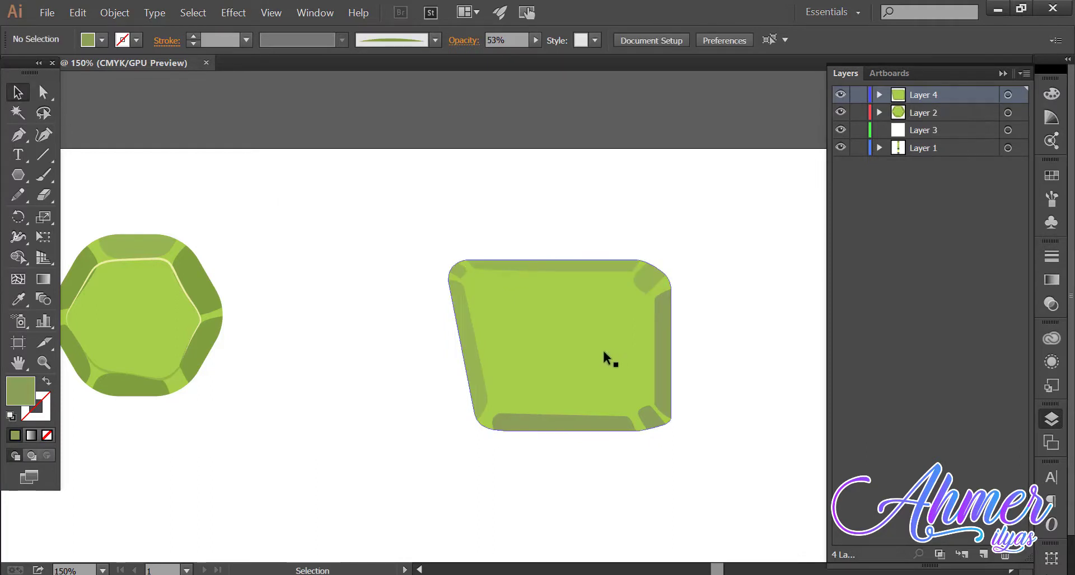
Create a new layer and draw an arching shade across the gem's face, from the left facet past the lower-right corner
{"action": "left_click_drag", "start_coordinate": [585, 348], "coordinate": [624, 338]}
{"action": "key", "text": "z"}
{"action": "key", "text": "ctrl+l"}
{"action": "left_click", "coordinate": [638, 337]}
{"action": "left_click_drag", "start_coordinate": [639, 392], "coordinate": [670, 412]}
{"action": "key", "text": "p"}
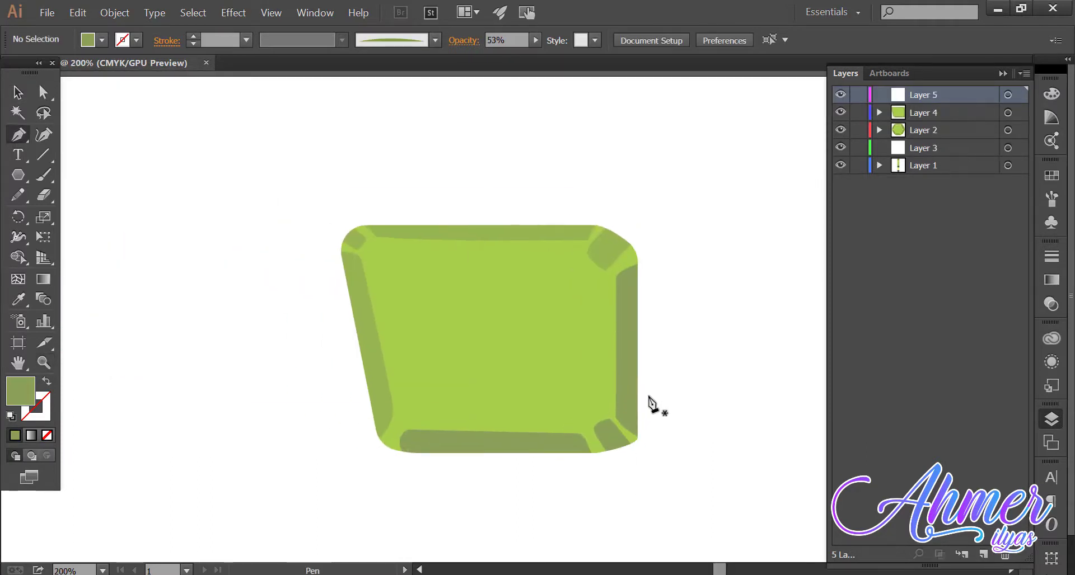
{"action": "left_click_drag", "start_coordinate": [447, 292], "coordinate": [381, 303]}
{"action": "left_click", "coordinate": [390, 363]}
{"action": "left_click_drag", "start_coordinate": [481, 338], "coordinate": [545, 361]}
{"action": "left_click", "coordinate": [579, 401]}
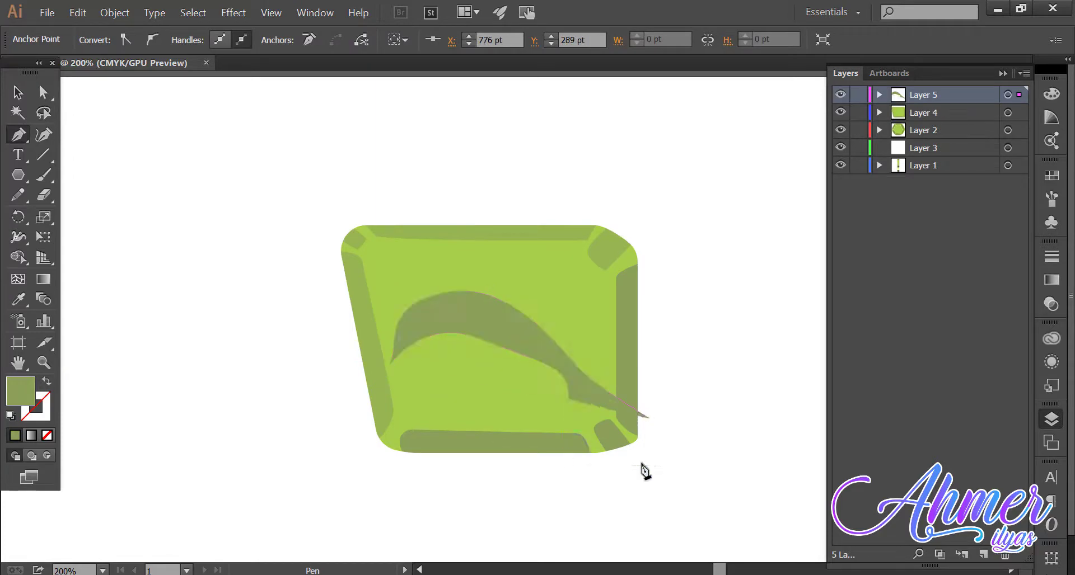
{"action": "left_click", "coordinate": [640, 464]}
{"action": "left_click", "coordinate": [651, 419]}
Fill the arching shade with the bright green of the third palette swatch
{"action": "left_click_drag", "start_coordinate": [493, 394], "coordinate": [819, 424]}
{"action": "key", "text": "z"}
{"action": "left_click", "coordinate": [440, 350], "text": "alt"}
{"action": "key", "text": "i"}
{"action": "left_click", "coordinate": [268, 406]}
{"action": "left_click", "coordinate": [272, 401]}
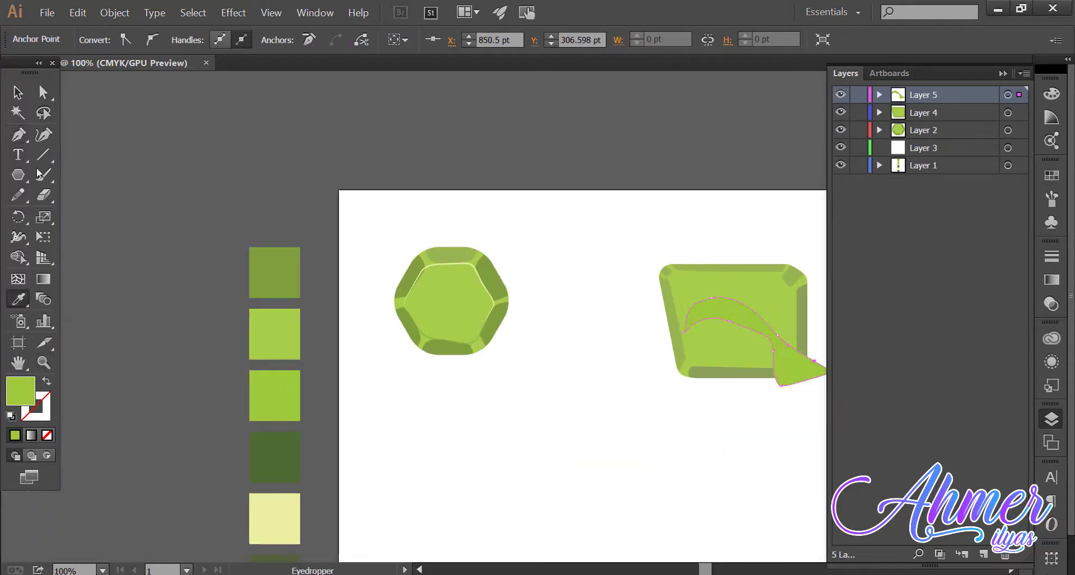
Split the shade at the gem's outline with the Shape Builder tool and delete the piece outside the lower-right corner
{"action": "key", "text": "v"}
{"action": "left_click_drag", "start_coordinate": [649, 231], "coordinate": [521, 268]}
{"action": "left_click_drag", "start_coordinate": [521, 268], "coordinate": [772, 548]}
{"action": "left_click", "coordinate": [18, 257]}
{"action": "left_click_drag", "start_coordinate": [654, 509], "coordinate": [689, 420]}
{"action": "key", "text": "v"}
{"action": "left_click", "coordinate": [684, 408]}
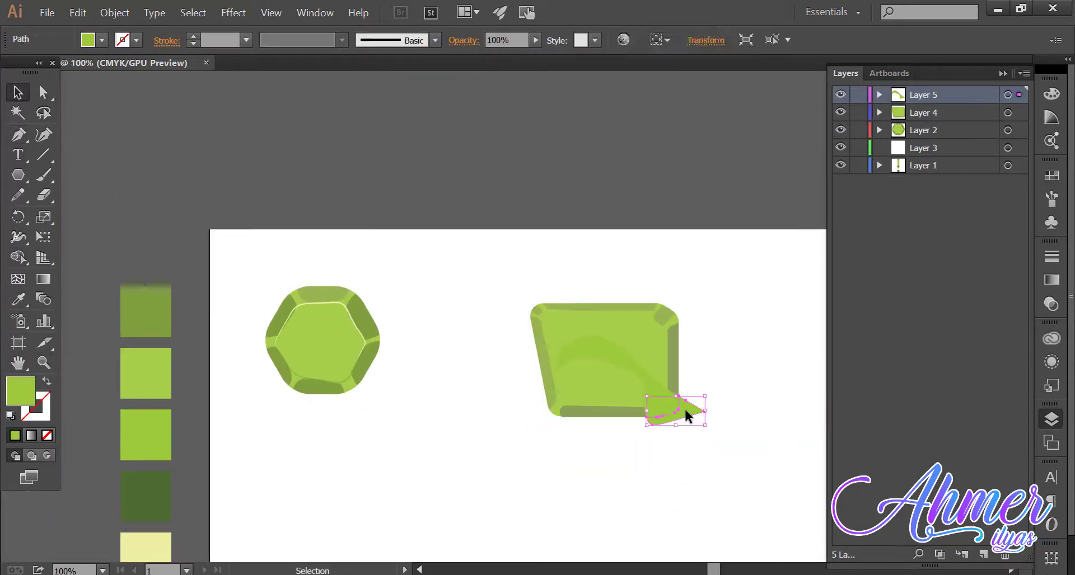
{"action": "key", "text": "Delete"}
Move Layer 5 with the arching shade into Layer 4, directly beneath the lower-right corner strip
{"action": "key", "text": "z"}
{"action": "left_click", "coordinate": [709, 376]}
{"action": "left_click", "coordinate": [463, 264]}
{"action": "key", "text": "v"}
{"action": "left_click_drag", "start_coordinate": [929, 94], "coordinate": [939, 204]}
{"action": "key", "text": "ctrl+z"}
{"action": "left_click", "coordinate": [878, 112]}
{"action": "key", "text": "z"}
{"action": "left_click", "coordinate": [521, 300], "text": "alt"}
{"action": "left_click", "coordinate": [521, 300], "text": "alt"}
{"action": "left_click_drag", "start_coordinate": [521, 300], "coordinate": [493, 308]}
Choose the thin pale yellow highlight brush for the Paintbrush tool
{"action": "left_click", "coordinate": [394, 281]}
{"action": "left_click", "coordinate": [578, 342]}
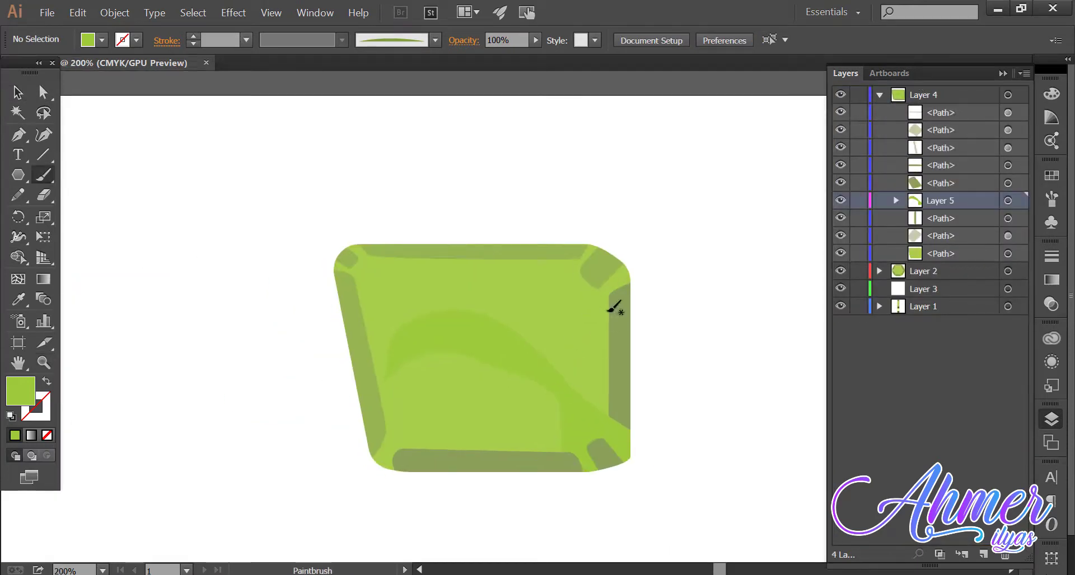
{"action": "left_click", "coordinate": [435, 39]}
{"action": "double_click", "coordinate": [395, 88]}
{"action": "key", "text": "Return"}
{"action": "left_click_drag", "start_coordinate": [609, 304], "coordinate": [652, 331]}
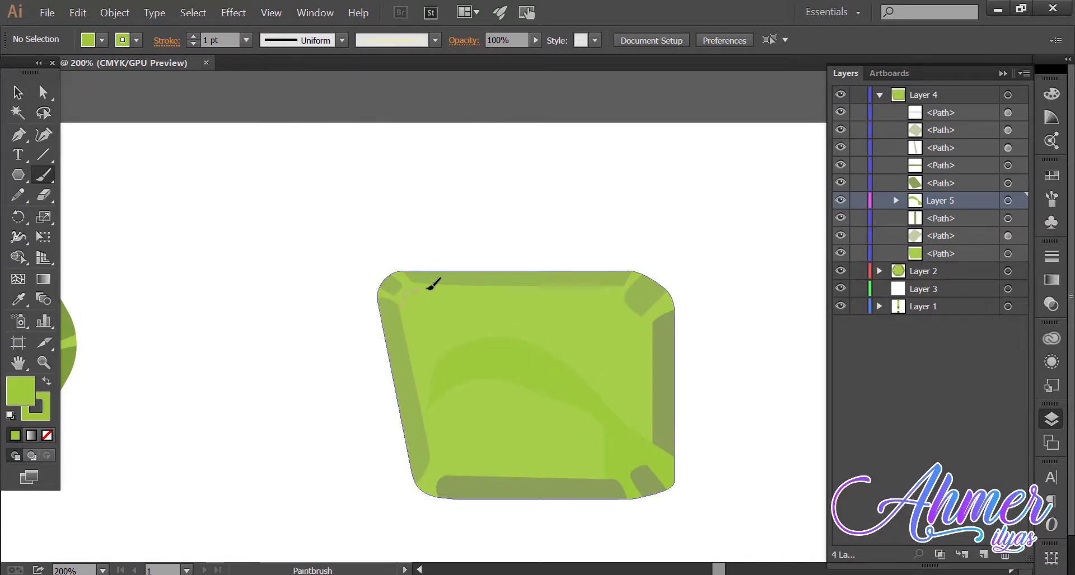
{"action": "left_click_drag", "start_coordinate": [625, 308], "coordinate": [639, 313]}
{"action": "left_click", "coordinate": [572, 332], "text": "ctrl+alt"}
{"action": "left_click", "coordinate": [572, 332], "text": "ctrl+alt"}
{"action": "key", "text": "ctrl+z"}
{"action": "left_click", "coordinate": [501, 314], "text": "ctrl"}
{"action": "left_click", "coordinate": [501, 313], "text": "ctrl"}
{"action": "left_click", "coordinate": [501, 313], "text": "ctrl"}
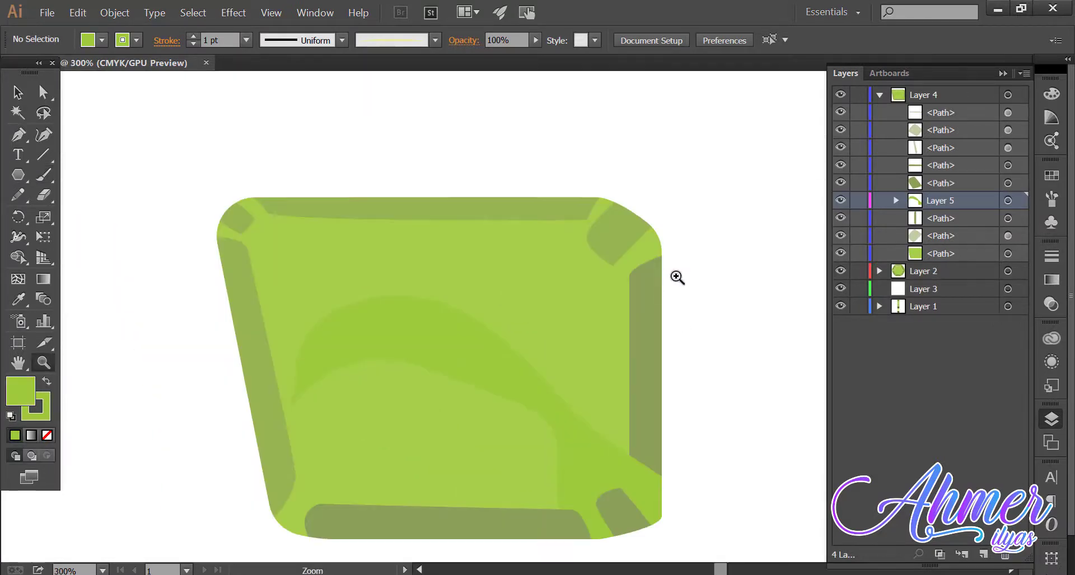
{"action": "left_click_drag", "start_coordinate": [617, 265], "coordinate": [661, 252]}
{"action": "left_click_drag", "start_coordinate": [304, 253], "coordinate": [306, 263]}
{"action": "left_click", "coordinate": [510, 284], "text": "ctrl+alt"}
{"action": "left_click", "coordinate": [510, 284], "text": "ctrl+alt"}
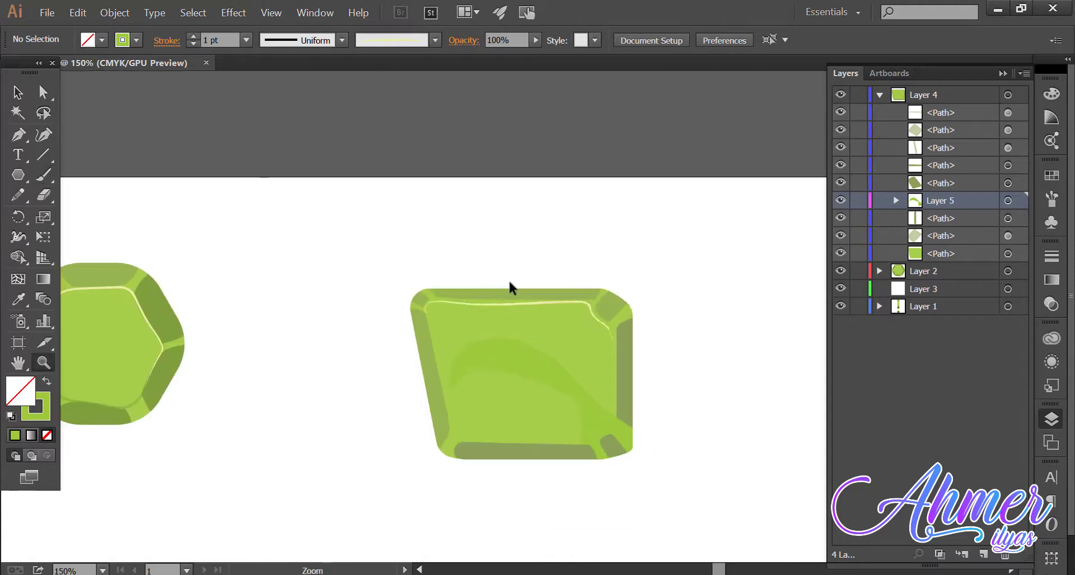
{"action": "key", "text": "ctrl+z"}
Paint a thin pale yellow highlight along the top edge of the gem's face, curving down around the upper-right corner facet
{"action": "left_click", "coordinate": [500, 296], "text": "ctrl"}
{"action": "left_click", "coordinate": [551, 334], "text": "ctrl"}
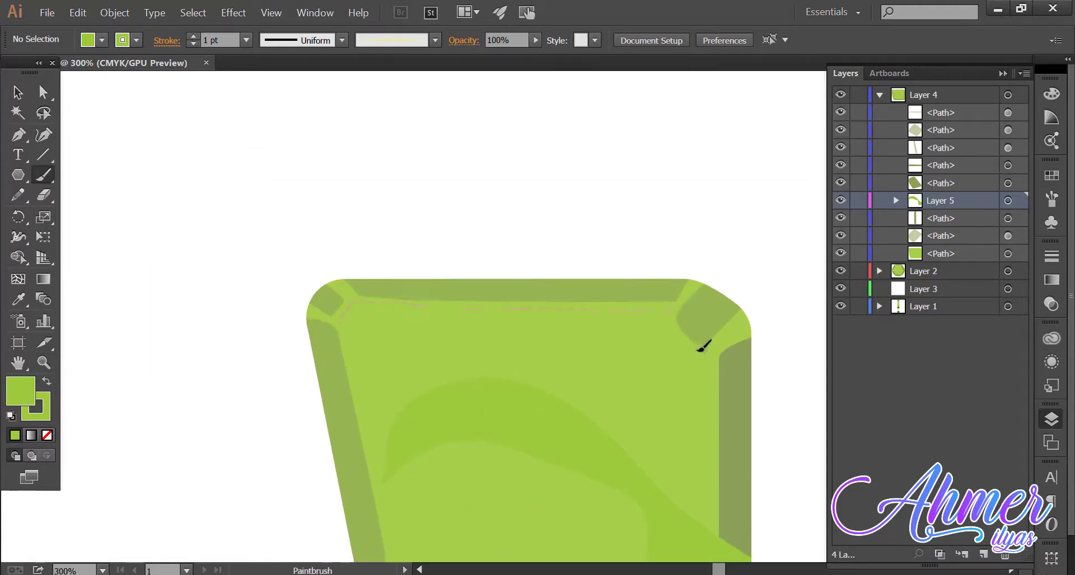
{"action": "left_click_drag", "start_coordinate": [698, 351], "coordinate": [710, 388]}
{"action": "left_click", "coordinate": [598, 355], "text": "ctrl+alt"}
{"action": "left_click", "coordinate": [599, 355], "text": "ctrl+alt"}
{"action": "left_click", "coordinate": [599, 354], "text": "ctrl+alt"}
{"action": "left_click", "coordinate": [464, 312], "text": "ctrl"}
{"action": "left_click", "coordinate": [502, 310], "text": "ctrl"}
{"action": "left_click_drag", "start_coordinate": [501, 309], "coordinate": [652, 322]}
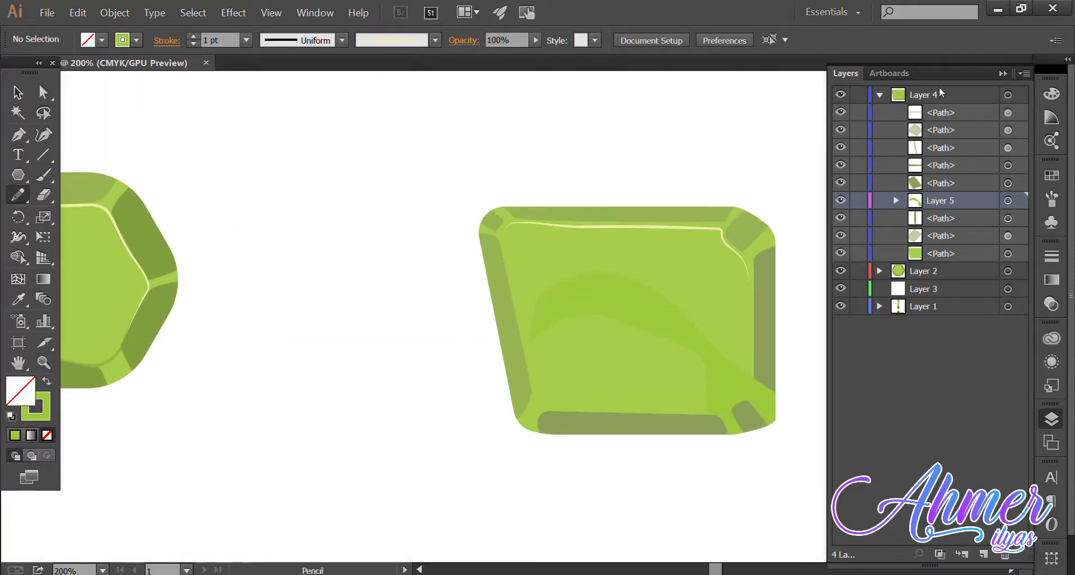
Create a new layer above Layer 4 and draw a small irregular filled mark with the Pencil near the gem's lower-right corner
{"action": "left_click", "coordinate": [939, 90]}
{"action": "key", "text": "ctrl+l"}
{"action": "left_click_drag", "start_coordinate": [737, 359], "coordinate": [719, 397]}
{"action": "left_click_drag", "start_coordinate": [705, 437], "coordinate": [701, 429]}
{"action": "left_click_drag", "start_coordinate": [432, 439], "coordinate": [692, 412]}
{"action": "left_click", "coordinate": [47, 381]}
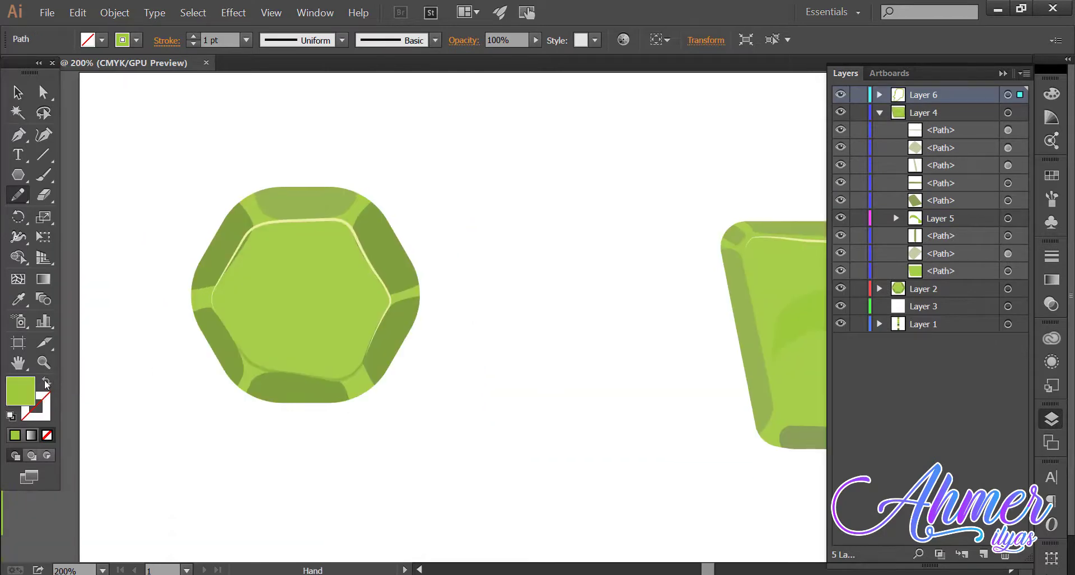
Fill the small lower-right mark with the olive green of the palette's first swatch
{"action": "left_click_drag", "start_coordinate": [168, 239], "coordinate": [403, 201]}
{"action": "left_click", "coordinate": [487, 406], "text": "ctrl"}
{"action": "left_click", "coordinate": [488, 405], "text": "ctrl+alt"}
{"action": "left_click", "coordinate": [801, 312]}
{"action": "key", "text": "i"}
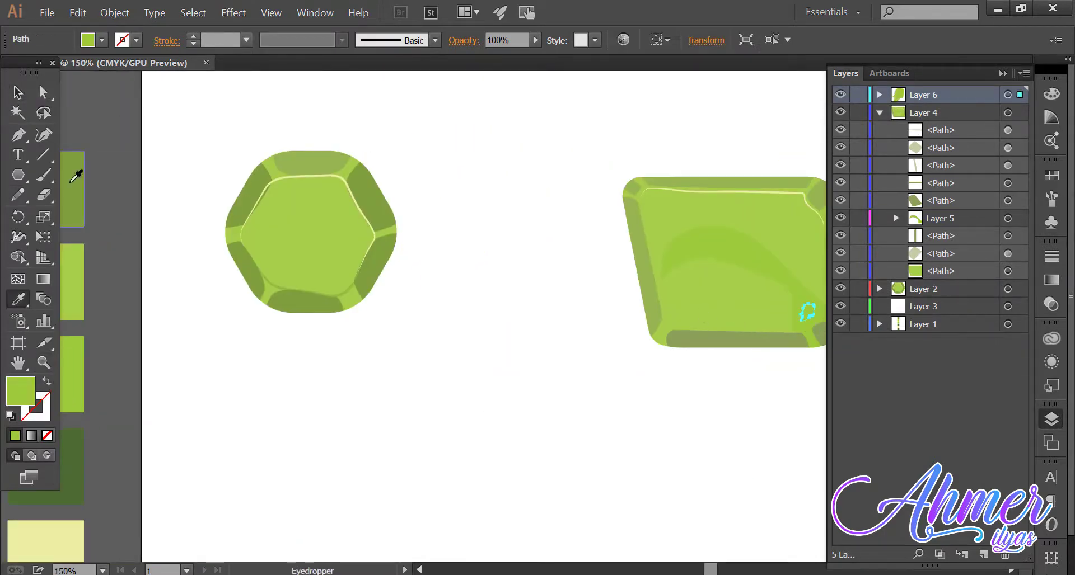
{"action": "left_click", "coordinate": [72, 464]}
{"action": "left_click_drag", "start_coordinate": [80, 534], "coordinate": [149, 346]}
{"action": "left_click", "coordinate": [102, 336]}
Draw a tiny narrow mark beside the lower-right one and fill it with the same olive green
{"action": "left_click_drag", "start_coordinate": [635, 387], "coordinate": [196, 330]}
{"action": "key", "text": "v"}
{"action": "left_click", "coordinate": [197, 331]}
{"action": "key", "text": "z"}
{"action": "left_click", "coordinate": [406, 391]}
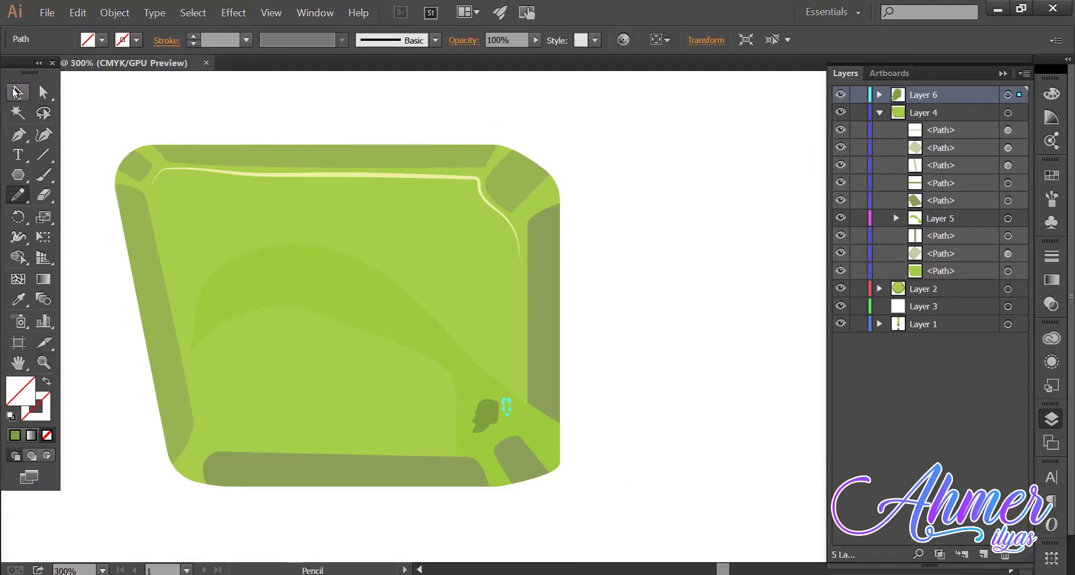
{"action": "key", "text": "i"}
{"action": "left_click", "coordinate": [485, 415]}
{"action": "left_click", "coordinate": [18, 92]}
{"action": "left_click", "coordinate": [546, 336]}
{"action": "left_click", "coordinate": [605, 335]}
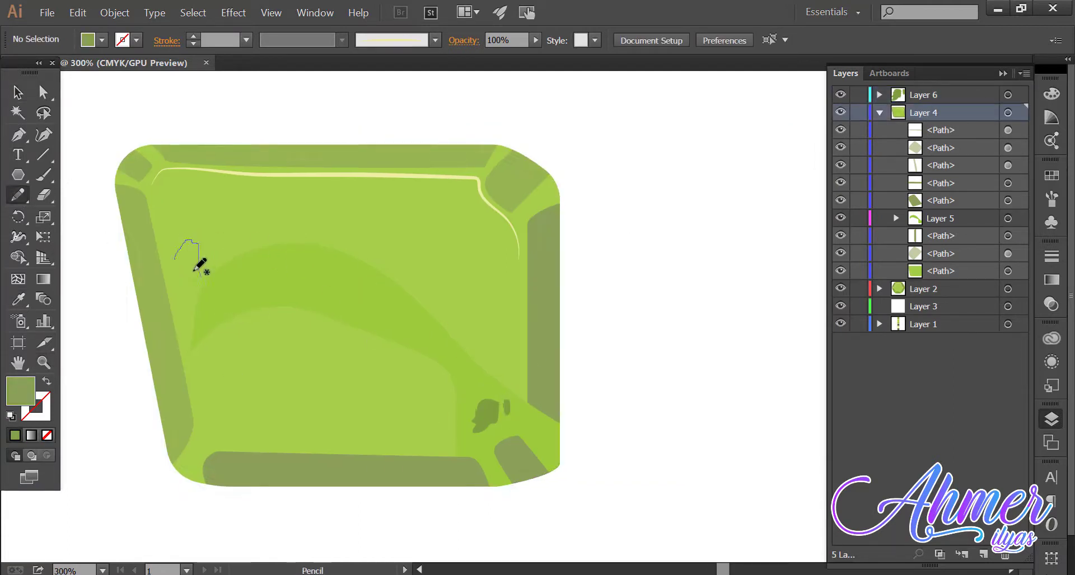
Draw two small irregular marks on the face near the left facet and fill them with the lower-right mark's olive green
{"action": "left_click_drag", "start_coordinate": [195, 270], "coordinate": [197, 267]}
{"action": "left_click_drag", "start_coordinate": [187, 190], "coordinate": [178, 208]}
{"action": "left_click", "coordinate": [484, 416]}
{"action": "key", "text": "v"}
{"action": "left_click", "coordinate": [191, 256]}
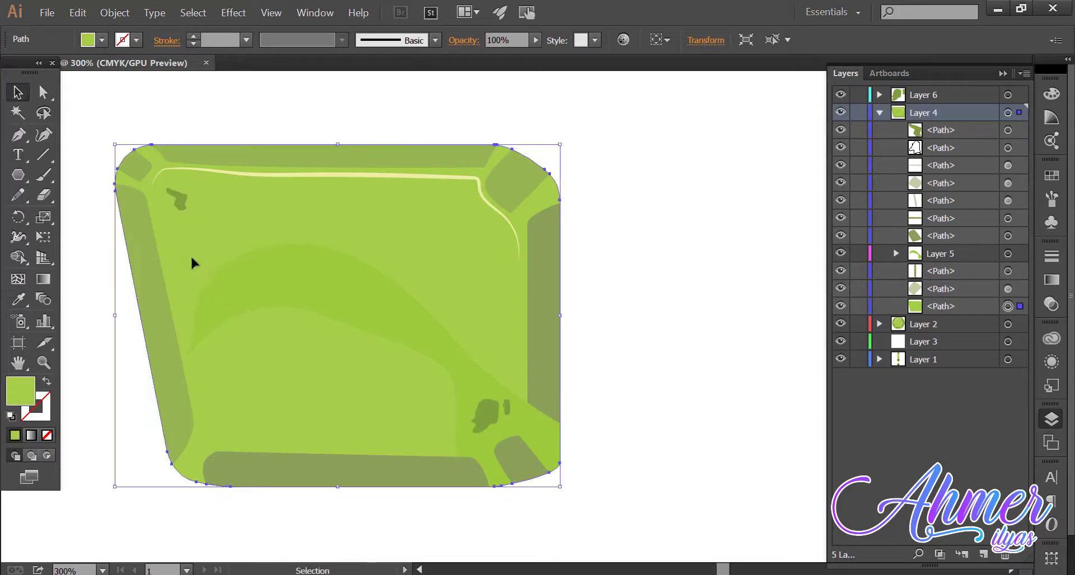
{"action": "left_click", "coordinate": [197, 257]}
{"action": "key", "text": "i"}
{"action": "left_click", "coordinate": [483, 404]}
{"action": "key", "text": "v"}
{"action": "left_click", "coordinate": [705, 304]}
{"action": "key", "text": "z"}
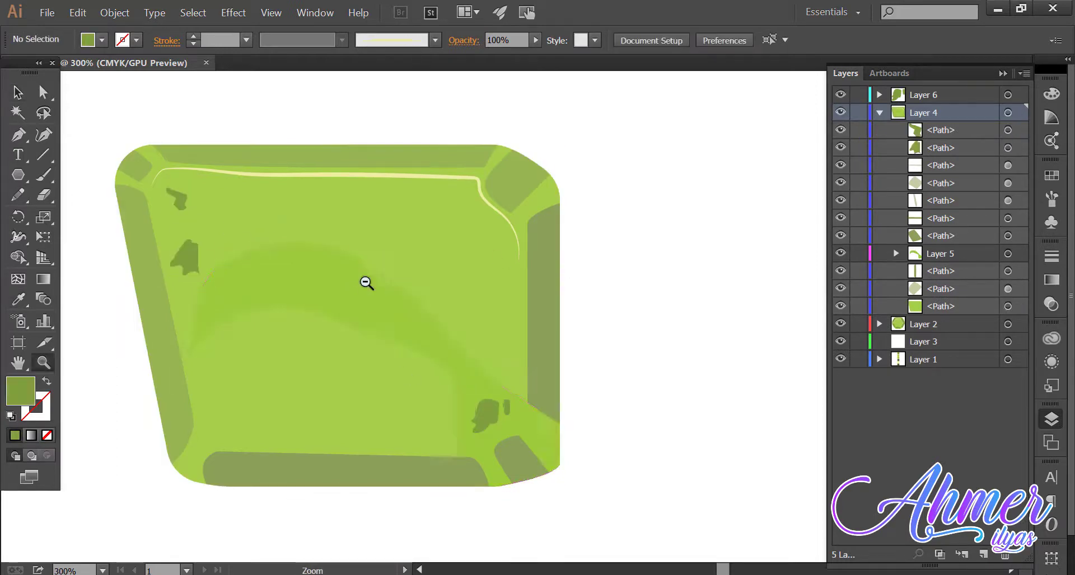
Paint a thin Paintbrush stroke down the right facet of the four-sided gem as a highlight
{"action": "left_click", "coordinate": [365, 283], "text": "alt"}
{"action": "left_click", "coordinate": [400, 283], "text": "alt"}
{"action": "left_click", "coordinate": [420, 282], "text": "alt"}
{"action": "left_click", "coordinate": [632, 358], "text": "alt"}
{"action": "left_click", "coordinate": [573, 346]}
{"action": "left_click", "coordinate": [529, 302]}
{"action": "left_click", "coordinate": [529, 302]}
{"action": "left_click_drag", "start_coordinate": [571, 374], "coordinate": [692, 427]}
{"action": "left_click", "coordinate": [563, 330]}
{"action": "key", "text": "v"}
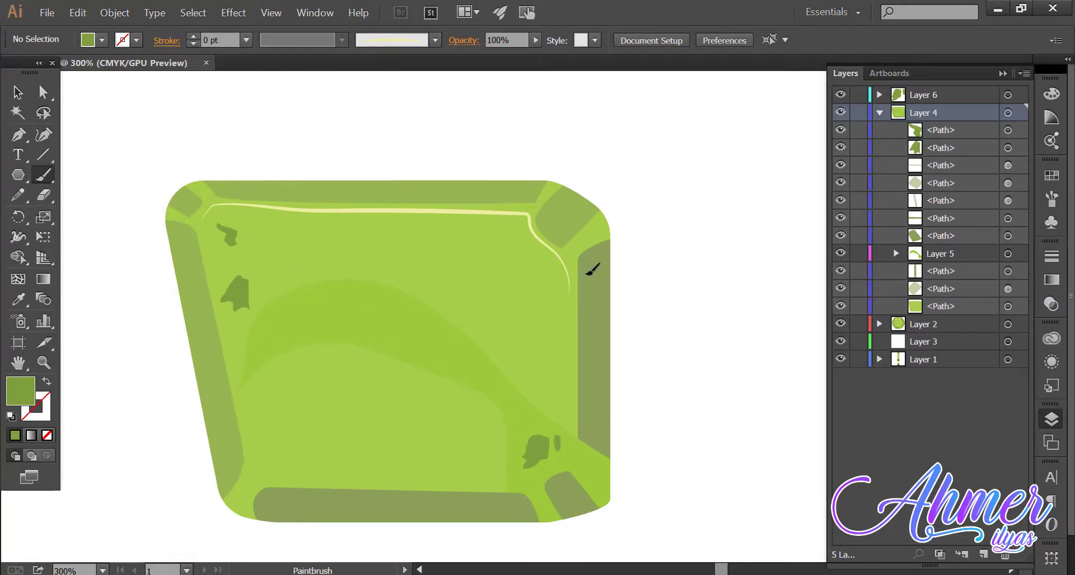
{"action": "left_click_drag", "start_coordinate": [586, 279], "coordinate": [596, 413]}
Set the weight of the right facet's painted stroke to 0.25 pt
{"action": "key", "text": "v"}
{"action": "left_click", "coordinate": [593, 322]}
{"action": "left_click", "coordinate": [193, 44]}
{"action": "left_click", "coordinate": [193, 36]}
{"action": "left_click", "coordinate": [246, 40]}
{"action": "left_click", "coordinate": [258, 77]}
{"action": "left_click", "coordinate": [246, 39]}
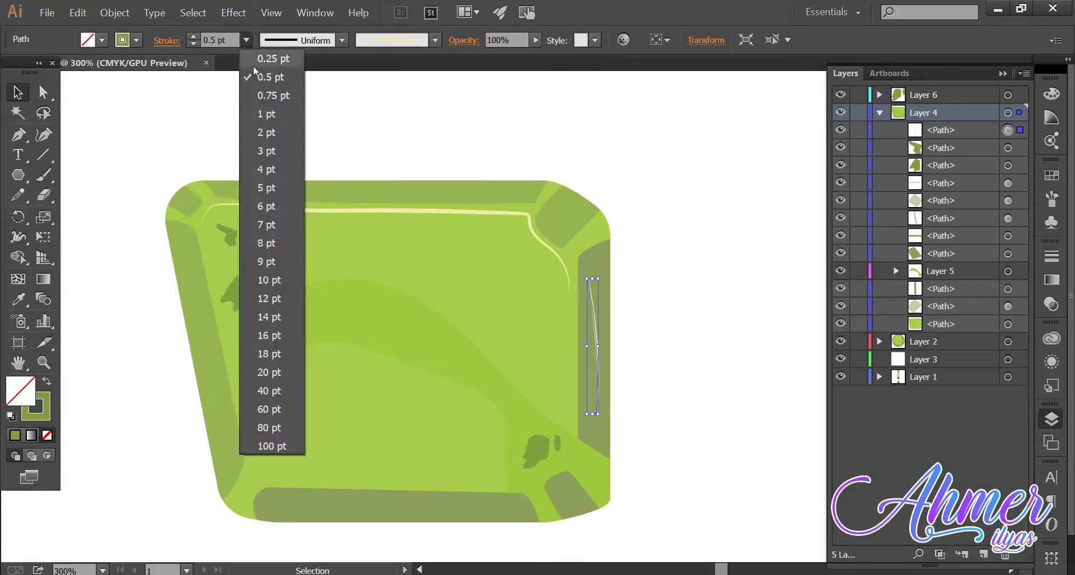
{"action": "left_click", "coordinate": [273, 59]}
{"action": "left_click", "coordinate": [632, 394]}
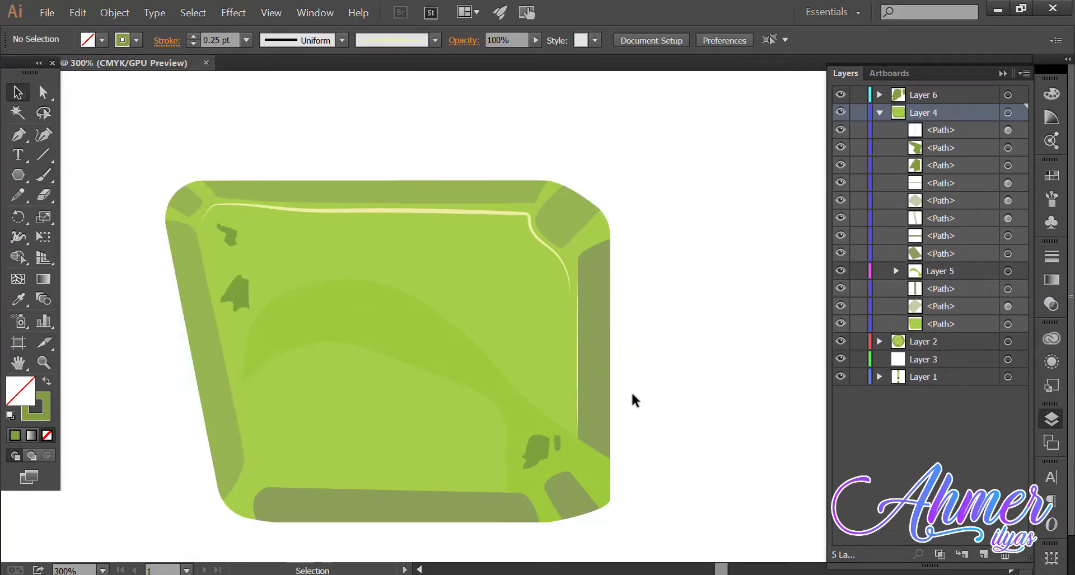
Paint a thin highlight stroke along the inner edge of the four-sided gem's left facet
{"action": "key", "text": "z"}
{"action": "left_click_drag", "start_coordinate": [631, 391], "coordinate": [449, 321]}
{"action": "left_click_drag", "start_coordinate": [247, 358], "coordinate": [491, 384]}
{"action": "left_click", "coordinate": [298, 383]}
{"action": "key", "text": "b"}
{"action": "left_click_drag", "start_coordinate": [289, 309], "coordinate": [257, 170]}
{"action": "left_click_drag", "start_coordinate": [310, 185], "coordinate": [314, 252]}
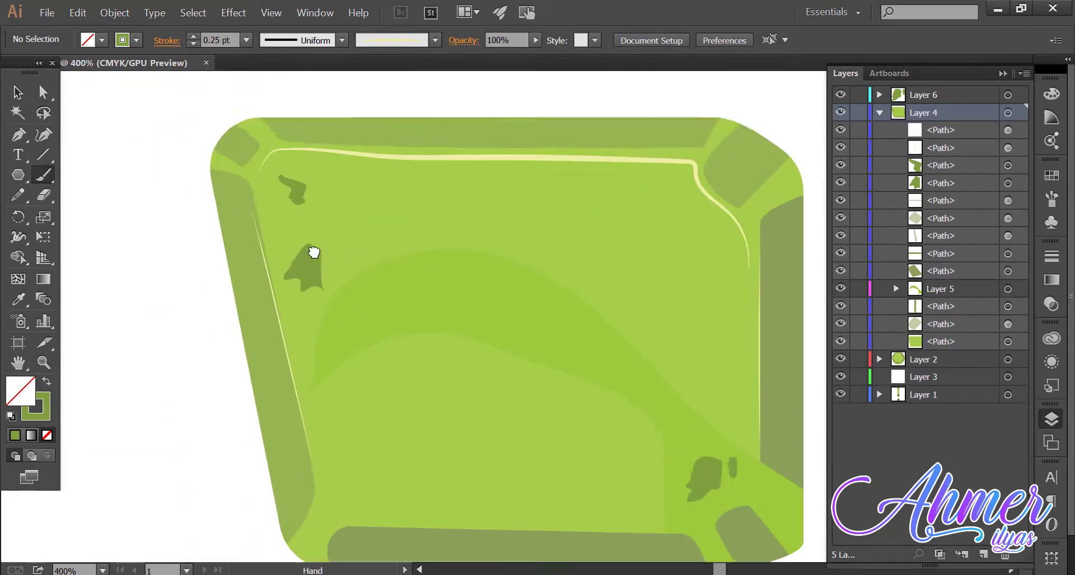
Add another thin highlight stroke along the lower part of the left facet's inner edge
{"action": "mouse_move", "coordinate": [602, 323]}
{"action": "left_mouse_down"}
{"action": "mouse_move", "coordinate": [506, 360]}
{"action": "mouse_move", "coordinate": [580, 292]}
{"action": "left_mouse_up"}
{"action": "key", "text": "z"}
{"action": "left_click_drag", "start_coordinate": [487, 425], "coordinate": [461, 425]}
{"action": "mouse_move", "coordinate": [462, 425]}
{"action": "left_mouse_down"}
{"action": "mouse_move", "coordinate": [564, 338]}
{"action": "mouse_move", "coordinate": [395, 341]}
{"action": "left_mouse_up"}
{"action": "left_click_drag", "start_coordinate": [395, 340], "coordinate": [419, 340]}
{"action": "left_click_drag", "start_coordinate": [420, 340], "coordinate": [524, 334]}
{"action": "key", "text": "b"}
{"action": "mouse_move", "coordinate": [376, 421]}
{"action": "left_mouse_down"}
{"action": "mouse_move", "coordinate": [348, 288]}
{"action": "mouse_move", "coordinate": [373, 425]}
{"action": "mouse_move", "coordinate": [366, 363]}
{"action": "left_mouse_up"}
{"action": "key", "text": "ctrl+z"}
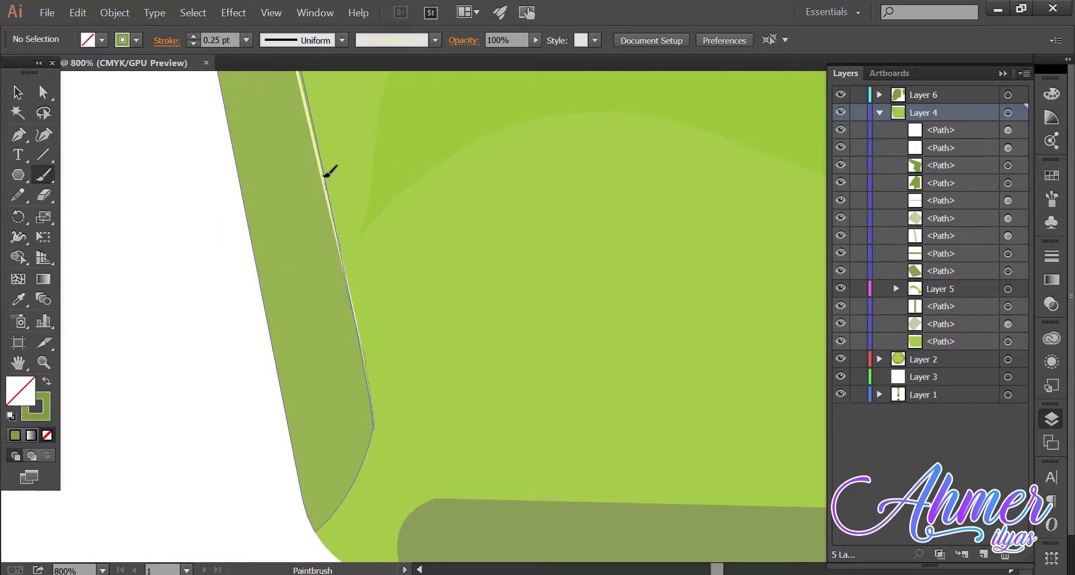
{"action": "left_click_drag", "start_coordinate": [327, 175], "coordinate": [324, 166]}
Draw an irregular Pencil mark on the upper-left part of the hexagonal gem's face and fill it with olive green
{"action": "key", "text": "z"}
{"action": "mouse_move", "coordinate": [594, 255]}
{"action": "left_mouse_down"}
{"action": "mouse_move", "coordinate": [476, 254]}
{"action": "mouse_move", "coordinate": [582, 342]}
{"action": "mouse_move", "coordinate": [477, 340]}
{"action": "mouse_move", "coordinate": [485, 307]}
{"action": "mouse_move", "coordinate": [662, 348]}
{"action": "left_mouse_up"}
{"action": "left_click", "coordinate": [330, 375]}
{"action": "key", "text": "n"}
{"action": "left_click_drag", "start_coordinate": [236, 333], "coordinate": [240, 326]}
{"action": "key", "text": "i"}
{"action": "left_click", "coordinate": [615, 356]}
{"action": "key", "text": "ctrl+shift+a"}
Draw two small marks near the hexagonal face's lower-right edge and fill them with the upper-left mark's olive green
{"action": "key", "text": "z"}
{"action": "double_click", "coordinate": [280, 370]}
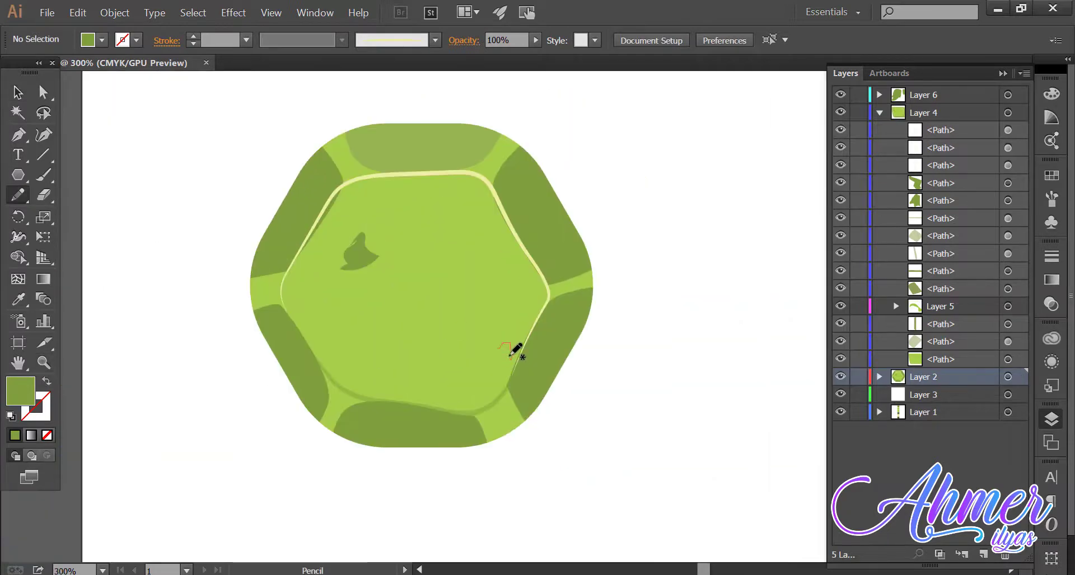
{"action": "left_click_drag", "start_coordinate": [496, 370], "coordinate": [495, 370]}
{"action": "key", "text": "i"}
{"action": "left_click", "coordinate": [364, 255]}
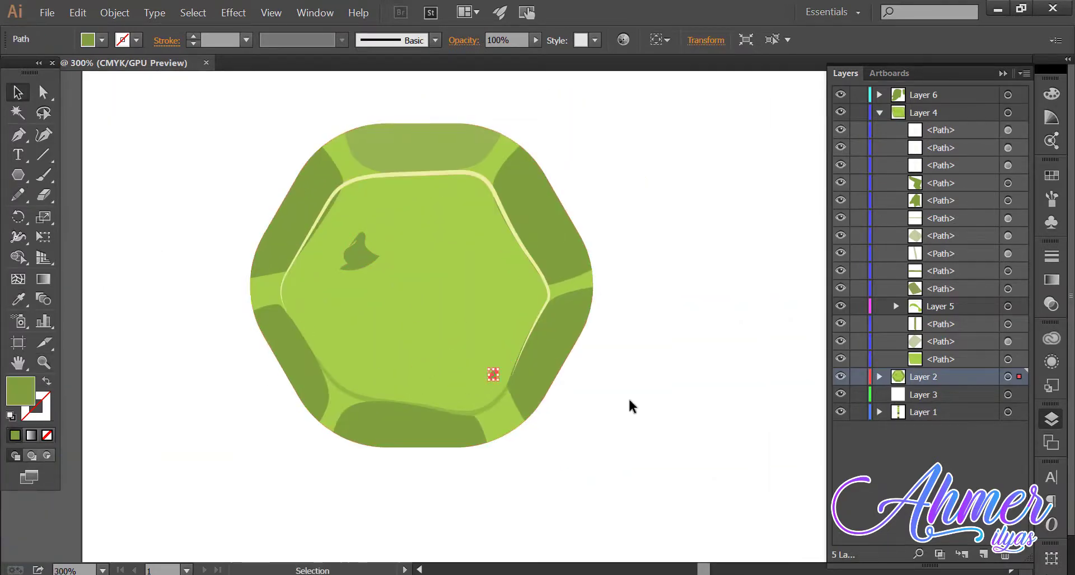
{"action": "left_click", "coordinate": [628, 397], "text": "ctrl"}
{"action": "left_click", "coordinate": [504, 351], "text": "ctrl"}
{"action": "left_click", "coordinate": [373, 257]}
{"action": "key", "text": "ctrl+shift+a"}
Draw a small mark near the middle of the hexagonal face and give it the top facet's olive at 53% opacity
{"action": "key", "text": "z"}
{"action": "left_click", "coordinate": [511, 345], "text": "alt"}
{"action": "left_click", "coordinate": [511, 345], "text": "alt"}
{"action": "left_click", "coordinate": [511, 345], "text": "alt"}
{"action": "double_click", "coordinate": [493, 296]}
{"action": "left_click", "coordinate": [478, 321]}
{"action": "left_click_drag", "start_coordinate": [478, 321], "coordinate": [175, 346]}
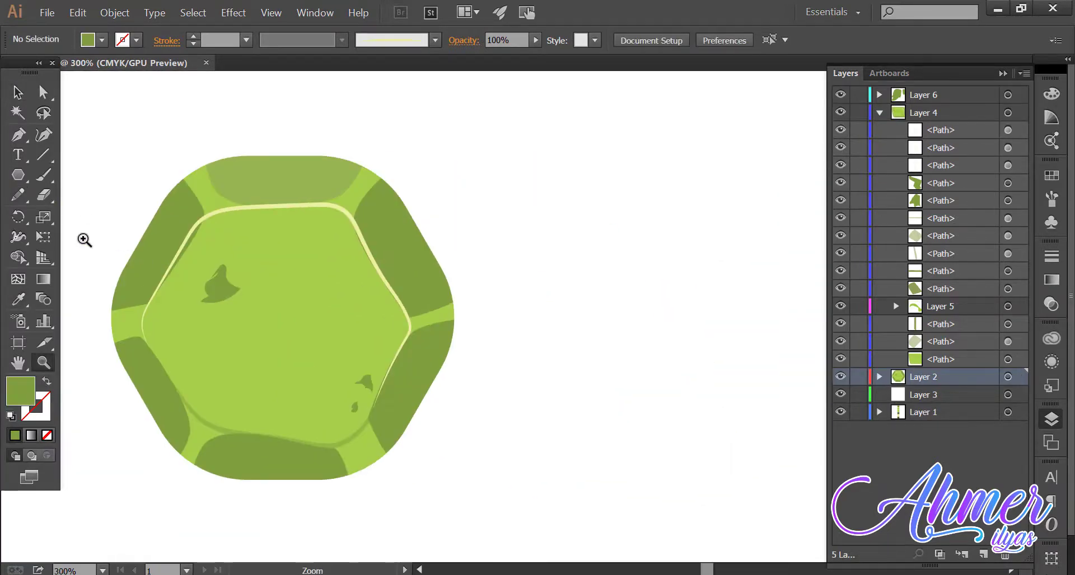
{"action": "left_click_drag", "start_coordinate": [322, 278], "coordinate": [301, 294]}
{"action": "key", "text": "i"}
{"action": "left_click", "coordinate": [263, 180]}
{"action": "key", "text": "ctrl+shift+a"}
Select the whole four-sided gem and move it closer to the hexagonal gem
{"action": "key", "text": "z"}
{"action": "left_click", "coordinate": [349, 308], "text": "alt"}
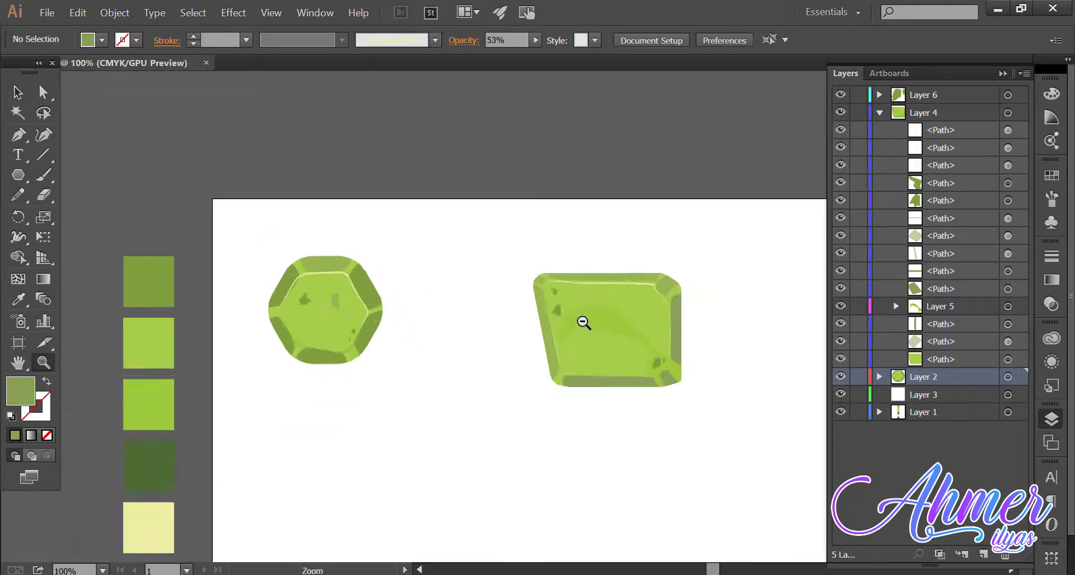
{"action": "left_click", "coordinate": [545, 291], "text": "alt"}
{"action": "left_click", "coordinate": [419, 323]}
{"action": "double_click", "coordinate": [420, 323]}
{"action": "left_click_drag", "start_coordinate": [419, 323], "coordinate": [202, 324]}
{"action": "key", "text": "ctrl+minus"}
{"action": "key", "text": "ctrl+minus"}
{"action": "key", "text": "ctrl+minus"}
{"action": "left_click_drag", "start_coordinate": [432, 281], "coordinate": [237, 180]}
{"action": "key", "text": "v"}
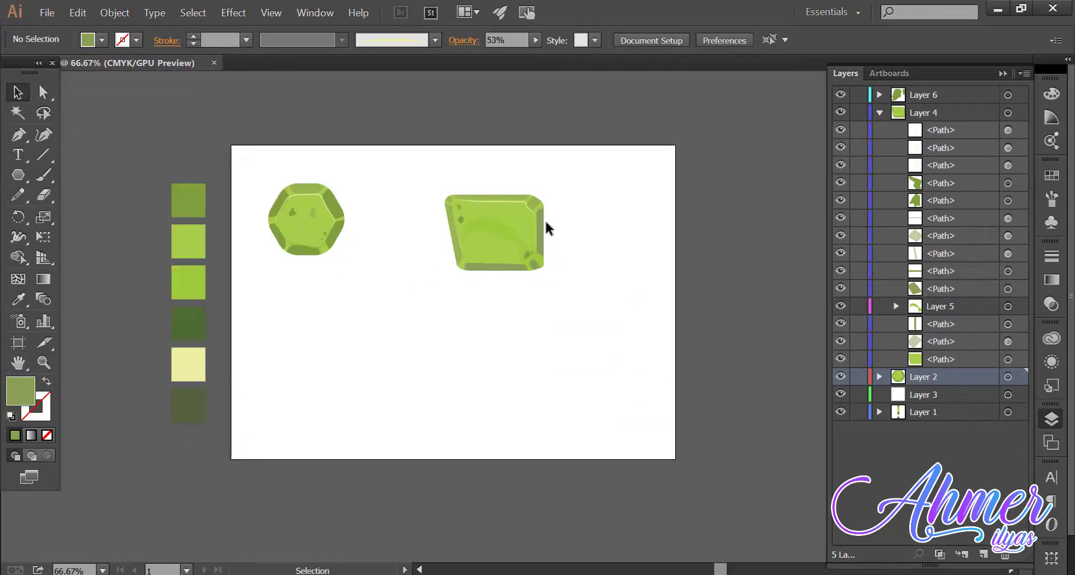
{"action": "left_click_drag", "start_coordinate": [560, 188], "coordinate": [448, 275]}
{"action": "left_click_drag", "start_coordinate": [500, 233], "coordinate": [433, 220]}
{"action": "left_click", "coordinate": [492, 330]}
{"action": "left_click_drag", "start_coordinate": [492, 332], "coordinate": [499, 338]}
{"action": "key", "text": "z"}
{"action": "left_click", "coordinate": [456, 295]}
{"action": "left_click_drag", "start_coordinate": [469, 298], "coordinate": [478, 328]}
{"action": "left_click", "coordinate": [477, 328], "text": "alt"}
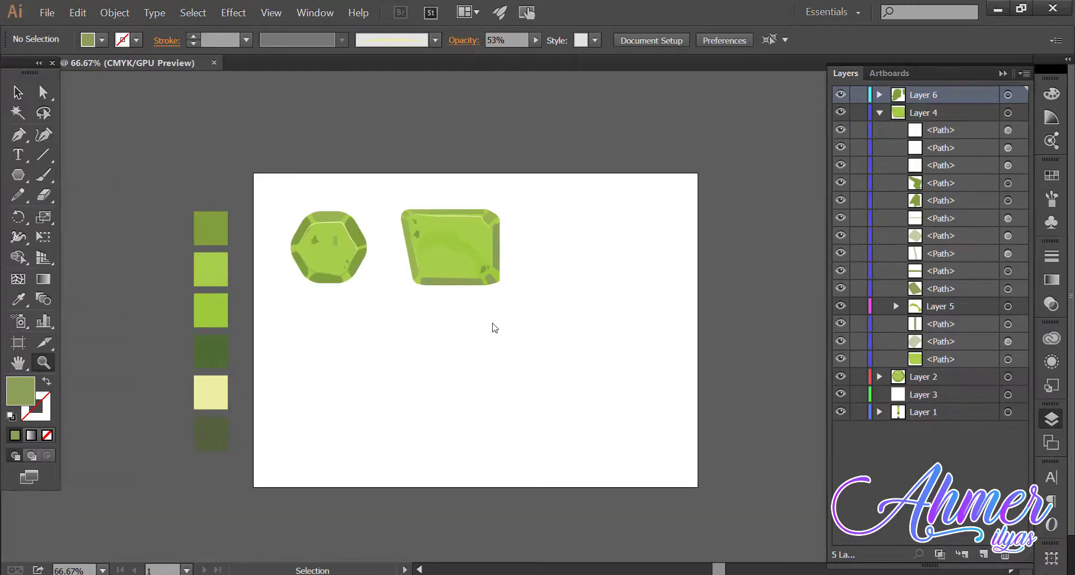
Save the document as an Illustrator file with the default options
{"action": "key", "text": "ctrl+s"}
{"action": "key", "text": "Return"}
{"action": "key", "text": "Return"}
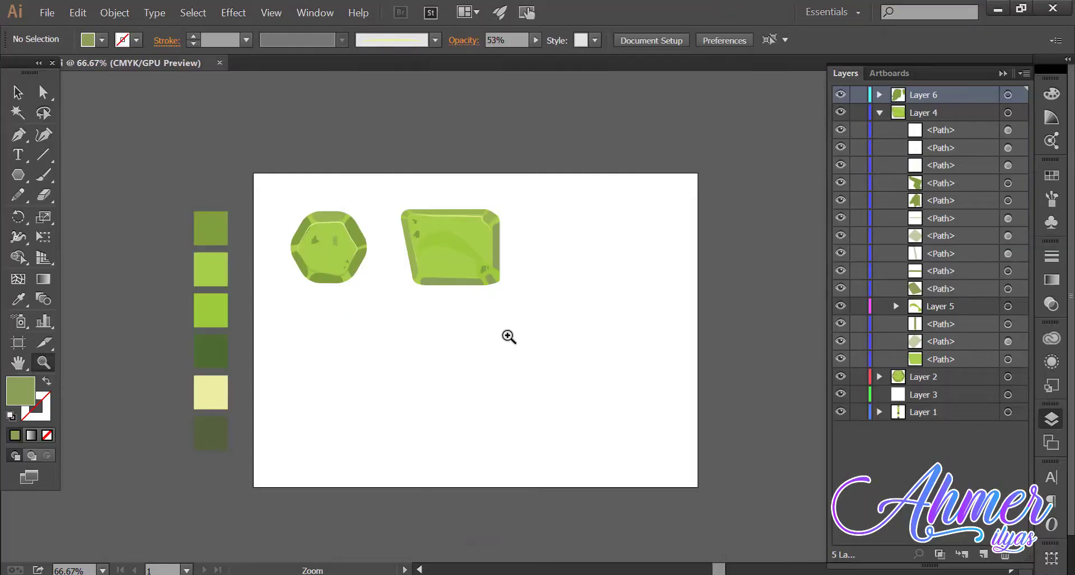
Draw a wide rounded rectangle below the two gems and fill it with the four-sided gem's light green face colour
{"action": "left_click_drag", "start_coordinate": [18, 175], "coordinate": [144, 197]}
{"action": "left_click_drag", "start_coordinate": [331, 377], "coordinate": [631, 448]}
{"action": "key", "text": "v"}
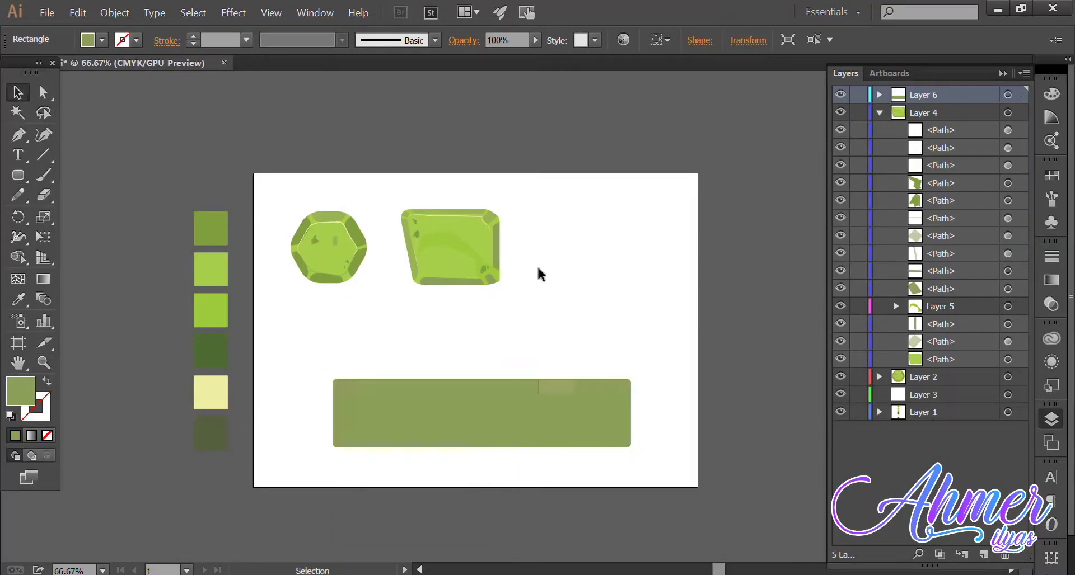
{"action": "key", "text": "i"}
{"action": "left_click", "coordinate": [459, 260]}
{"action": "key", "text": "ctrl+shift+a"}
{"action": "key", "text": "z"}
{"action": "left_click", "coordinate": [508, 387]}
{"action": "left_click_drag", "start_coordinate": [571, 335], "coordinate": [578, 387]}
Draw a beveled facet over the bar's right end with the Pen and fill it with the four-sided gem's right-facet olive
{"action": "key", "text": "p"}
{"action": "left_click", "coordinate": [699, 354]}
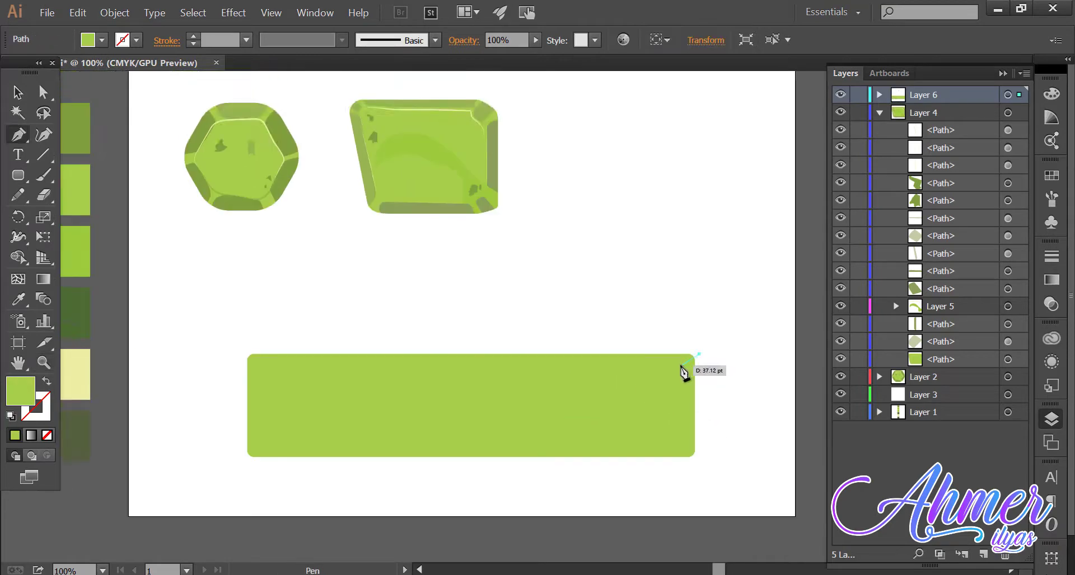
{"action": "left_click", "coordinate": [676, 445]}
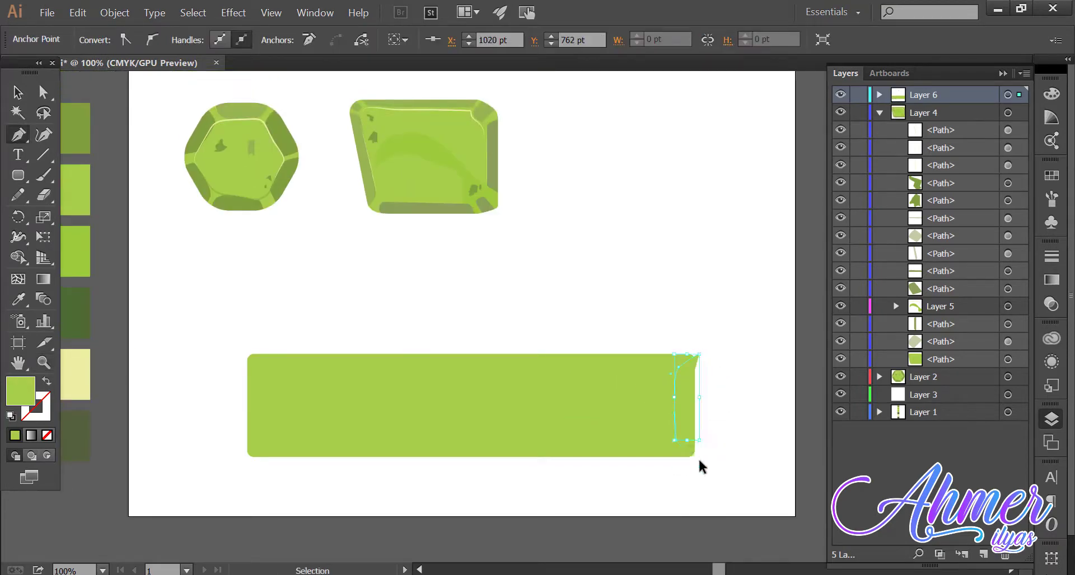
{"action": "key", "text": "i"}
{"action": "left_click", "coordinate": [492, 168]}
{"action": "key", "text": "v"}
{"action": "left_click", "coordinate": [161, 183]}
{"action": "key", "text": "p"}
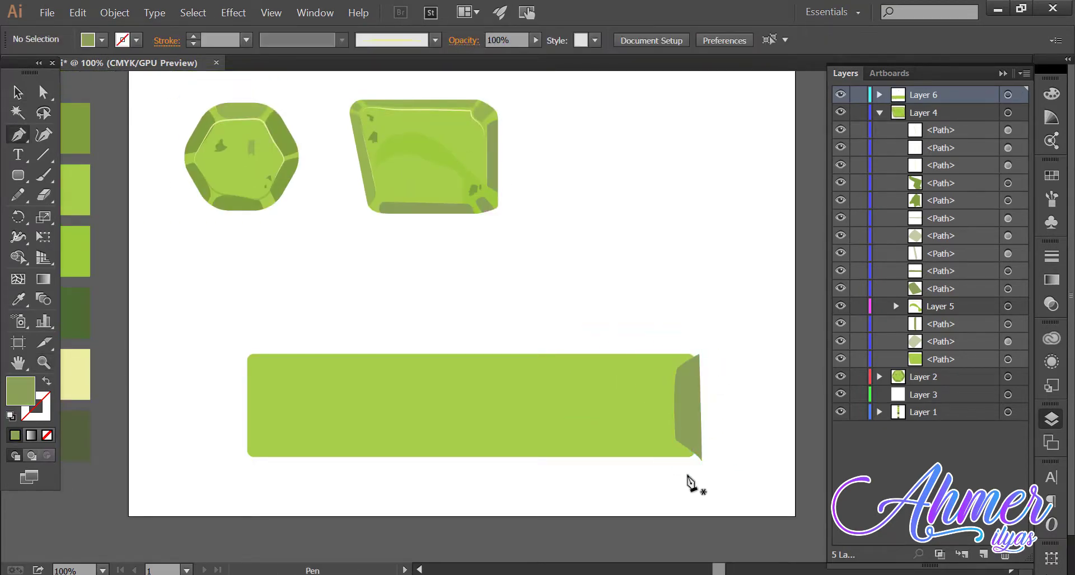
Draw a long olive beveled facet along the bar's bottom edge with the Pen, extending slightly past the outline
{"action": "left_click", "coordinate": [694, 468]}
{"action": "left_click_drag", "start_coordinate": [659, 447], "coordinate": [658, 448]}
{"action": "left_click", "coordinate": [263, 443]}
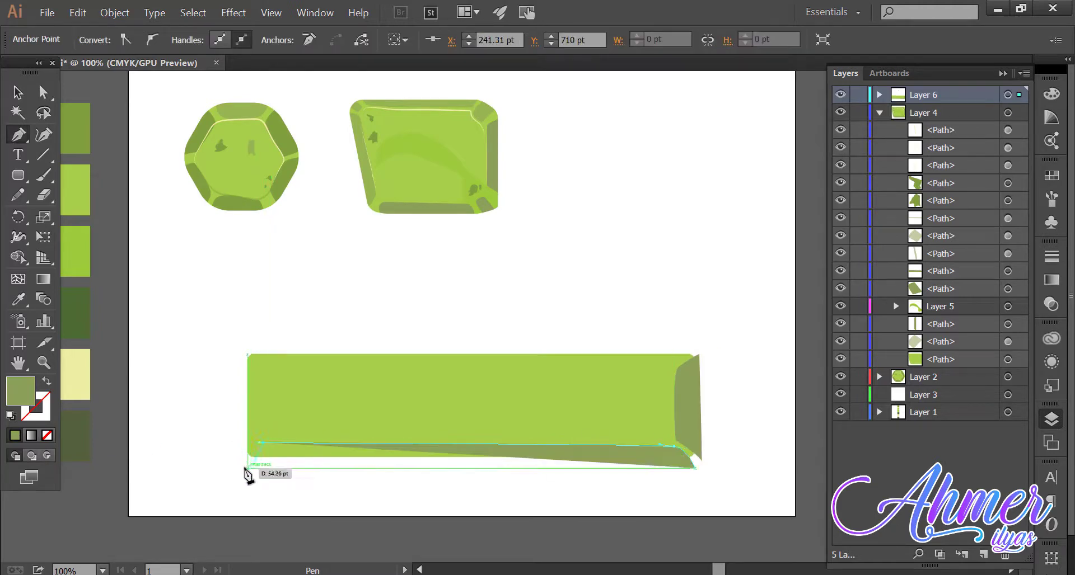
{"action": "left_click", "coordinate": [242, 468]}
{"action": "left_click", "coordinate": [695, 468]}
Draw a long olive facet along the bar's top edge with slanted ends that reach past its corners
{"action": "left_click", "coordinate": [699, 339]}
{"action": "left_click_drag", "start_coordinate": [671, 367], "coordinate": [665, 378]}
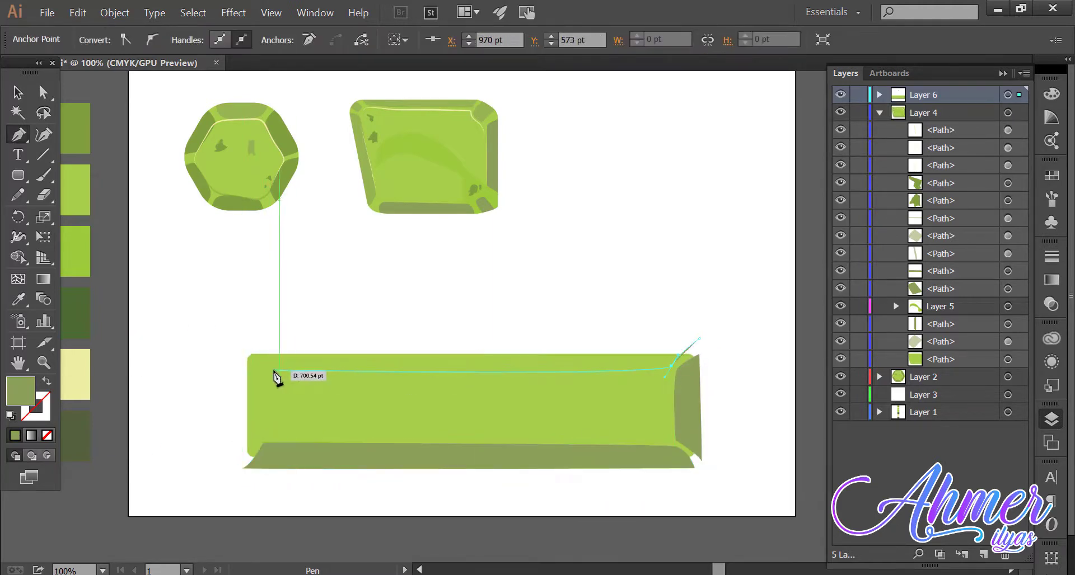
{"action": "left_click", "coordinate": [266, 371]}
{"action": "left_click_drag", "start_coordinate": [237, 341], "coordinate": [227, 341]}
{"action": "left_click", "coordinate": [699, 338]}
Close the bevel with an olive facet over the bar's left end
{"action": "left_click", "coordinate": [233, 461]}
{"action": "left_click", "coordinate": [262, 436]}
{"action": "left_click", "coordinate": [263, 375]}
{"action": "left_click", "coordinate": [232, 462]}
Select the bar with its four facets and split the overlapping shapes with the Shape Builder
{"action": "left_click", "coordinate": [18, 92]}
{"action": "left_click_drag", "start_coordinate": [205, 305], "coordinate": [681, 485]}
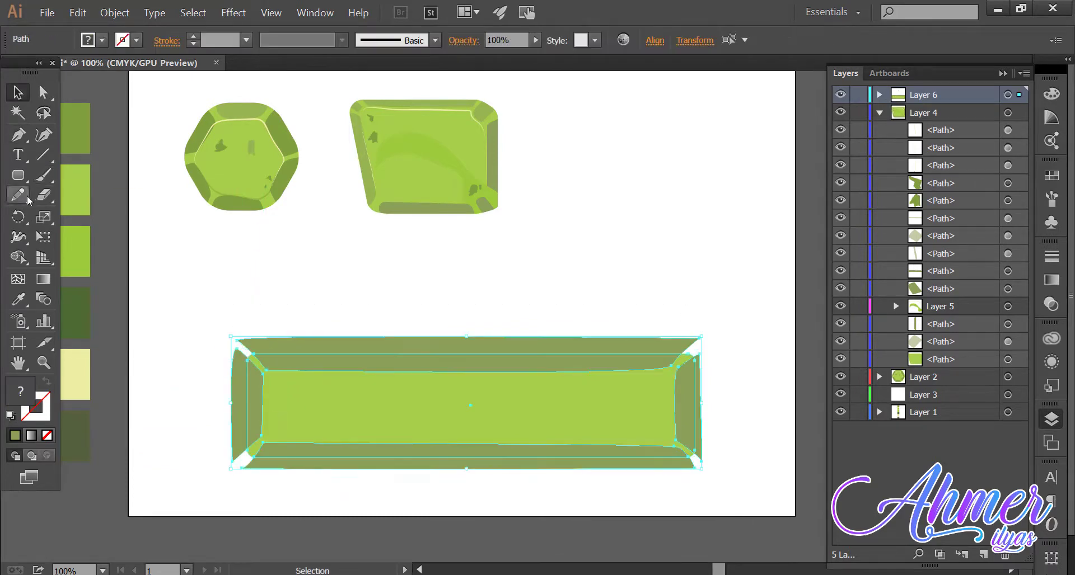
{"action": "left_click", "coordinate": [18, 257]}
{"action": "left_click_drag", "start_coordinate": [254, 304], "coordinate": [234, 371]}
{"action": "key", "text": "v"}
Delete the facet pieces that stick out beyond the bar's rounded outline
{"action": "left_click", "coordinate": [355, 224]}
{"action": "left_click", "coordinate": [504, 344]}
{"action": "key", "text": "Delete"}
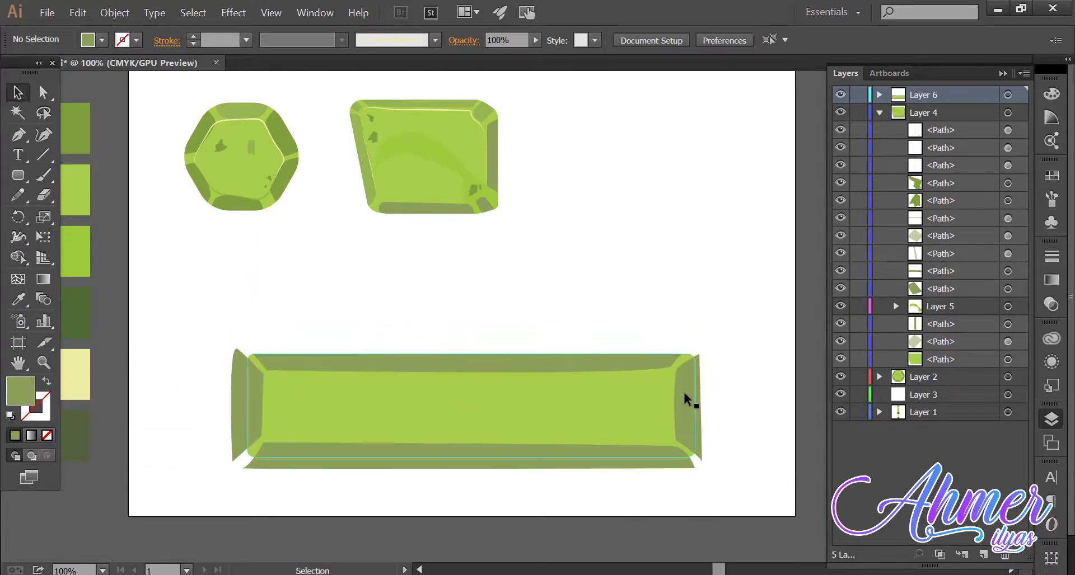
{"action": "left_click", "coordinate": [697, 405]}
{"action": "key", "text": "Delete"}
{"action": "left_click", "coordinate": [659, 465]}
{"action": "key", "text": "Delete"}
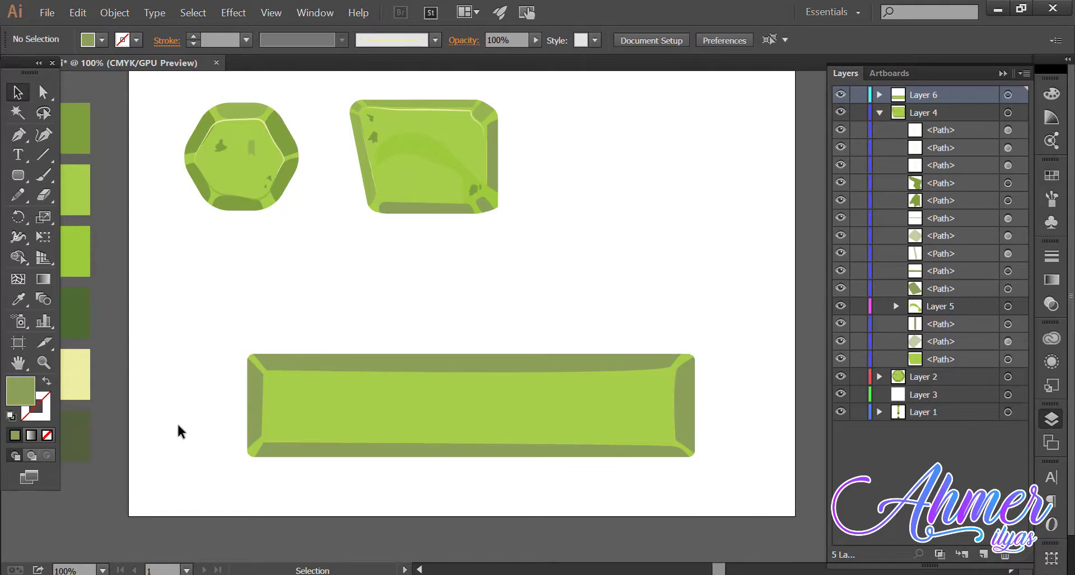
Toggle the visibility of a path in Layer 6 to identify it, and collapse Layers 4 and 6
{"action": "left_click", "coordinate": [839, 96]}
{"action": "left_click", "coordinate": [879, 112]}
{"action": "left_click", "coordinate": [879, 94]}
{"action": "left_click", "coordinate": [840, 165]}
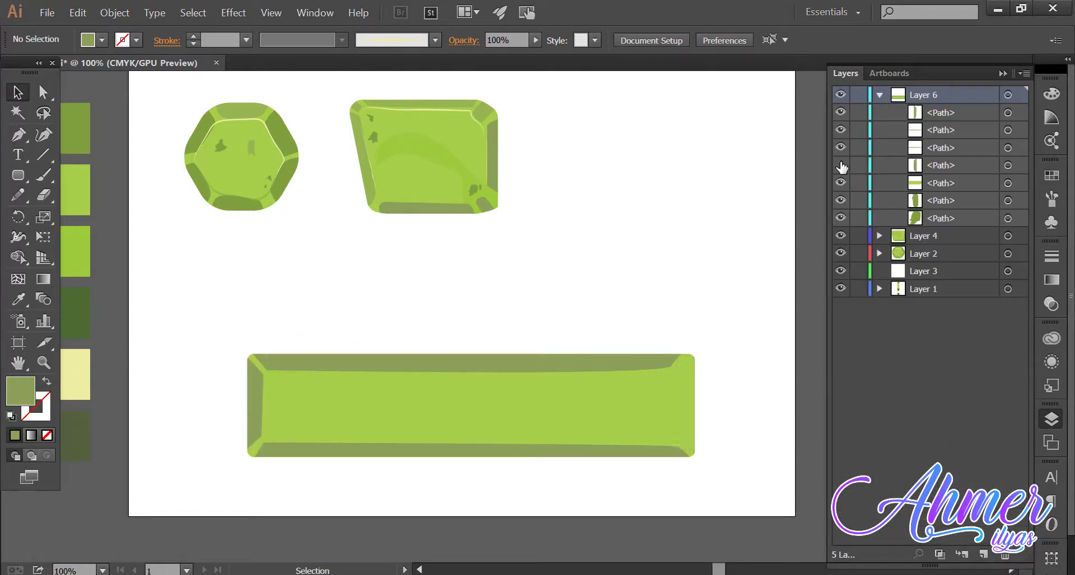
{"action": "left_click", "coordinate": [879, 94]}
{"action": "left_click", "coordinate": [909, 95]}
Draw a long, uneven closed band across the bar's face with the Pen, running past both ends
{"action": "left_click_drag", "start_coordinate": [544, 396], "coordinate": [565, 401]}
{"action": "key", "text": "p"}
{"action": "left_click", "coordinate": [748, 405]}
{"action": "left_click", "coordinate": [389, 419]}
{"action": "left_click", "coordinate": [276, 430]}
{"action": "mouse_move", "coordinate": [501, 408]}
{"action": "left_mouse_down"}
{"action": "mouse_move", "coordinate": [470, 416]}
{"action": "mouse_move", "coordinate": [598, 418]}
{"action": "left_mouse_up"}
{"action": "left_click", "coordinate": [199, 441]}
{"action": "key", "text": "ctrl+z"}
{"action": "key", "text": "ctrl+z"}
{"action": "key", "text": "ctrl+z"}
{"action": "key", "text": "ctrl+z"}
{"action": "key", "text": "ctrl+z"}
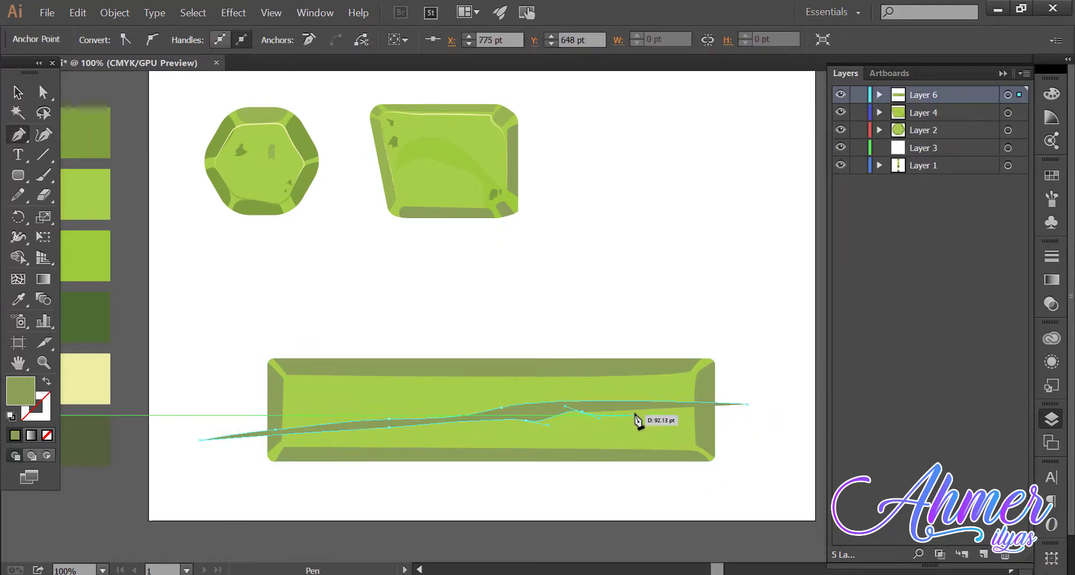
{"action": "left_click", "coordinate": [635, 415]}
{"action": "left_click", "coordinate": [676, 412]}
{"action": "left_click_drag", "start_coordinate": [758, 415], "coordinate": [788, 410]}
{"action": "left_click", "coordinate": [747, 404]}
Fill the long band with the darker green of the four-sided gem's curved shading
{"action": "key", "text": "i"}
{"action": "left_click", "coordinate": [448, 151]}
{"action": "key", "text": "v"}
{"action": "left_click", "coordinate": [616, 280]}
Draw a second, wider closed band across the bar's face with the Pen, above the first and running past both ends
{"action": "left_click_drag", "start_coordinate": [753, 380], "coordinate": [768, 359]}
{"action": "key", "text": "p"}
{"action": "left_click", "coordinate": [761, 352]}
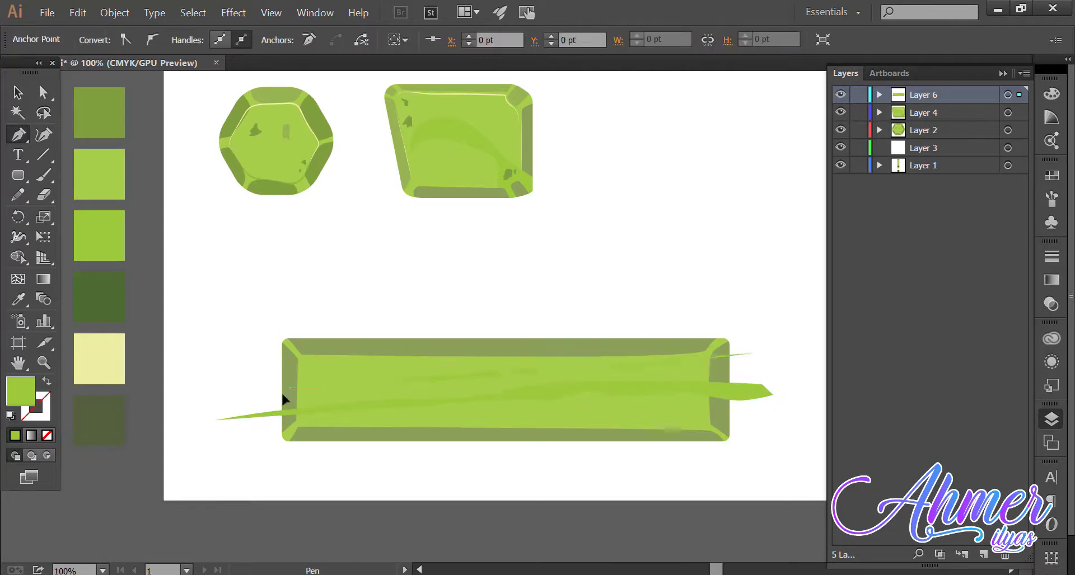
{"action": "left_click", "coordinate": [20, 96]}
{"action": "left_click", "coordinate": [731, 307]}
{"action": "left_click_drag", "start_coordinate": [731, 306], "coordinate": [712, 308]}
Nest Layer 6 inside Layer 4 and reorder its paths so the green bands lie beneath the bar's edge facets
{"action": "left_click", "coordinate": [879, 112]}
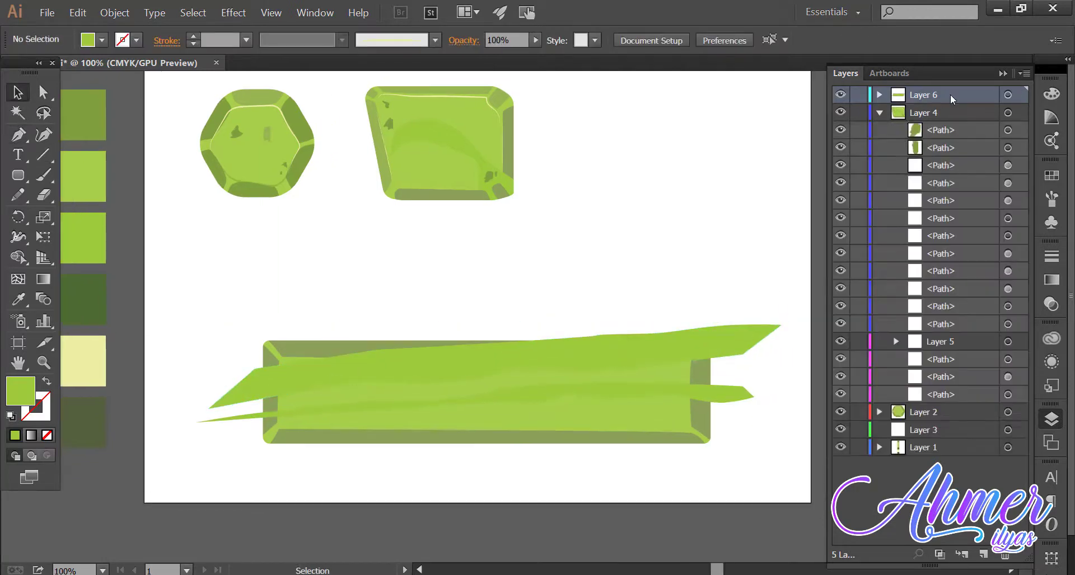
{"action": "left_click_drag", "start_coordinate": [950, 98], "coordinate": [949, 361]}
{"action": "left_click", "coordinate": [839, 359]}
{"action": "left_click", "coordinate": [839, 359]}
{"action": "left_click", "coordinate": [895, 359]}
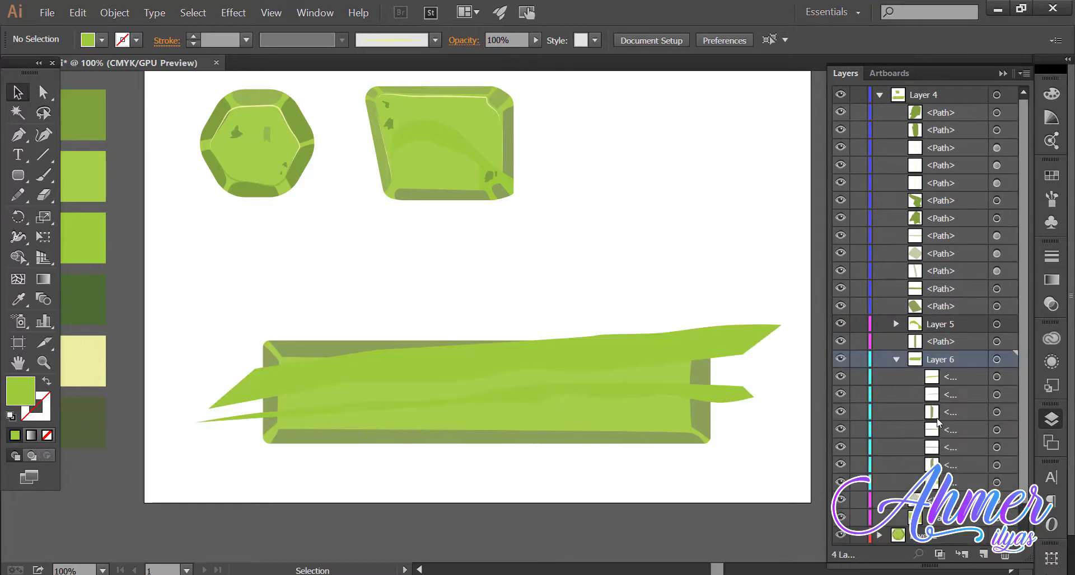
{"action": "scroll", "coordinate": [947, 364], "scroll_direction": "down", "scroll_amount": 1}
{"action": "left_click_drag", "start_coordinate": [946, 344], "coordinate": [946, 440]}
Move both green bands slightly down on the bar's face
{"action": "left_click_drag", "start_coordinate": [727, 398], "coordinate": [727, 410]}
{"action": "left_click_drag", "start_coordinate": [740, 337], "coordinate": [742, 356]}
{"action": "left_click", "coordinate": [774, 463]}
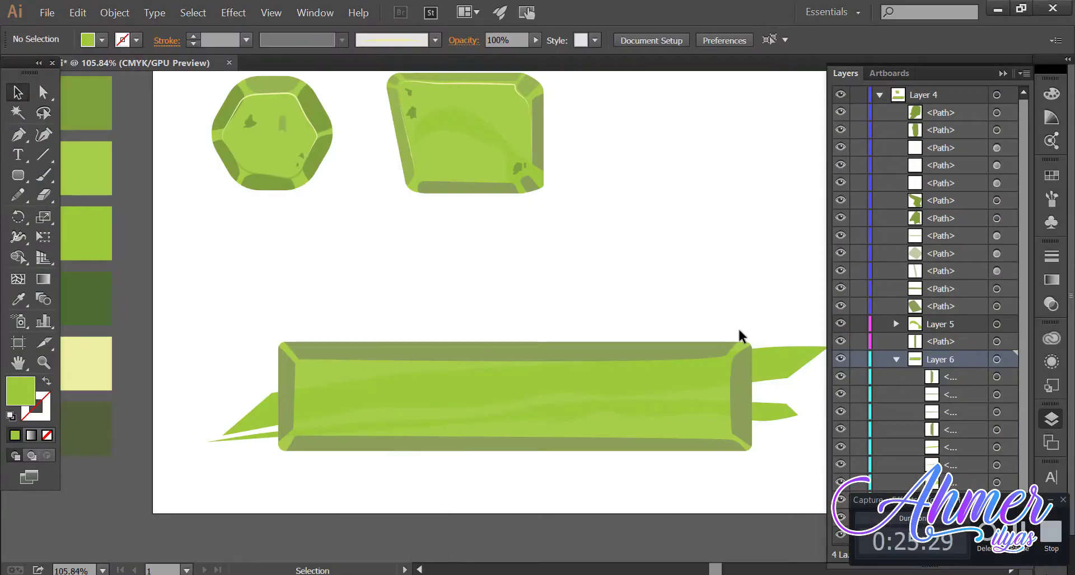
Create a new layer above Layer 4 and draw a small olive mark near the upper right of the bar's face with the Pencil
{"action": "left_click", "coordinate": [941, 113]}
{"action": "left_click", "coordinate": [1050, 533]}
{"action": "left_click", "coordinate": [983, 554]}
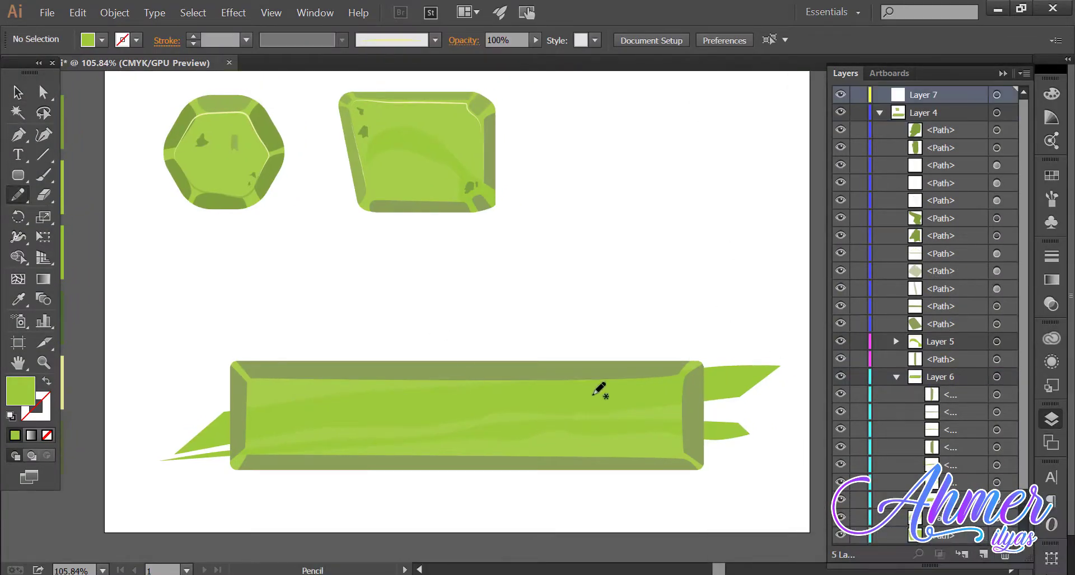
{"action": "left_click_drag", "start_coordinate": [662, 398], "coordinate": [664, 395]}
{"action": "left_click", "coordinate": [18, 93]}
{"action": "left_click", "coordinate": [84, 168]}
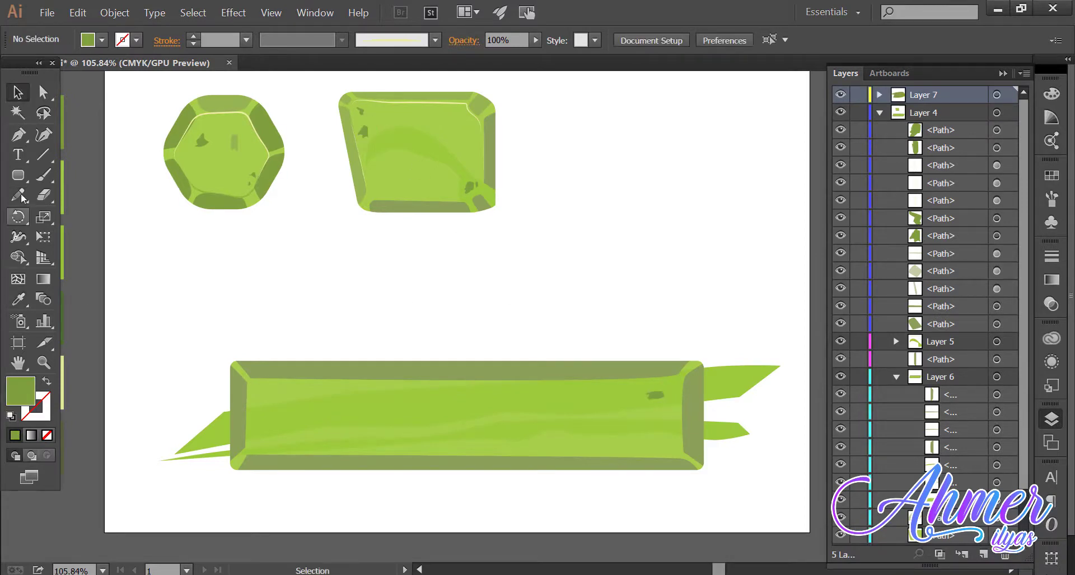
Draw more small irregular closed marks with the Pencil, scattered along the upper and lower parts of the bar's face
{"action": "left_click", "coordinate": [43, 363]}
{"action": "left_click", "coordinate": [622, 406]}
{"action": "left_click", "coordinate": [621, 406]}
{"action": "left_click", "coordinate": [432, 243]}
{"action": "left_click", "coordinate": [18, 195]}
{"action": "left_click_drag", "start_coordinate": [529, 367], "coordinate": [629, 389]}
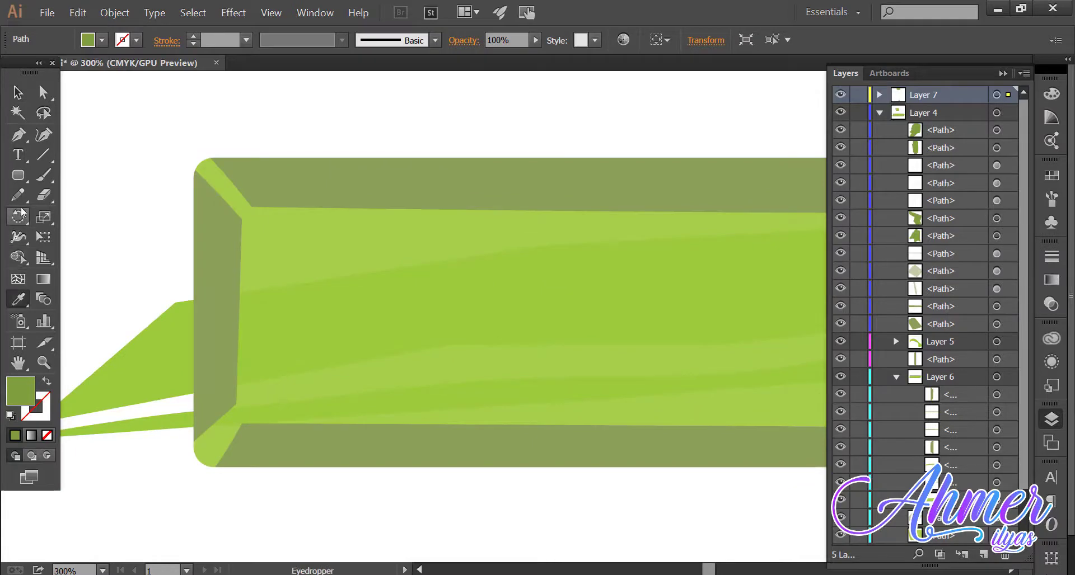
{"action": "left_click", "coordinate": [18, 195]}
{"action": "left_click_drag", "start_coordinate": [307, 243], "coordinate": [294, 249]}
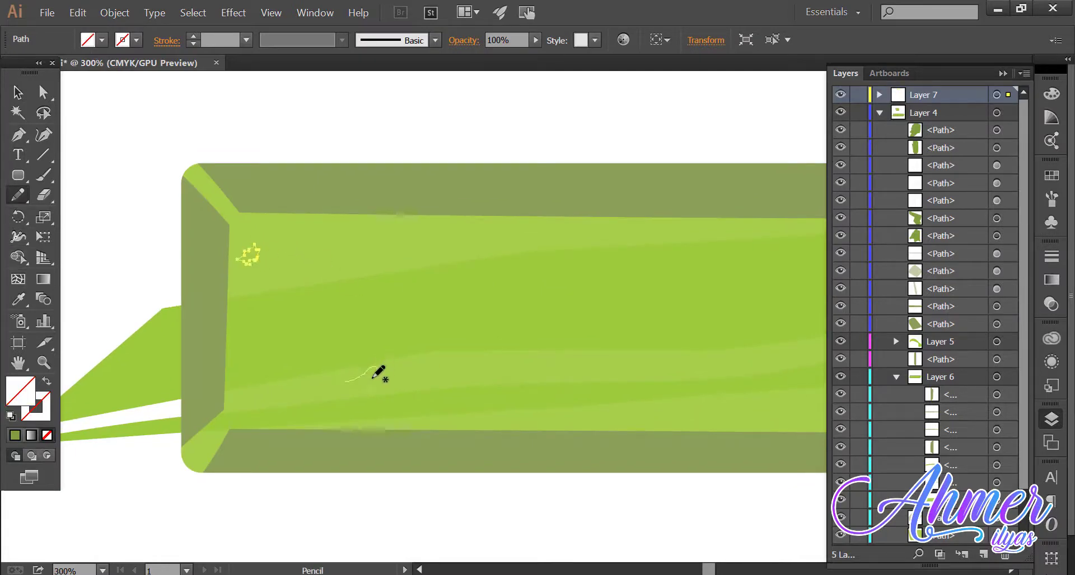
{"action": "left_click_drag", "start_coordinate": [372, 379], "coordinate": [345, 382]}
{"action": "left_click_drag", "start_coordinate": [552, 234], "coordinate": [430, 271]}
{"action": "left_click_drag", "start_coordinate": [647, 391], "coordinate": [544, 395]}
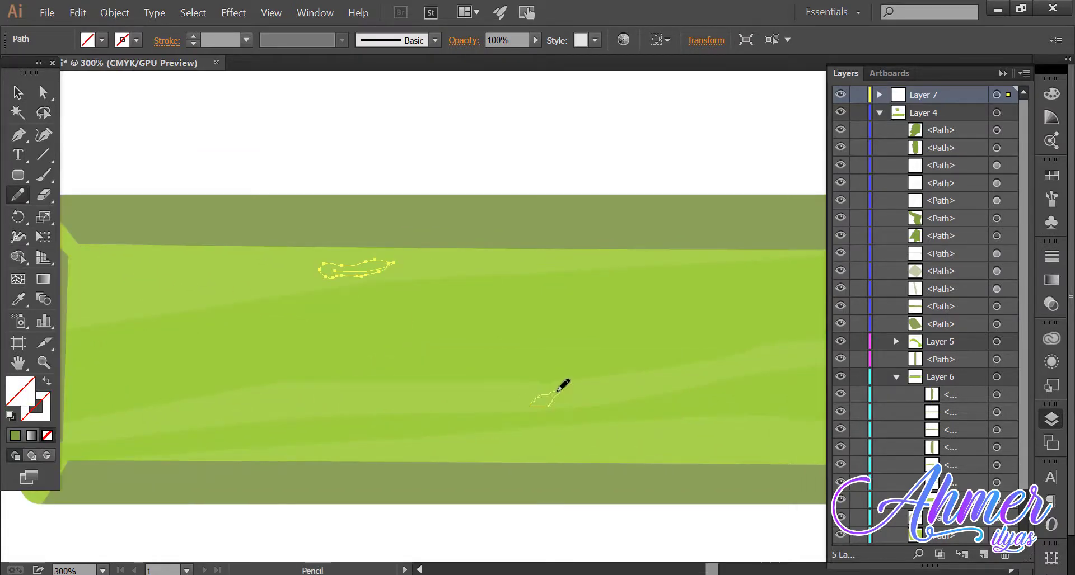
Fill the marks in the middle and at the upper-left corner of the bar's face with the olive green of the existing marks
{"action": "key", "text": "z"}
{"action": "left_click", "coordinate": [660, 336], "text": "alt"}
{"action": "left_click", "coordinate": [660, 336], "text": "alt"}
{"action": "key", "text": "i"}
{"action": "left_click", "coordinate": [709, 330]}
{"action": "key", "text": "v"}
{"action": "left_click", "coordinate": [369, 184]}
{"action": "left_click", "coordinate": [140, 252]}
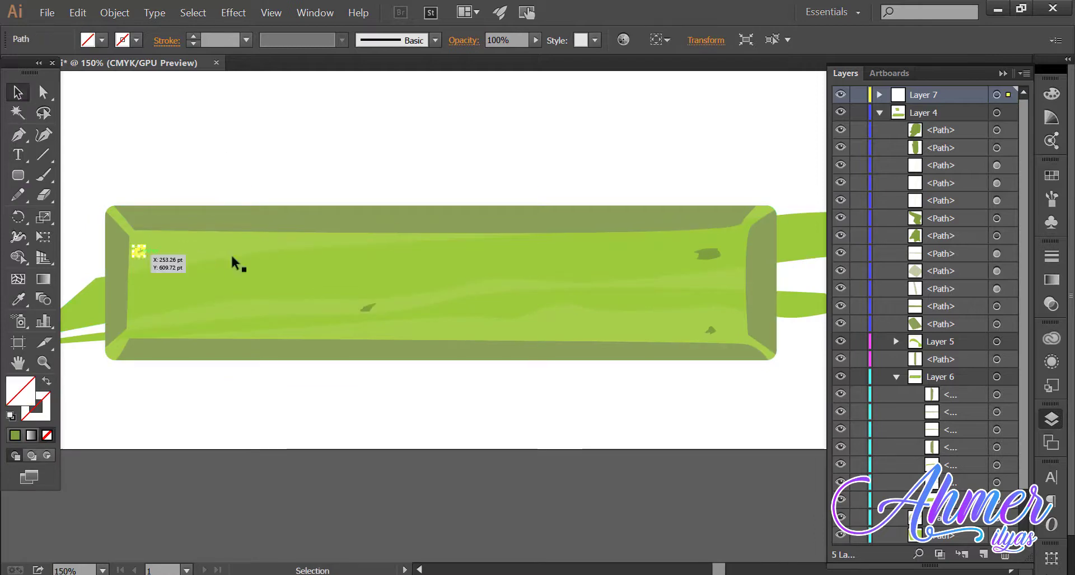
{"action": "key", "text": "ctrl+shift+a"}
Fill the long mark near the bar's upper edge and the mark at its lower left with the same olive green
{"action": "left_click_drag", "start_coordinate": [339, 240], "coordinate": [343, 236]}
{"action": "left_click", "coordinate": [282, 242]}
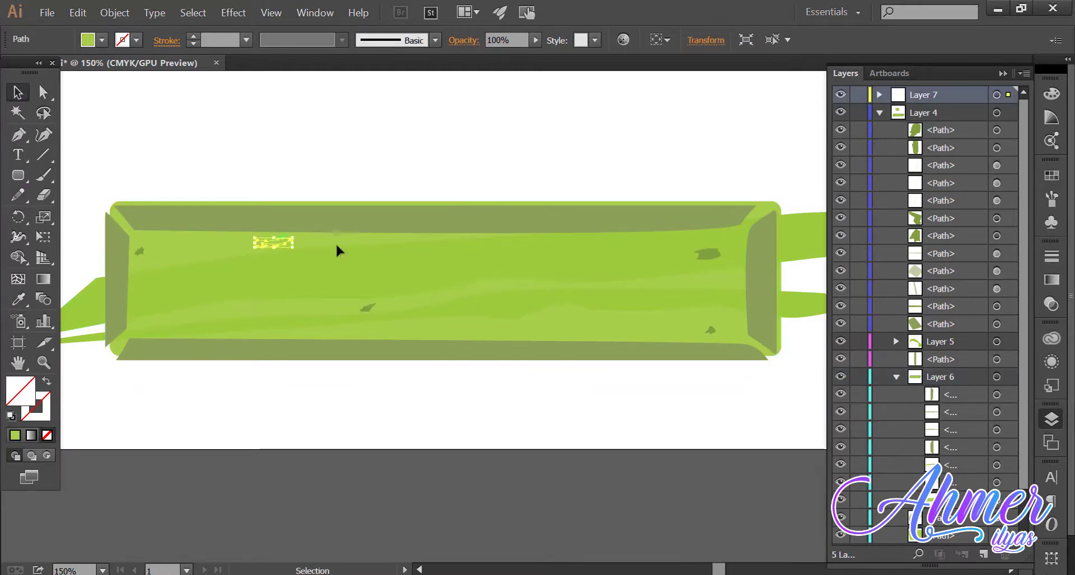
{"action": "key", "text": "i"}
{"action": "left_click", "coordinate": [367, 307]}
{"action": "key", "text": "v"}
{"action": "key", "text": "ctrl+shift+a"}
{"action": "left_click", "coordinate": [192, 313]}
{"action": "left_click", "coordinate": [189, 316]}
{"action": "key", "text": "i"}
{"action": "left_click", "coordinate": [367, 308]}
{"action": "key", "text": "v"}
{"action": "key", "text": "ctrl+shift+a"}
Move the bar's edge facets back into alignment with its rounded base outline
{"action": "left_click_drag", "start_coordinate": [486, 291], "coordinate": [499, 316]}
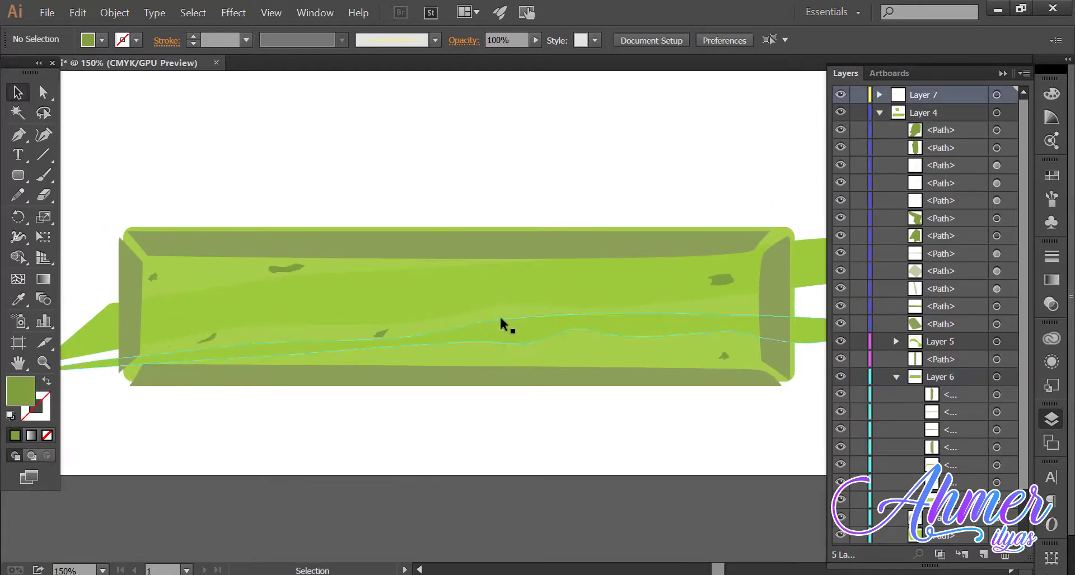
{"action": "left_click_drag", "start_coordinate": [129, 295], "coordinate": [132, 294]}
{"action": "left_click_drag", "start_coordinate": [780, 334], "coordinate": [784, 330]}
{"action": "left_click_drag", "start_coordinate": [725, 369], "coordinate": [726, 369]}
{"action": "key", "text": "ctrl+shift+a"}
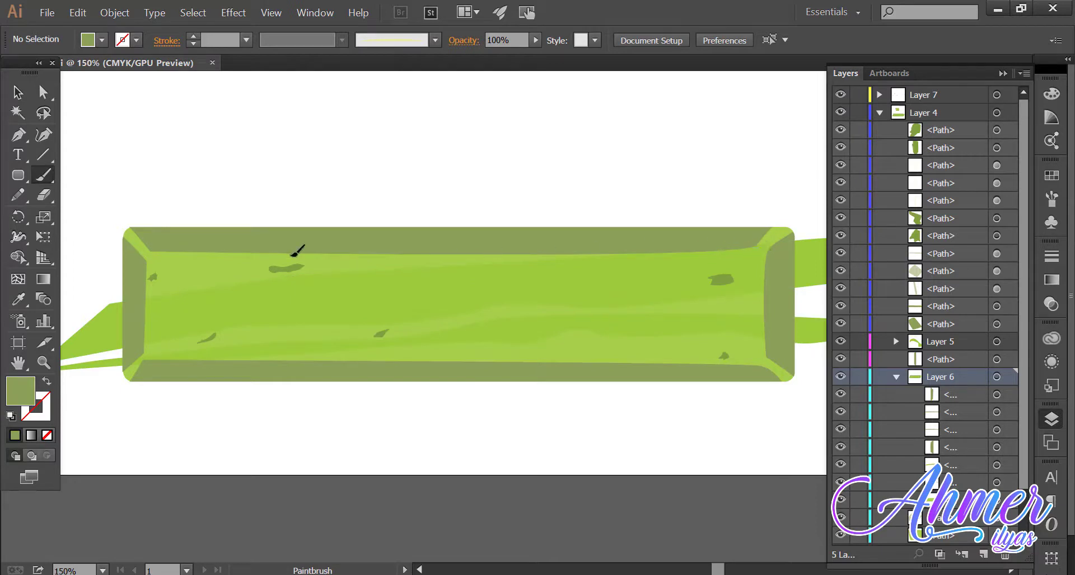
{"action": "left_click_drag", "start_coordinate": [291, 256], "coordinate": [289, 255]}
{"action": "left_click_drag", "start_coordinate": [514, 259], "coordinate": [731, 245]}
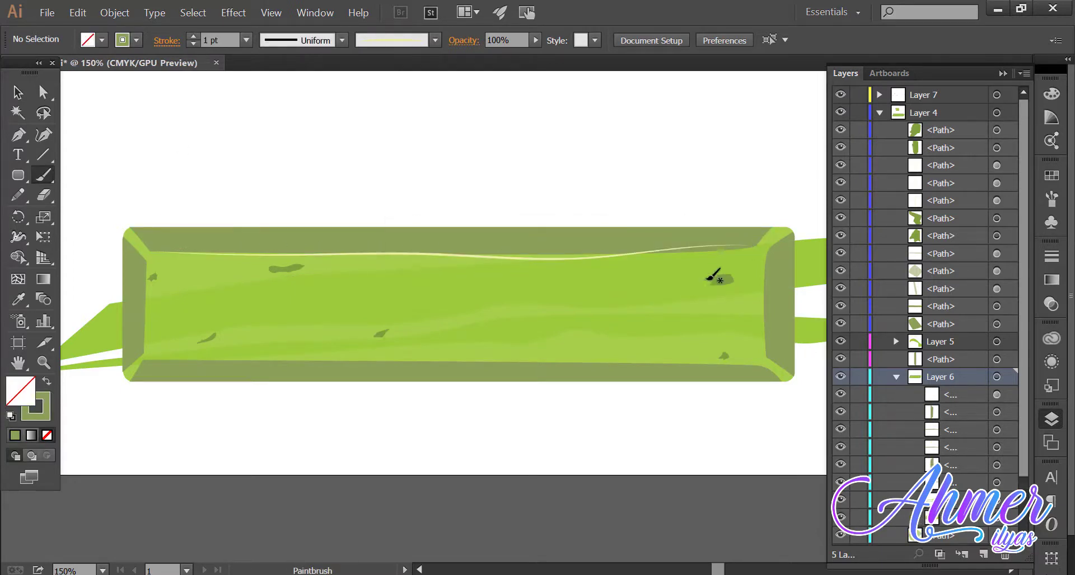
{"action": "key", "text": "ctrl+z"}
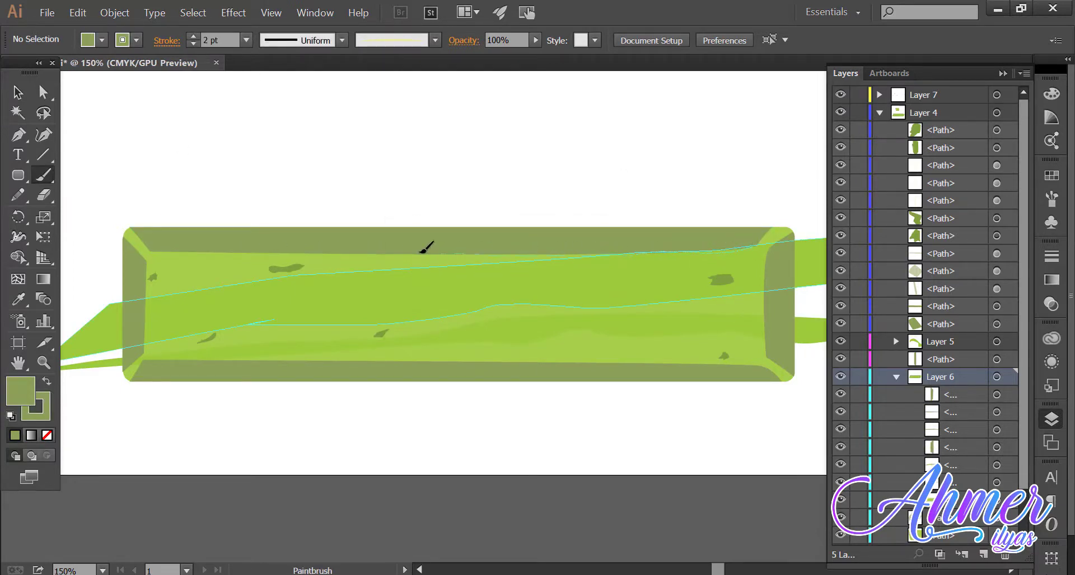
Paint a 2 pt pale yellow highlight with the Paintbrush along the inner edge of the bar's top facet
{"action": "left_click_drag", "start_coordinate": [214, 250], "coordinate": [160, 250]}
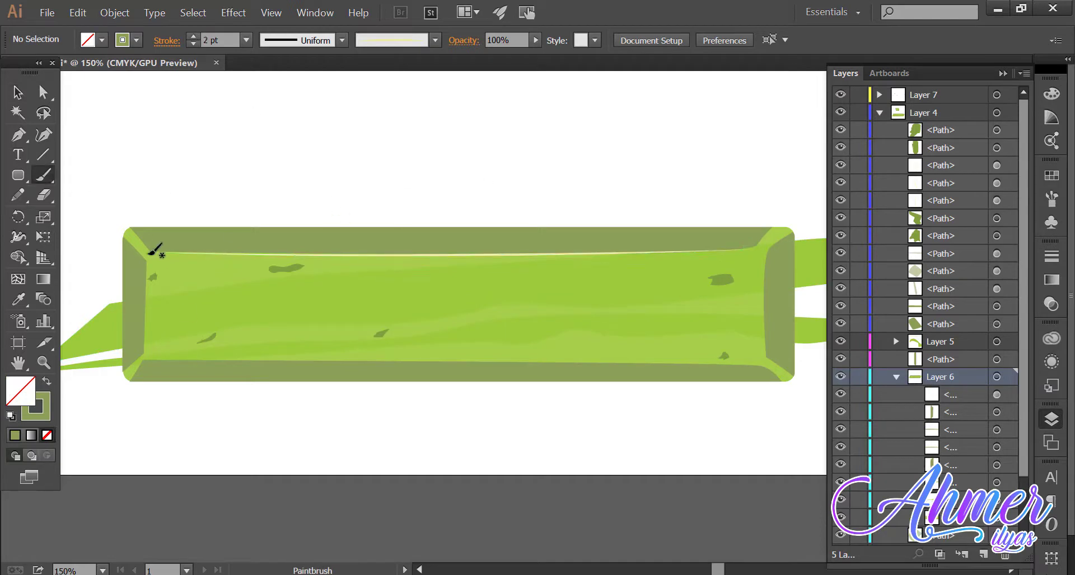
{"action": "left_click_drag", "start_coordinate": [672, 250], "coordinate": [751, 244]}
{"action": "key", "text": "ctrl+z"}
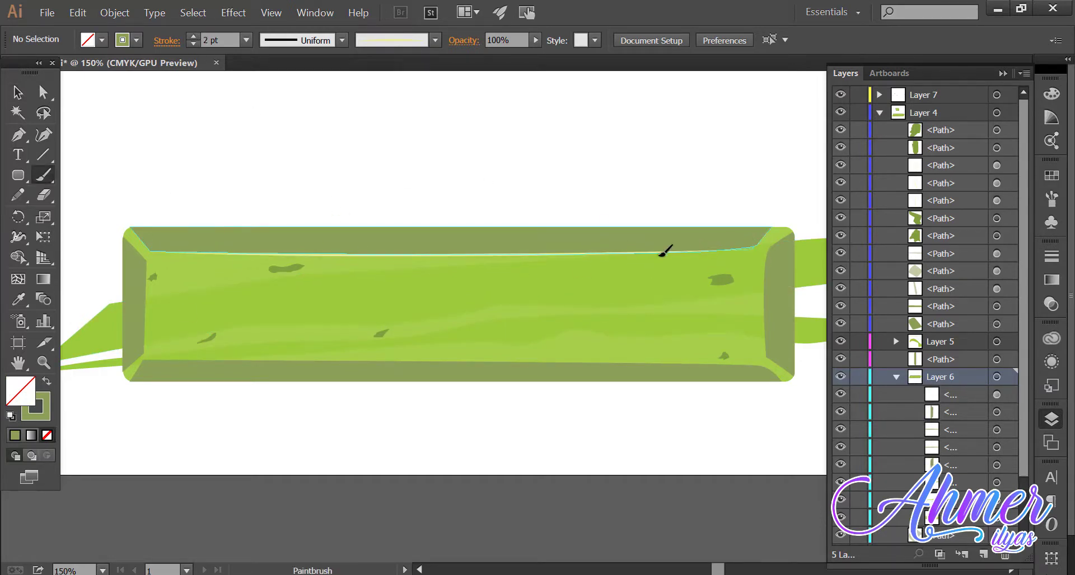
{"action": "key", "text": "ctrl+z"}
{"action": "left_click", "coordinate": [540, 255], "text": "ctrl"}
{"action": "left_click", "coordinate": [480, 137], "text": "ctrl"}
Paint a 1 pt pale yellow highlight with the Paintbrush along the inner edge of the bar's right facet
{"action": "scroll", "coordinate": [480, 137], "scroll_direction": "down", "scroll_amount": 2}
{"action": "scroll", "coordinate": [689, 112], "scroll_direction": "up", "scroll_amount": 2}
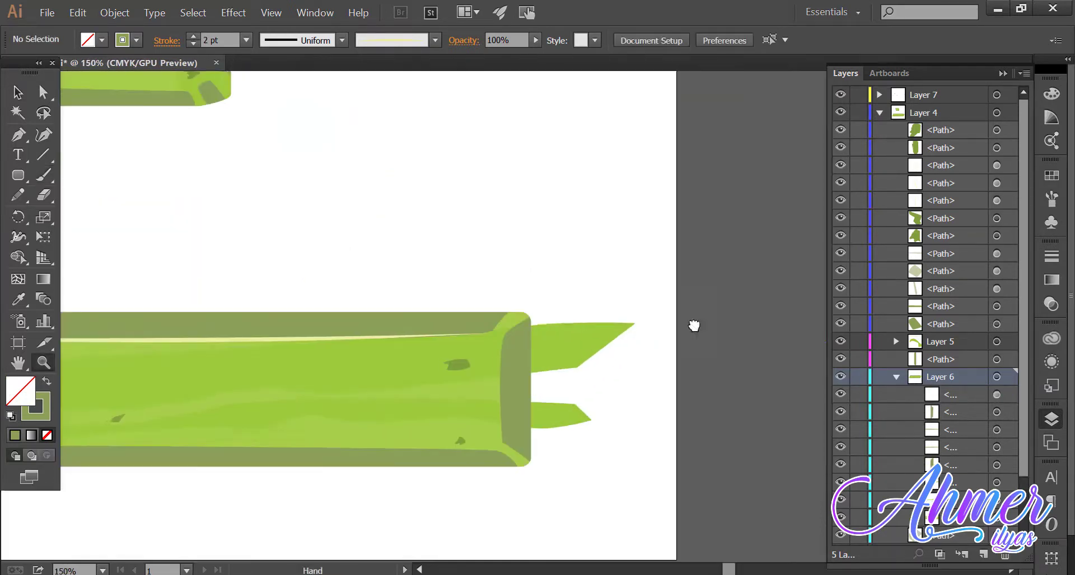
{"action": "left_click_drag", "start_coordinate": [693, 326], "coordinate": [947, 283]}
{"action": "left_click_drag", "start_coordinate": [741, 388], "coordinate": [752, 332]}
{"action": "left_click_drag", "start_coordinate": [769, 258], "coordinate": [770, 239]}
{"action": "left_click_drag", "start_coordinate": [799, 350], "coordinate": [790, 297]}
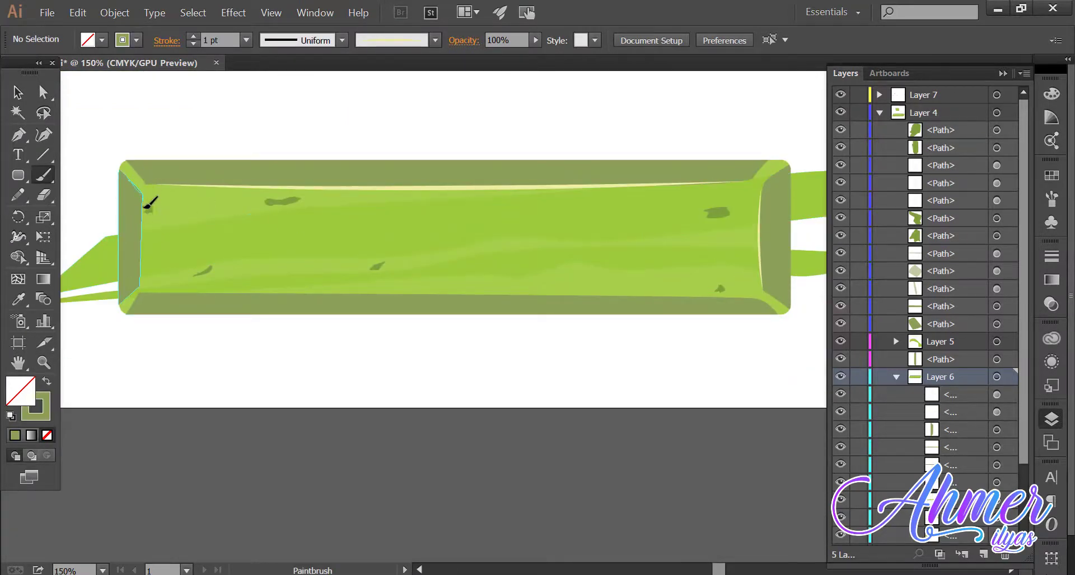
Paint a fine 0.25 pt highlight around the upper inner corner of the bar's left facet
{"action": "left_click", "coordinate": [134, 177], "text": "ctrl"}
{"action": "left_click", "coordinate": [373, 258], "text": "ctrl"}
{"action": "left_click", "coordinate": [616, 350], "text": "ctrl"}
{"action": "left_click", "coordinate": [687, 373], "text": "ctrl"}
{"action": "left_click_drag", "start_coordinate": [687, 373], "coordinate": [266, 232]}
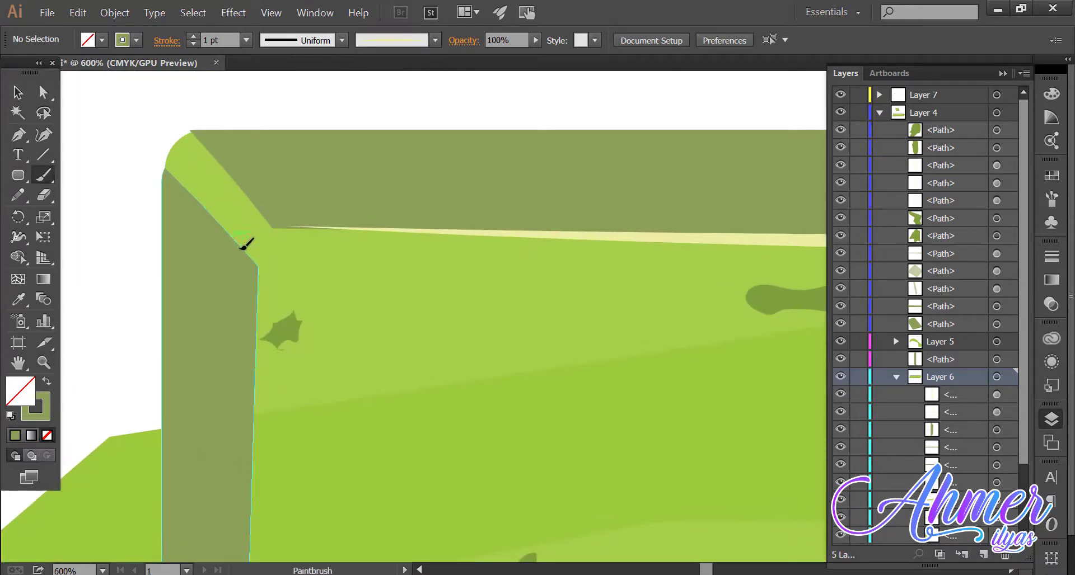
{"action": "left_click", "coordinate": [18, 93]}
{"action": "left_click", "coordinate": [254, 263]}
{"action": "left_click", "coordinate": [245, 40]}
{"action": "left_click", "coordinate": [262, 58]}
{"action": "left_click", "coordinate": [150, 114]}
Select the whole bar and trim the band ends outside its outline with the Shape Builder
{"action": "key", "text": "z"}
{"action": "left_click", "coordinate": [417, 218], "text": "alt"}
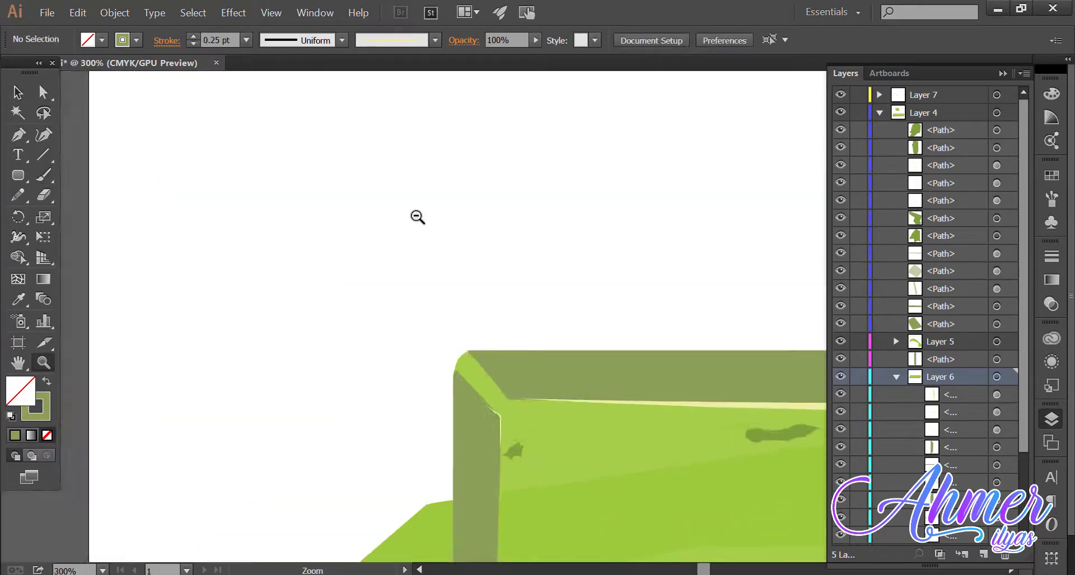
{"action": "left_click", "coordinate": [418, 218], "text": "alt"}
{"action": "left_click_drag", "start_coordinate": [545, 285], "coordinate": [509, 227]}
{"action": "key", "text": "v"}
{"action": "left_click_drag", "start_coordinate": [218, 406], "coordinate": [675, 285]}
{"action": "key", "text": "shift+m"}
{"action": "left_click_drag", "start_coordinate": [220, 275], "coordinate": [280, 374]}
{"action": "key", "text": "v"}
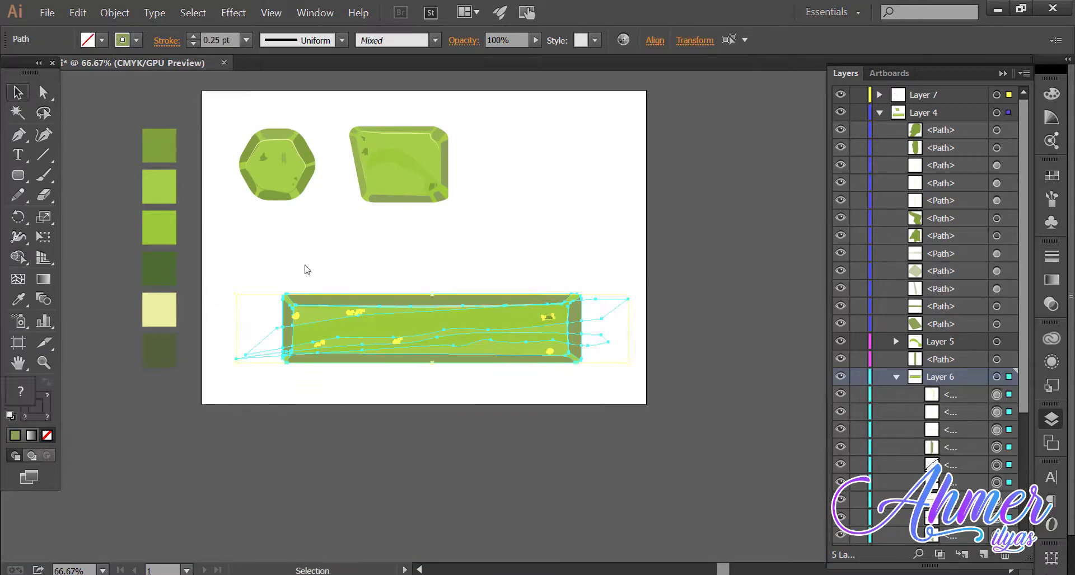
Set the lower band's fill to the lighter green ACD841
{"action": "left_click", "coordinate": [305, 268]}
{"action": "key", "text": "z"}
{"action": "left_click", "coordinate": [467, 312]}
{"action": "left_click", "coordinate": [507, 326]}
{"action": "key", "text": "v"}
{"action": "left_click", "coordinate": [439, 346]}
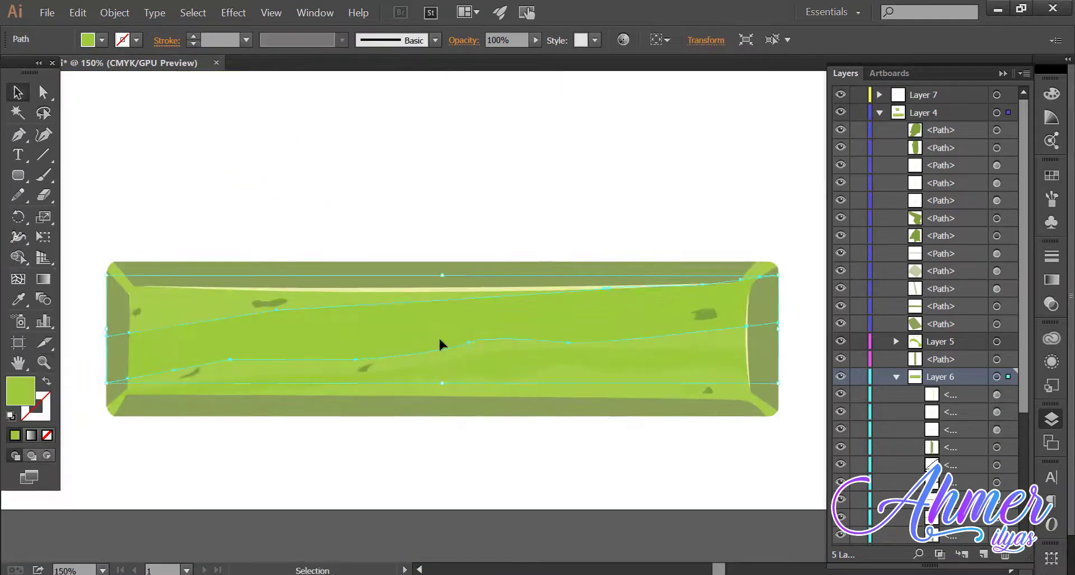
{"action": "left_click", "coordinate": [485, 370]}
{"action": "double_click", "coordinate": [20, 391]}
{"action": "left_click", "coordinate": [838, 254]}
{"action": "left_click", "coordinate": [837, 295]}
{"action": "left_click", "coordinate": [804, 202]}
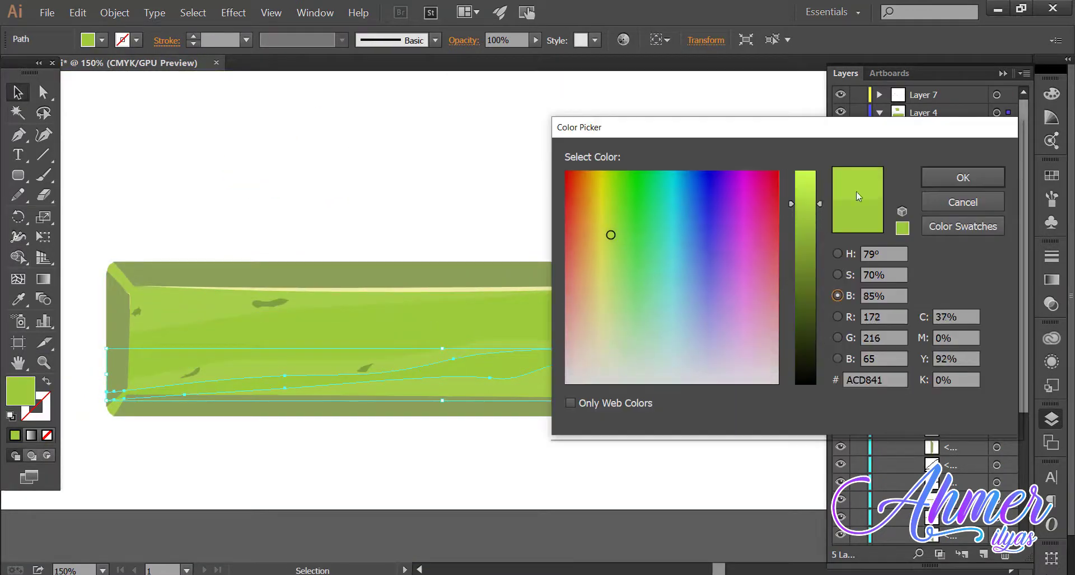
{"action": "left_click", "coordinate": [961, 177]}
{"action": "left_click", "coordinate": [665, 181]}
Apply the appearance of the four-sided gem's top facet to the bar's top facet
{"action": "key", "text": "z"}
{"action": "key", "text": "ctrl+0"}
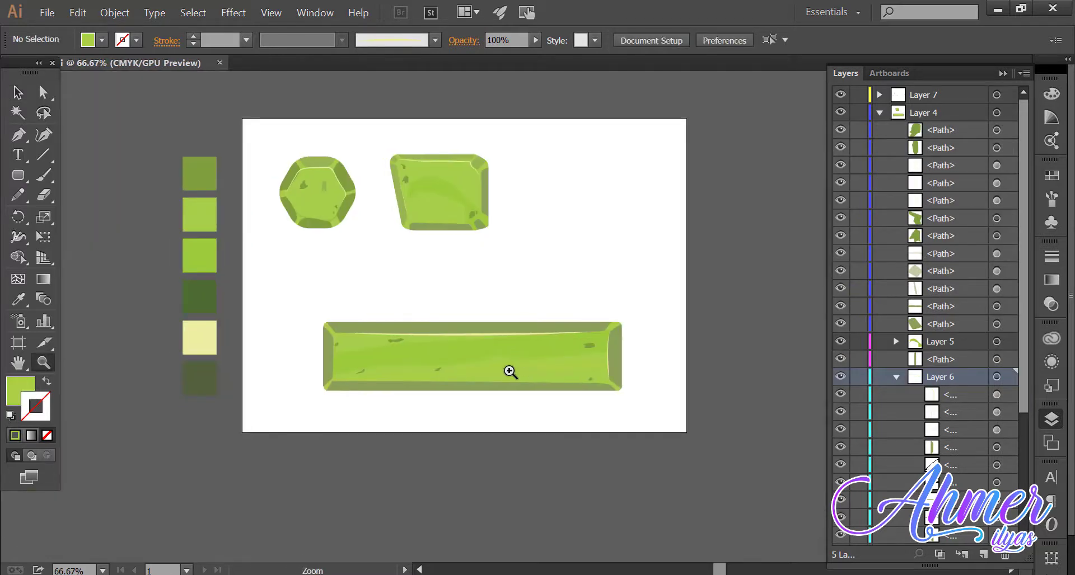
{"action": "left_click", "coordinate": [468, 323]}
{"action": "left_click_drag", "start_coordinate": [439, 304], "coordinate": [386, 386]}
{"action": "key", "text": "v"}
{"action": "left_click", "coordinate": [420, 398]}
{"action": "key", "text": "i"}
{"action": "left_click", "coordinate": [428, 145]}
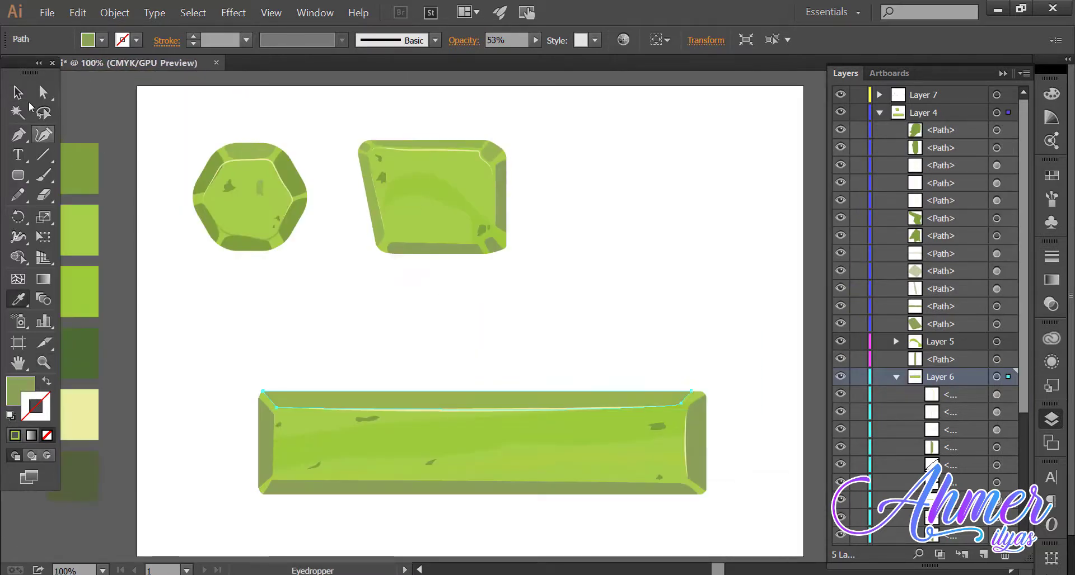
Match the bar's left and right facets to the appearance of its top facet
{"action": "left_click", "coordinate": [266, 443], "text": "ctrl"}
{"action": "left_click", "coordinate": [395, 396]}
{"action": "left_click", "coordinate": [564, 387], "text": "ctrl"}
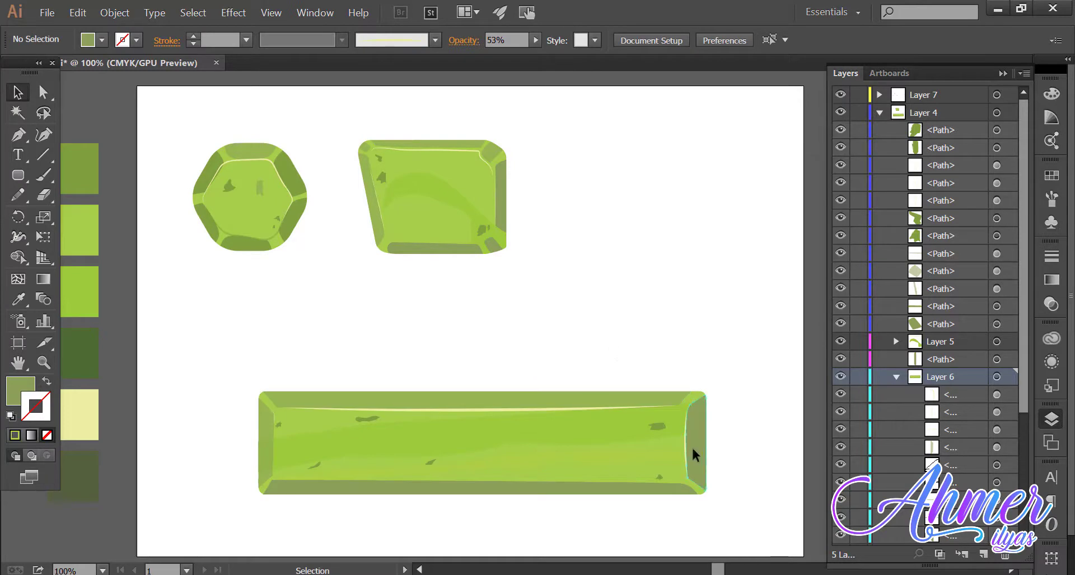
{"action": "left_click", "coordinate": [694, 455], "text": "ctrl"}
{"action": "left_click", "coordinate": [587, 396]}
{"action": "left_click", "coordinate": [565, 363], "text": "ctrl"}
Fit the artboard in view and save the document
{"action": "key", "text": "z"}
{"action": "left_click_drag", "start_coordinate": [535, 344], "coordinate": [504, 283]}
{"action": "key", "text": "ctrl+0"}
{"action": "key", "text": "ctrl+s"}
Select all of the bar's artwork and make an art brush from it
{"action": "left_click_drag", "start_coordinate": [604, 328], "coordinate": [241, 447]}
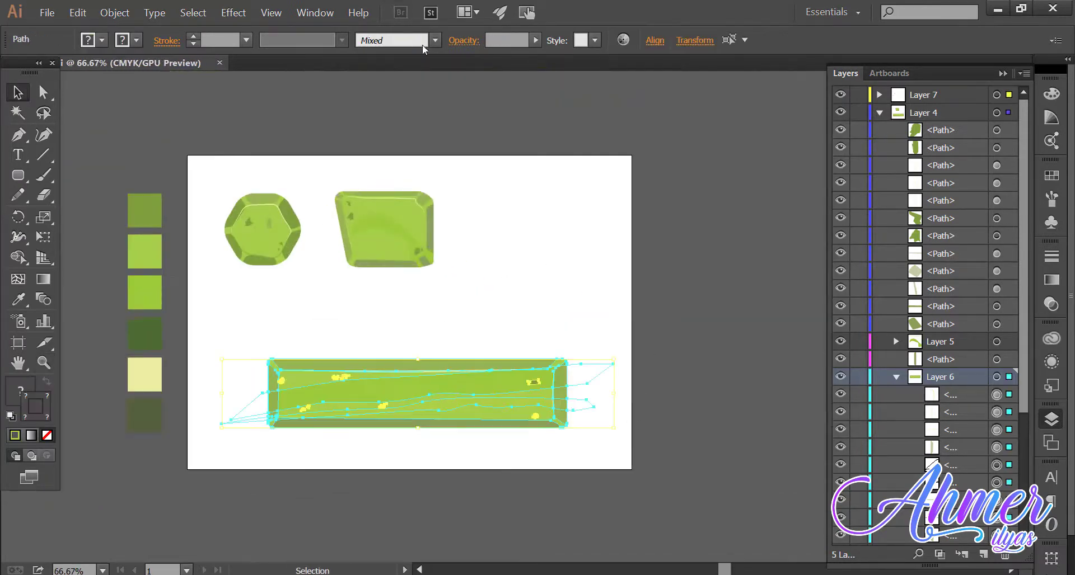
{"action": "key", "text": "b"}
{"action": "key", "text": "ctrl+shift+a"}
{"action": "key", "text": "v"}
{"action": "left_click_drag", "start_coordinate": [604, 328], "coordinate": [240, 448]}
{"action": "left_click", "coordinate": [435, 40]}
{"action": "left_click", "coordinate": [393, 171]}
{"action": "left_click", "coordinate": [515, 412]}
{"action": "key", "text": "Return"}
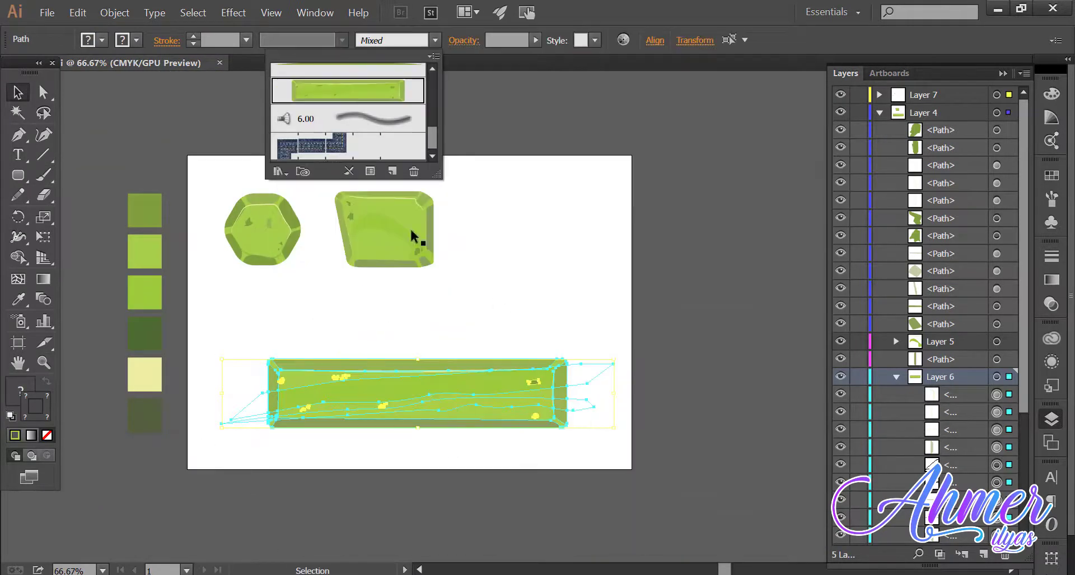
Move the bar up and slightly to the left on the artboard, then deselect it
{"action": "left_click_drag", "start_coordinate": [414, 392], "coordinate": [373, 350]}
{"action": "left_click", "coordinate": [716, 386]}
{"action": "left_click_drag", "start_coordinate": [714, 247], "coordinate": [461, 283]}
Paint curved trial strokes on and around the artboard with the new bar brush at 1 pt
{"action": "key", "text": "b"}
{"action": "left_click", "coordinate": [435, 40]}
{"action": "left_click", "coordinate": [347, 91]}
{"action": "mouse_move", "coordinate": [499, 246]}
{"action": "left_mouse_down"}
{"action": "mouse_move", "coordinate": [757, 248]}
{"action": "mouse_move", "coordinate": [591, 219]}
{"action": "left_mouse_up"}
{"action": "left_click_drag", "start_coordinate": [511, 300], "coordinate": [763, 235]}
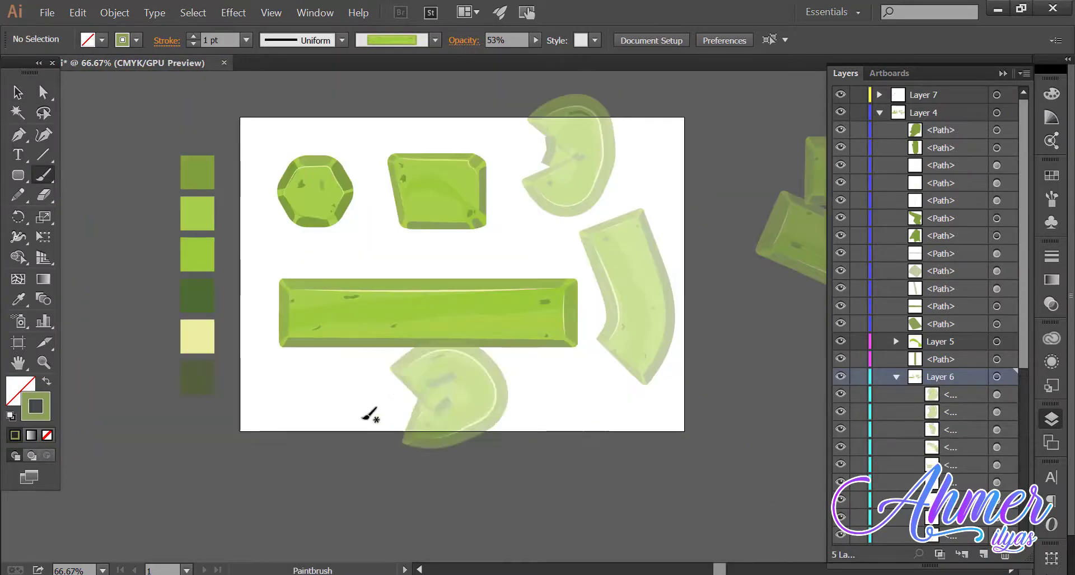
Undo the last large brush stroke and paint small curved strokes beneath the bar with the stroke weight at 0.25 pt
{"action": "key", "text": "ctrl+z"}
{"action": "left_click_drag", "start_coordinate": [312, 357], "coordinate": [154, 299]}
{"action": "left_click", "coordinate": [245, 39]}
{"action": "left_click", "coordinate": [221, 55]}
{"action": "mouse_move", "coordinate": [227, 344]}
{"action": "left_mouse_down"}
{"action": "mouse_move", "coordinate": [321, 345]}
{"action": "mouse_move", "coordinate": [408, 322]}
{"action": "left_mouse_up"}
{"action": "key", "text": "z"}
{"action": "double_click", "coordinate": [425, 327]}
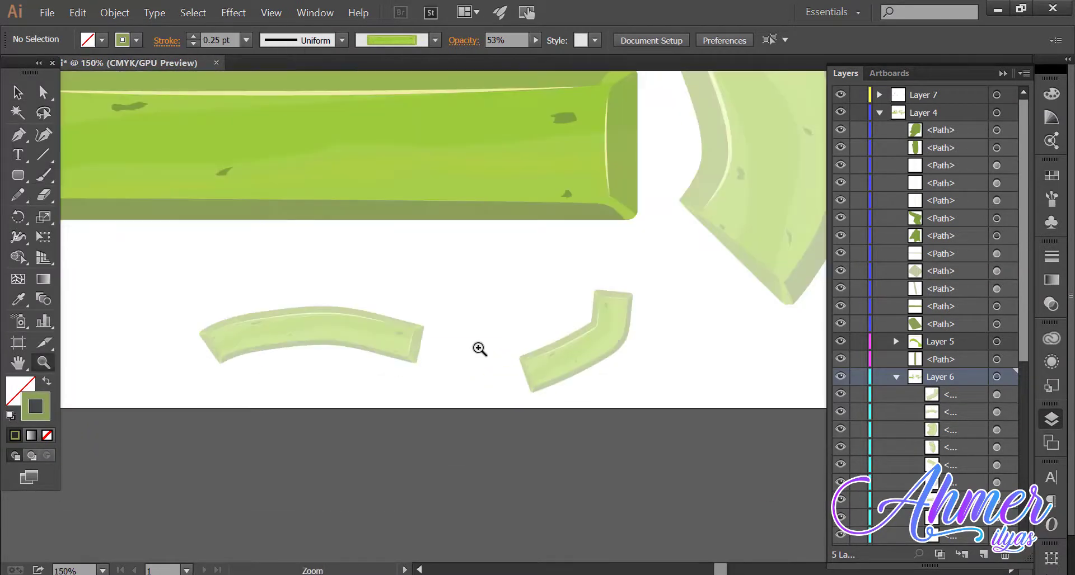
Remove the faded trial strokes beneath and beside the bar
{"action": "left_click_drag", "start_coordinate": [479, 349], "coordinate": [640, 431]}
{"action": "key", "text": "ctrl+minus"}
{"action": "key", "text": "ctrl+minus"}
{"action": "left_click_drag", "start_coordinate": [642, 334], "coordinate": [394, 375]}
{"action": "key", "text": "v"}
{"action": "left_click", "coordinate": [377, 171]}
{"action": "key", "text": "Delete"}
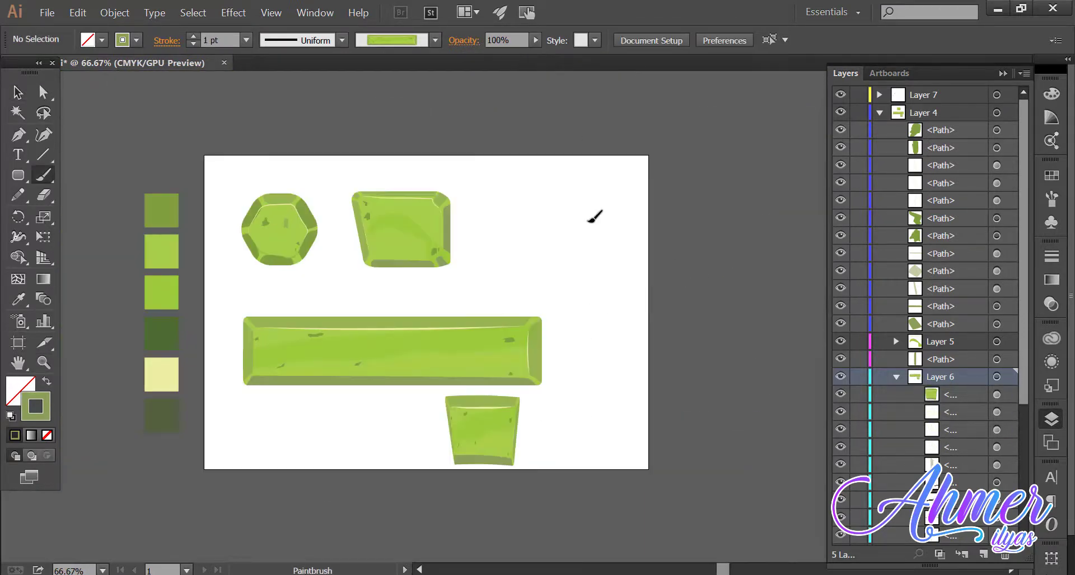
Paint short straight and curved trial strokes with the bar brush at 1 pt around and beyond the artboard's right side
{"action": "left_click_drag", "start_coordinate": [591, 296], "coordinate": [591, 233]}
{"action": "left_click_drag", "start_coordinate": [567, 199], "coordinate": [491, 162]}
{"action": "mouse_move", "coordinate": [642, 186]}
{"action": "left_mouse_down"}
{"action": "mouse_move", "coordinate": [724, 122]}
{"action": "mouse_move", "coordinate": [672, 94]}
{"action": "left_mouse_up"}
{"action": "mouse_move", "coordinate": [562, 392]}
{"action": "left_mouse_down"}
{"action": "mouse_move", "coordinate": [600, 361]}
{"action": "mouse_move", "coordinate": [683, 366]}
{"action": "left_mouse_up"}
{"action": "left_click_drag", "start_coordinate": [720, 297], "coordinate": [714, 339]}
{"action": "left_click_drag", "start_coordinate": [690, 482], "coordinate": [736, 407]}
{"action": "left_click_drag", "start_coordinate": [770, 368], "coordinate": [773, 328]}
{"action": "left_click_drag", "start_coordinate": [779, 266], "coordinate": [742, 170]}
{"action": "left_click_drag", "start_coordinate": [640, 448], "coordinate": [518, 86]}
{"action": "left_click_drag", "start_coordinate": [341, 280], "coordinate": [608, 230]}
{"action": "left_click_drag", "start_coordinate": [404, 434], "coordinate": [689, 474]}
{"action": "left_click_drag", "start_coordinate": [494, 351], "coordinate": [621, 441]}
{"action": "left_click", "coordinate": [569, 266], "text": "ctrl+alt"}
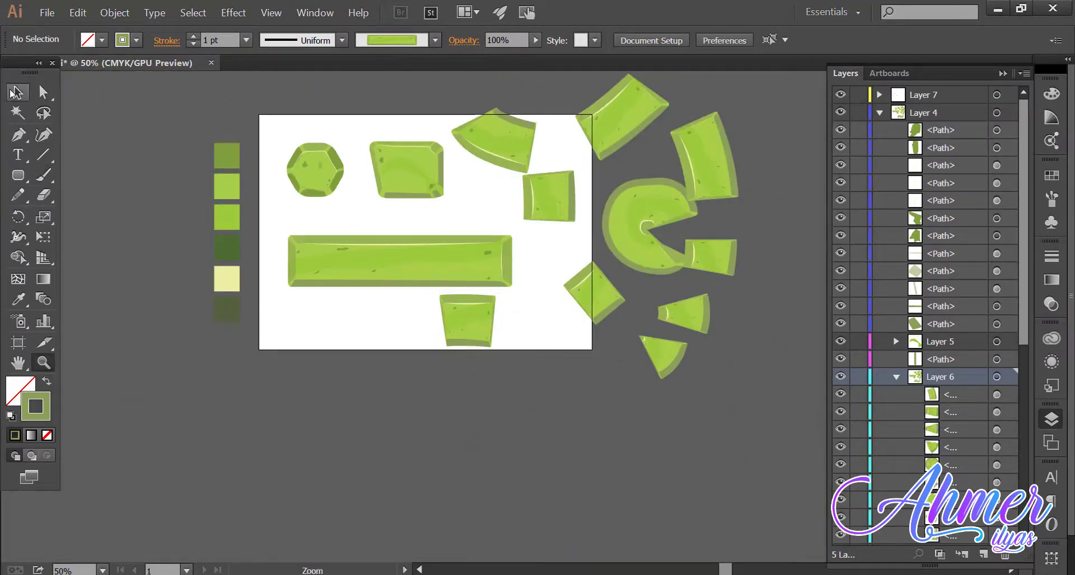
Undo the latest run of trial brush strokes, keeping only the short block beneath the bar
{"action": "key", "text": "ctrl+z"}
{"action": "key", "text": "ctrl+z"}
{"action": "key", "text": "ctrl+z"}
{"action": "key", "text": "ctrl+z"}
{"action": "key", "text": "ctrl+z"}
{"action": "key", "text": "ctrl+z"}
{"action": "key", "text": "ctrl+z"}
{"action": "key", "text": "ctrl+z"}
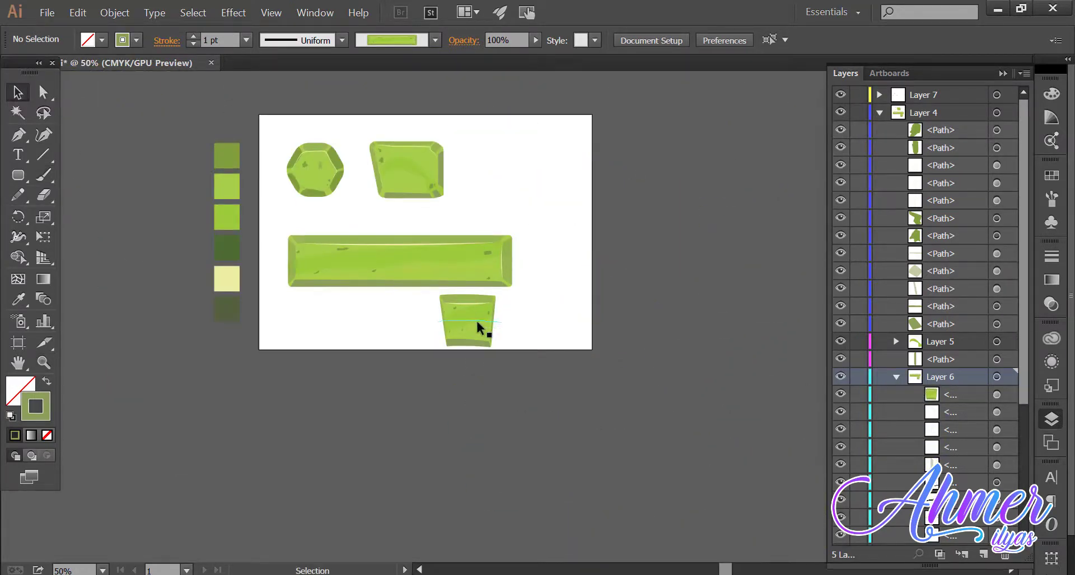
Move the short block up beside the four-sided gem, then shift all the artwork slightly down and to the right on the artboard and deselect it
{"action": "left_click_drag", "start_coordinate": [477, 322], "coordinate": [506, 159]}
{"action": "left_click_drag", "start_coordinate": [640, 279], "coordinate": [648, 329]}
{"action": "key", "text": "ctrl+a"}
{"action": "left_click_drag", "start_coordinate": [407, 222], "coordinate": [438, 239]}
{"action": "left_click", "coordinate": [753, 200]}
{"action": "left_click", "coordinate": [753, 199], "text": "ctrl"}
{"action": "left_click", "coordinate": [753, 199], "text": "ctrl"}
{"action": "left_click_drag", "start_coordinate": [508, 299], "coordinate": [782, 254]}
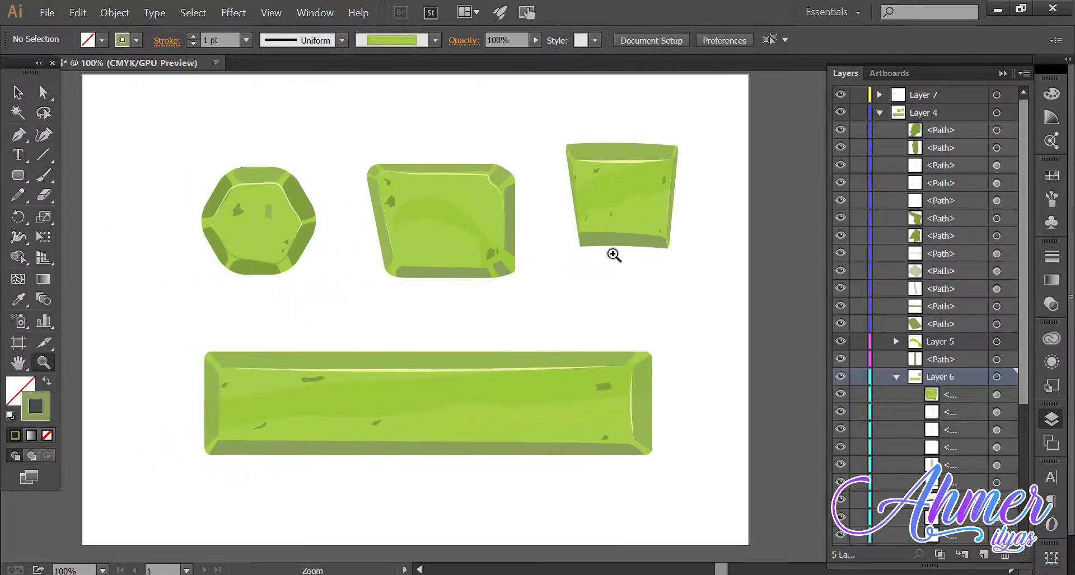
{"action": "left_click", "coordinate": [613, 256], "text": "alt"}
{"action": "left_click_drag", "start_coordinate": [614, 255], "coordinate": [664, 226]}
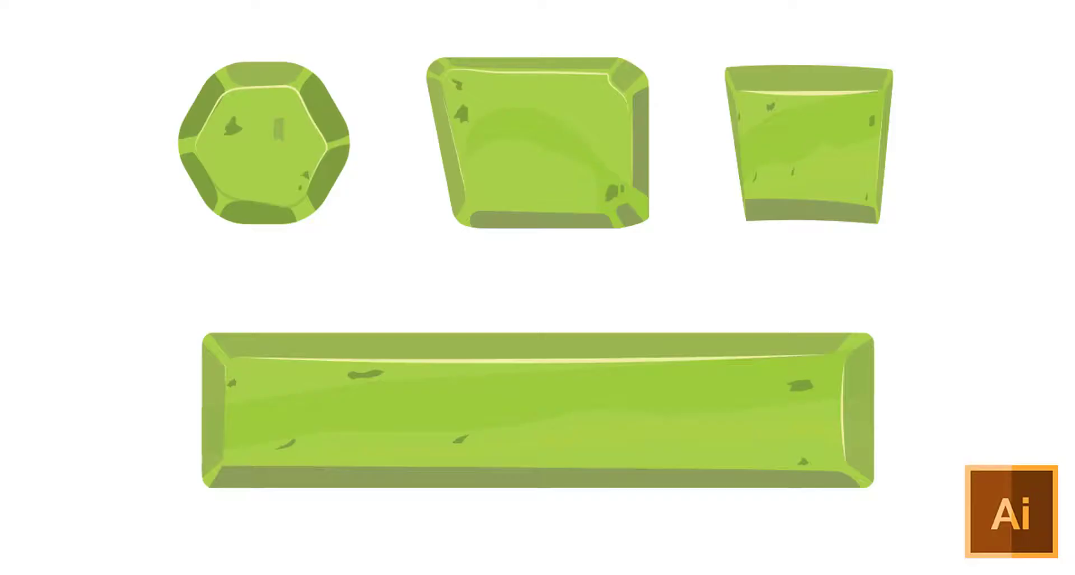